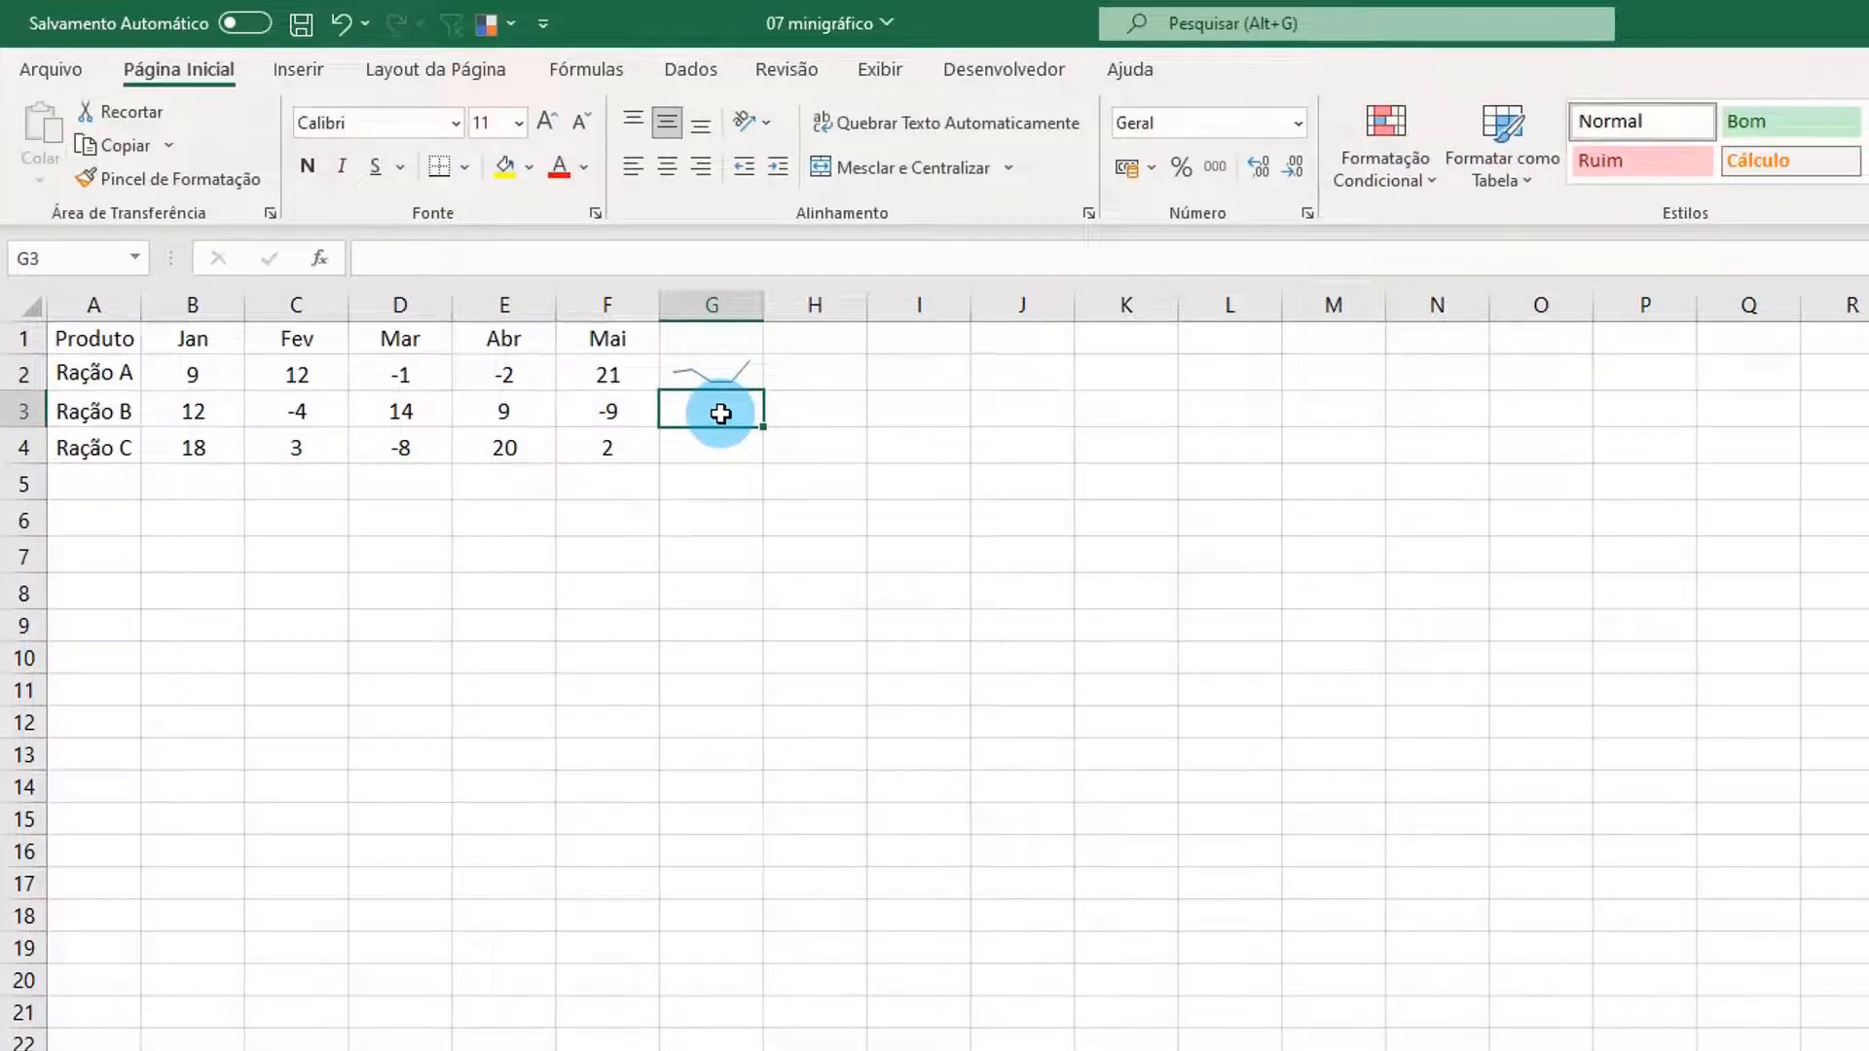
Insert a column sparkline for Ração B in G3, using the data range B3:F3
{"action": "left_click", "coordinate": [313, 66]}
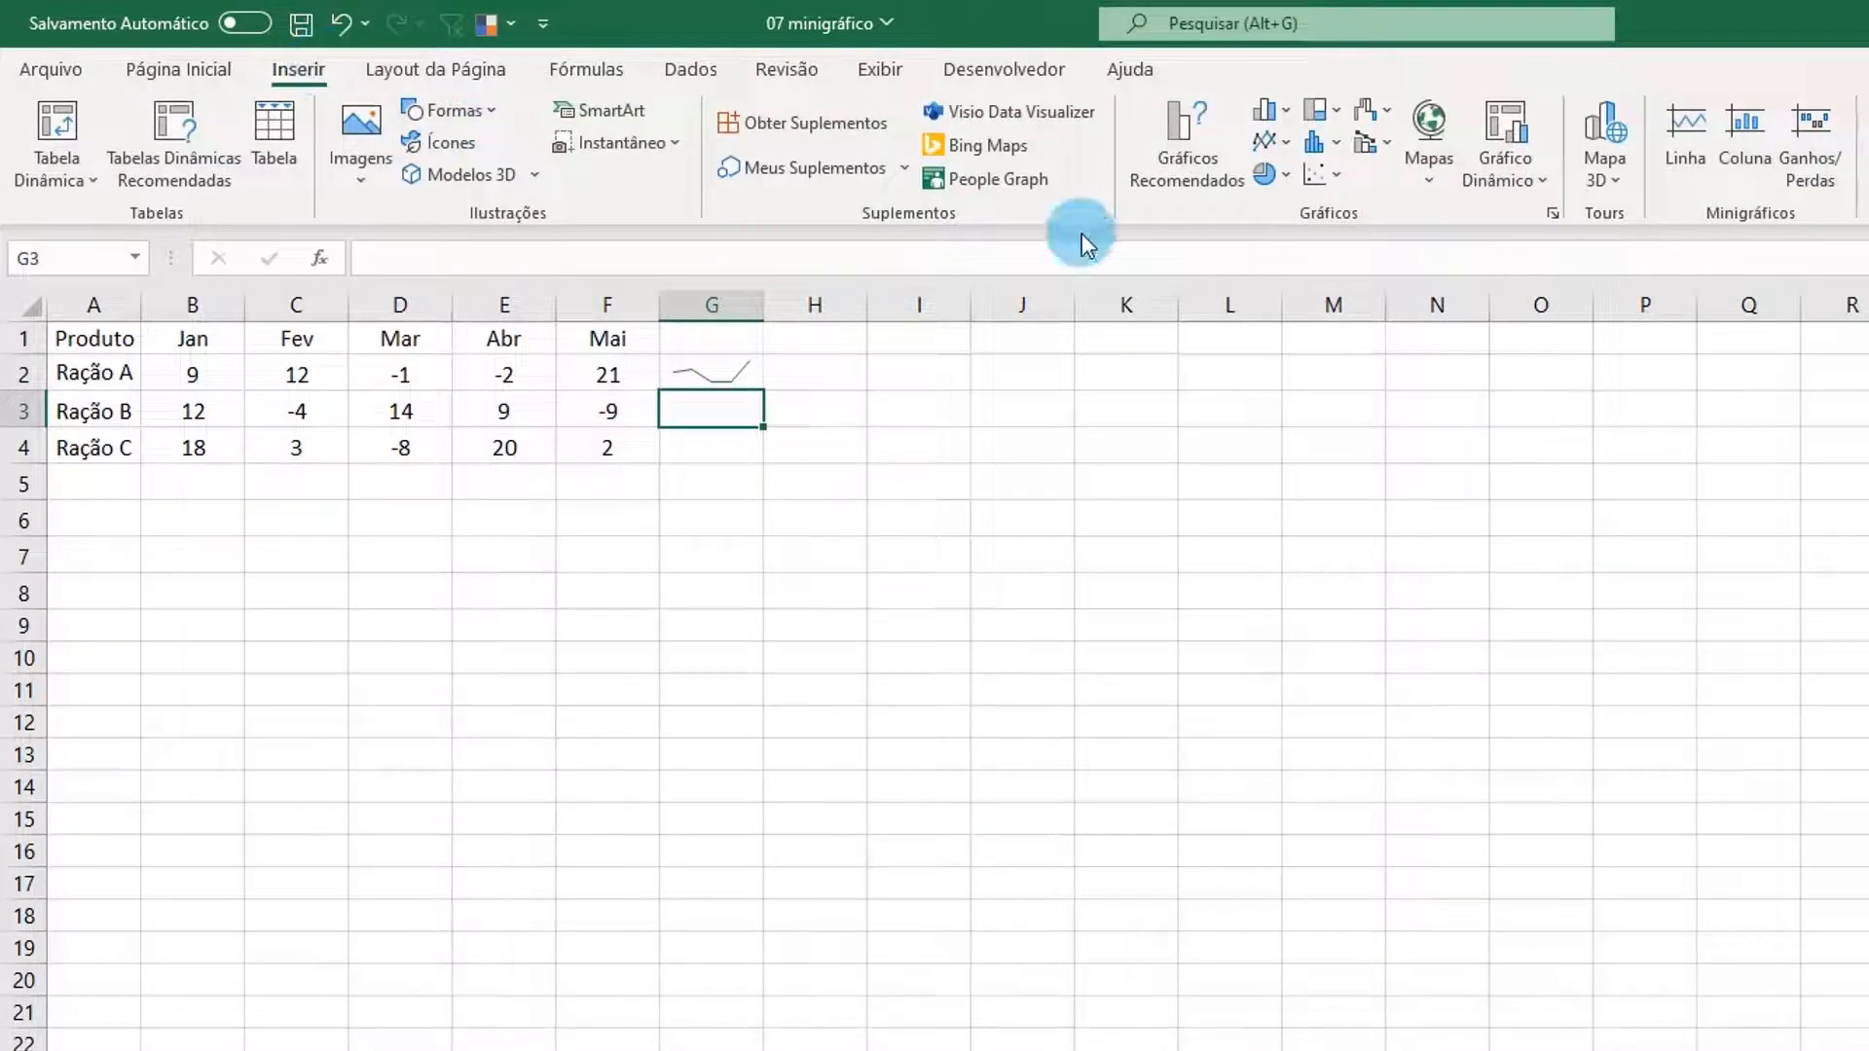
{"action": "left_click", "coordinate": [1746, 132]}
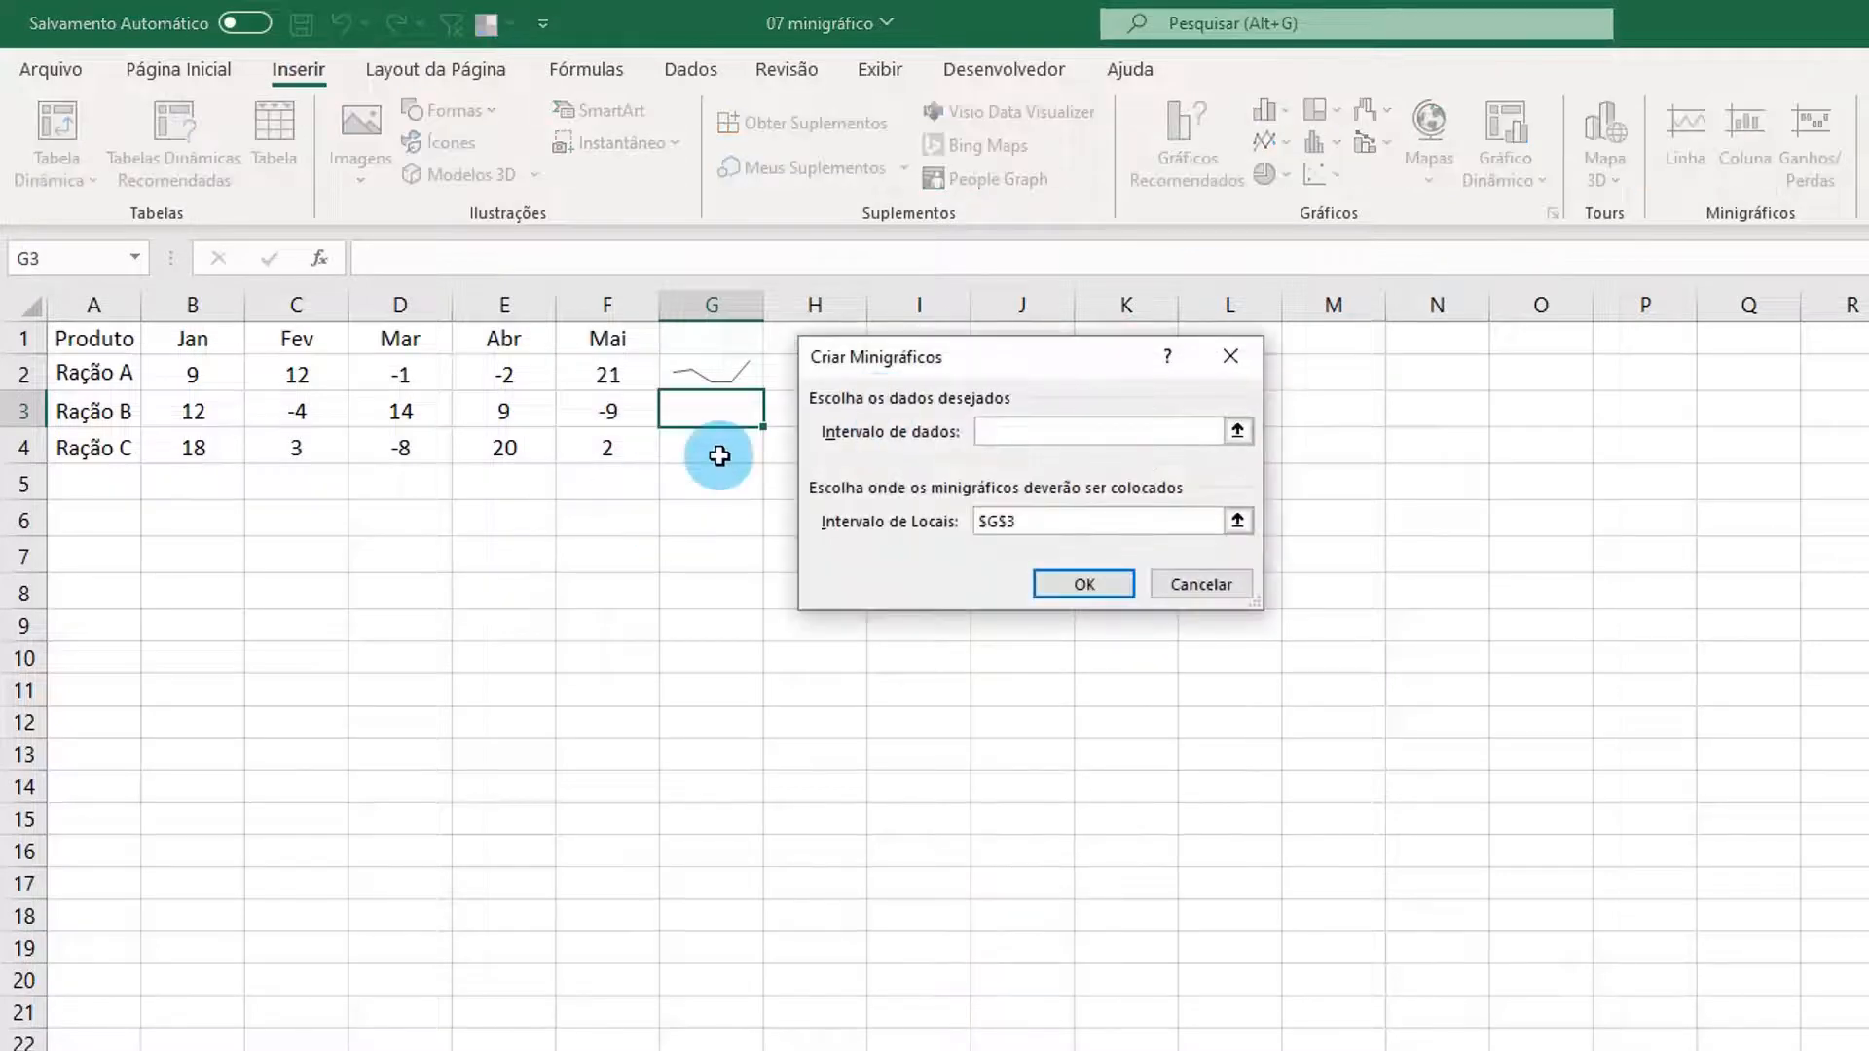
{"action": "left_click_drag", "start_coordinate": [188, 416], "coordinate": [609, 413]}
{"action": "left_click", "coordinate": [1078, 582]}
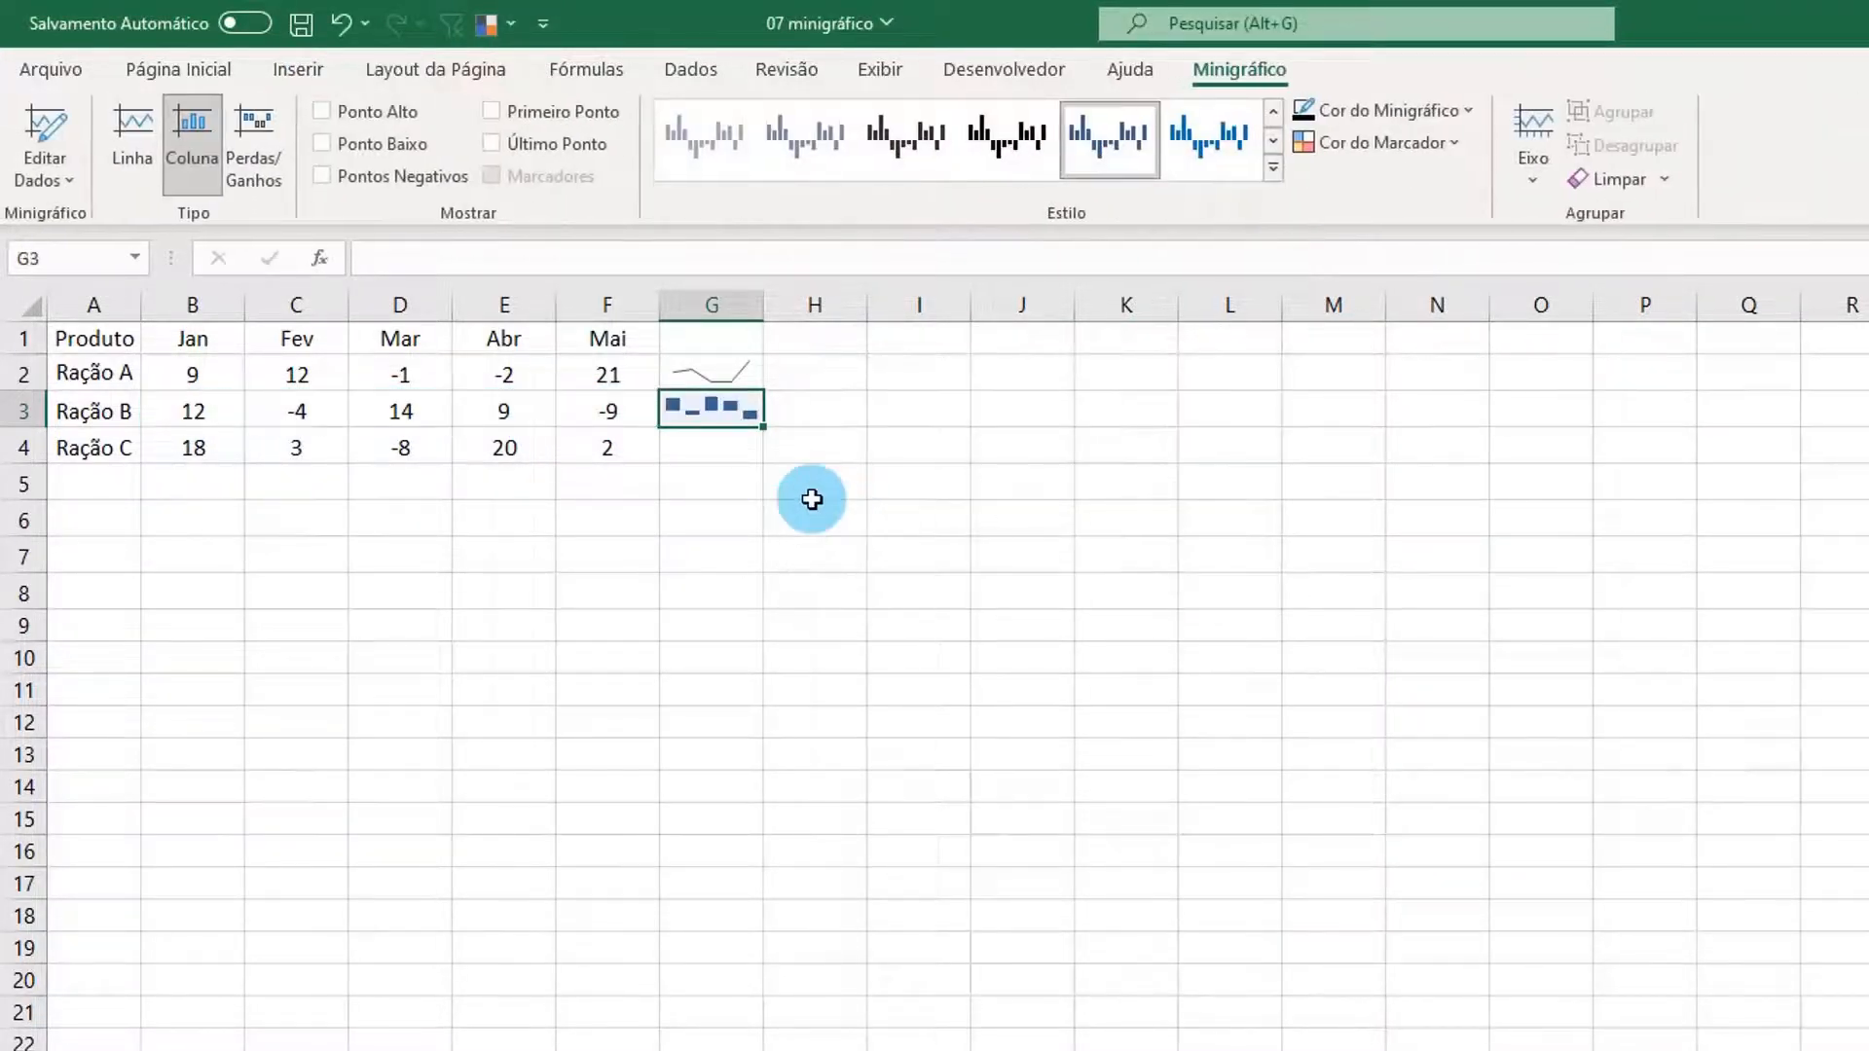
Insert a win/loss (Ganhos/Perdas) sparkline for Ração C in G4, using the data range B4:F4
{"action": "left_click", "coordinate": [697, 447]}
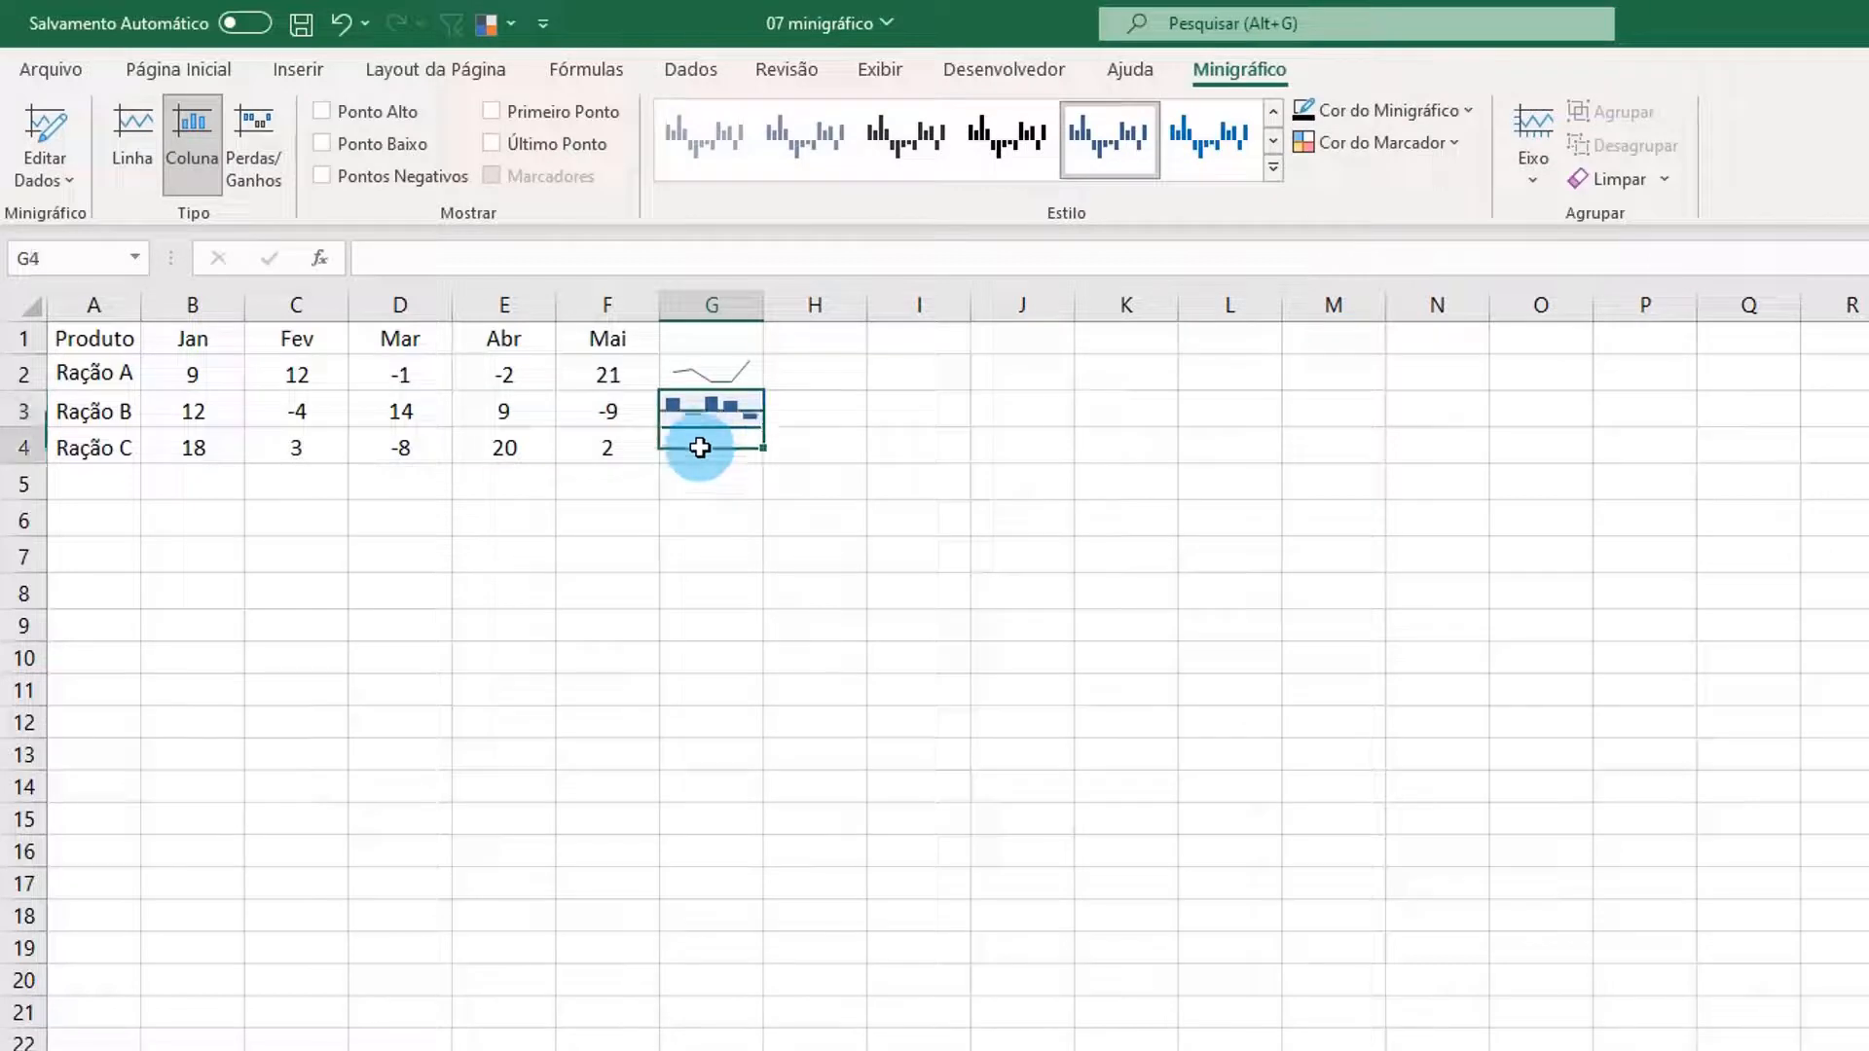
{"action": "left_click", "coordinate": [294, 67]}
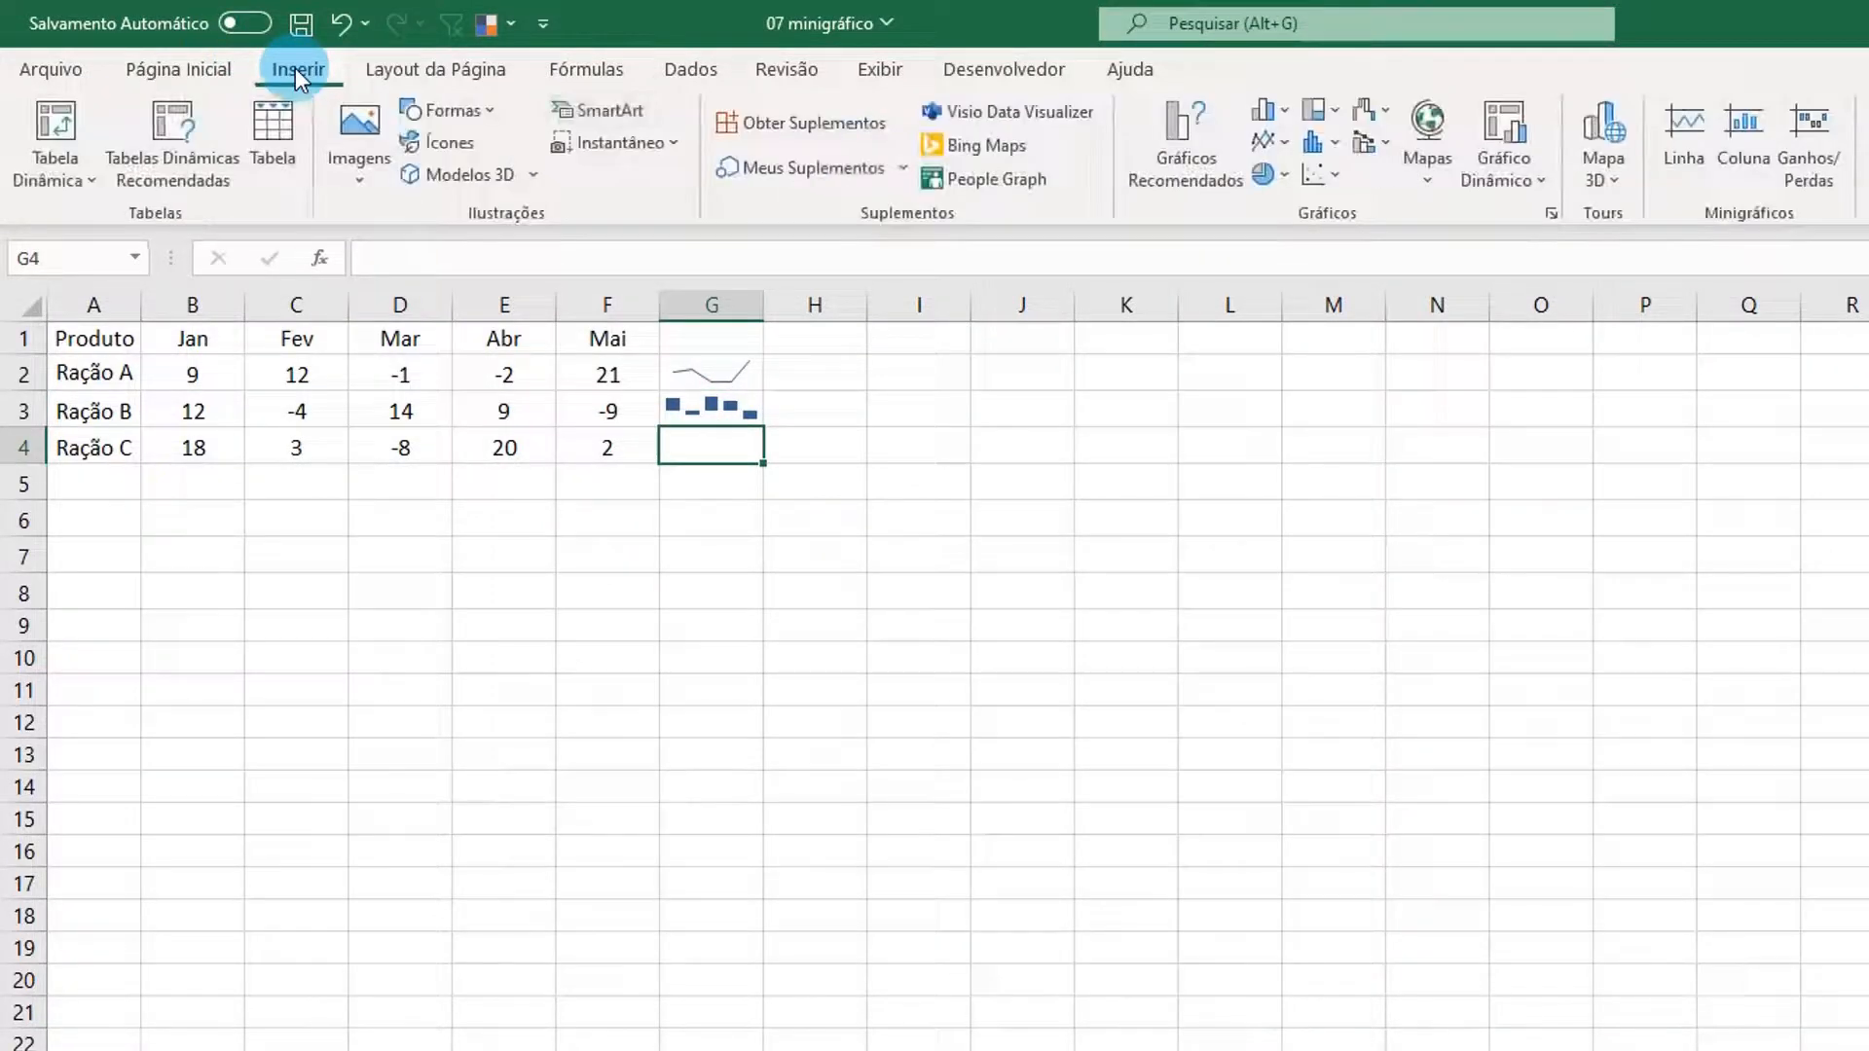
{"action": "left_click", "coordinate": [1799, 123]}
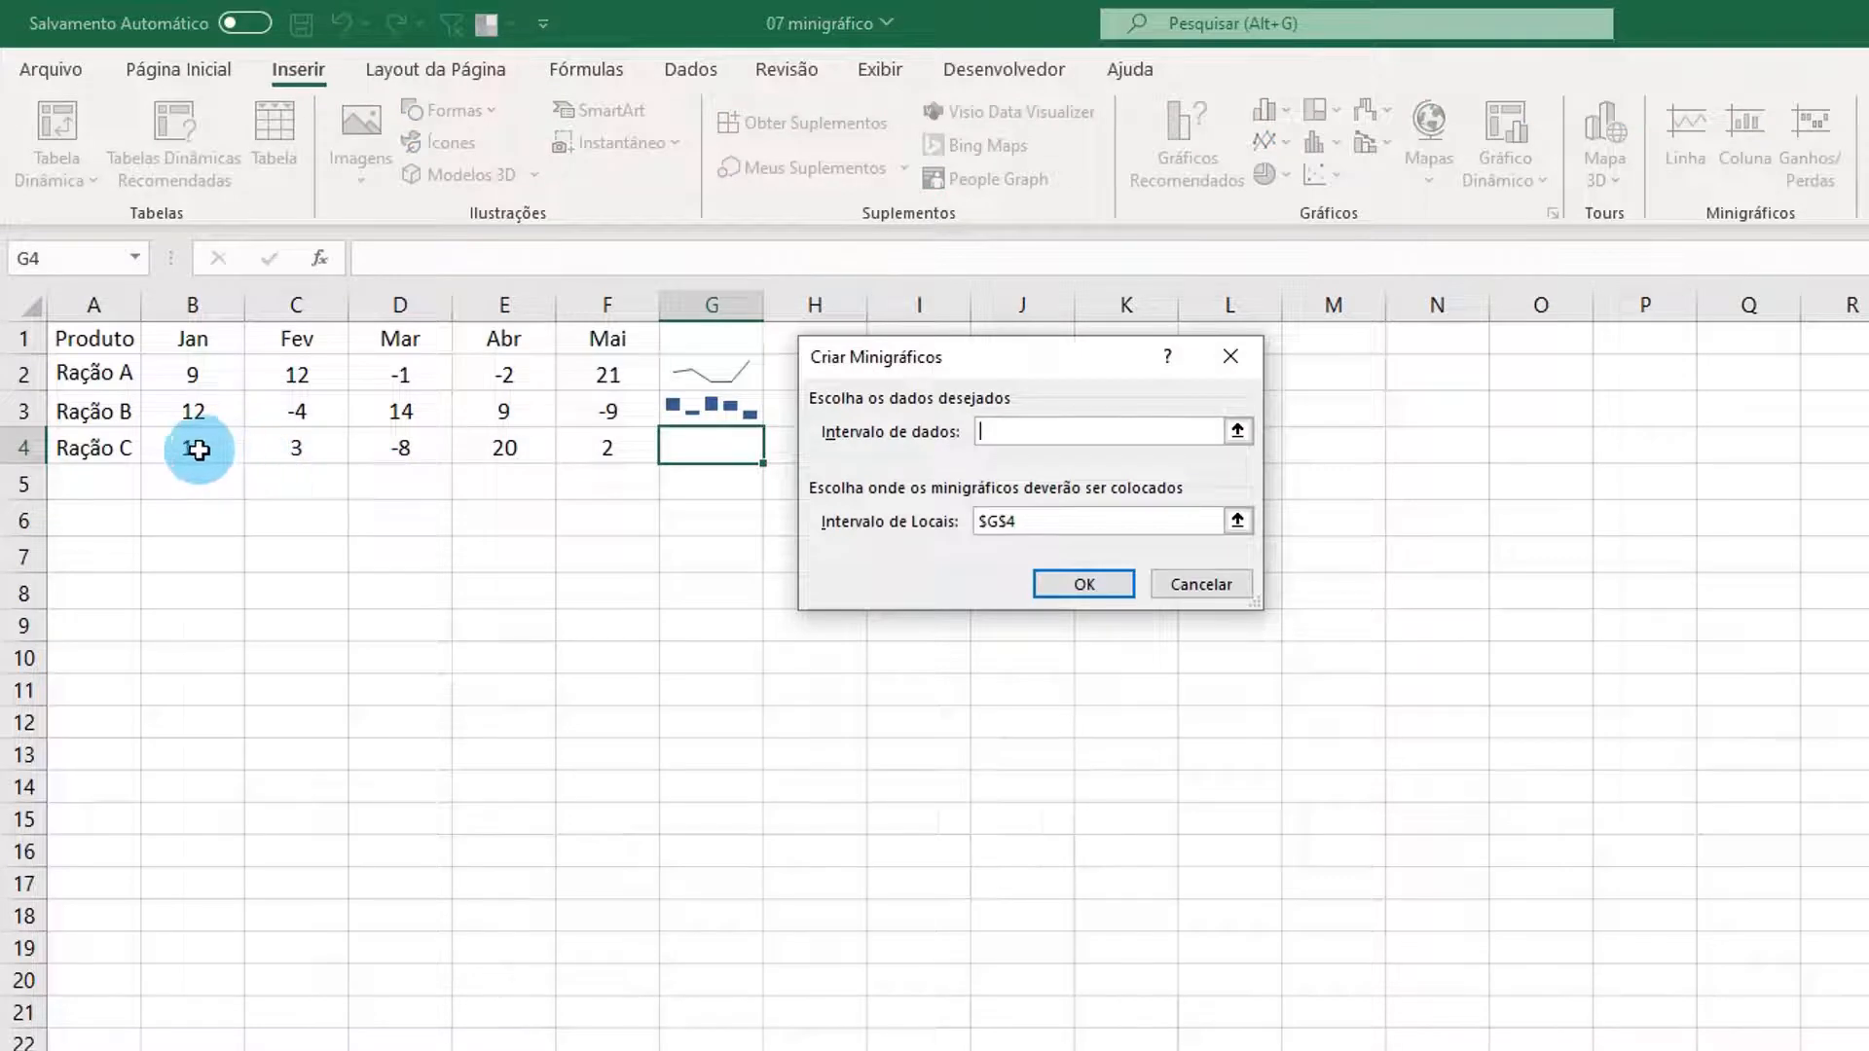
{"action": "left_click_drag", "start_coordinate": [198, 450], "coordinate": [594, 451]}
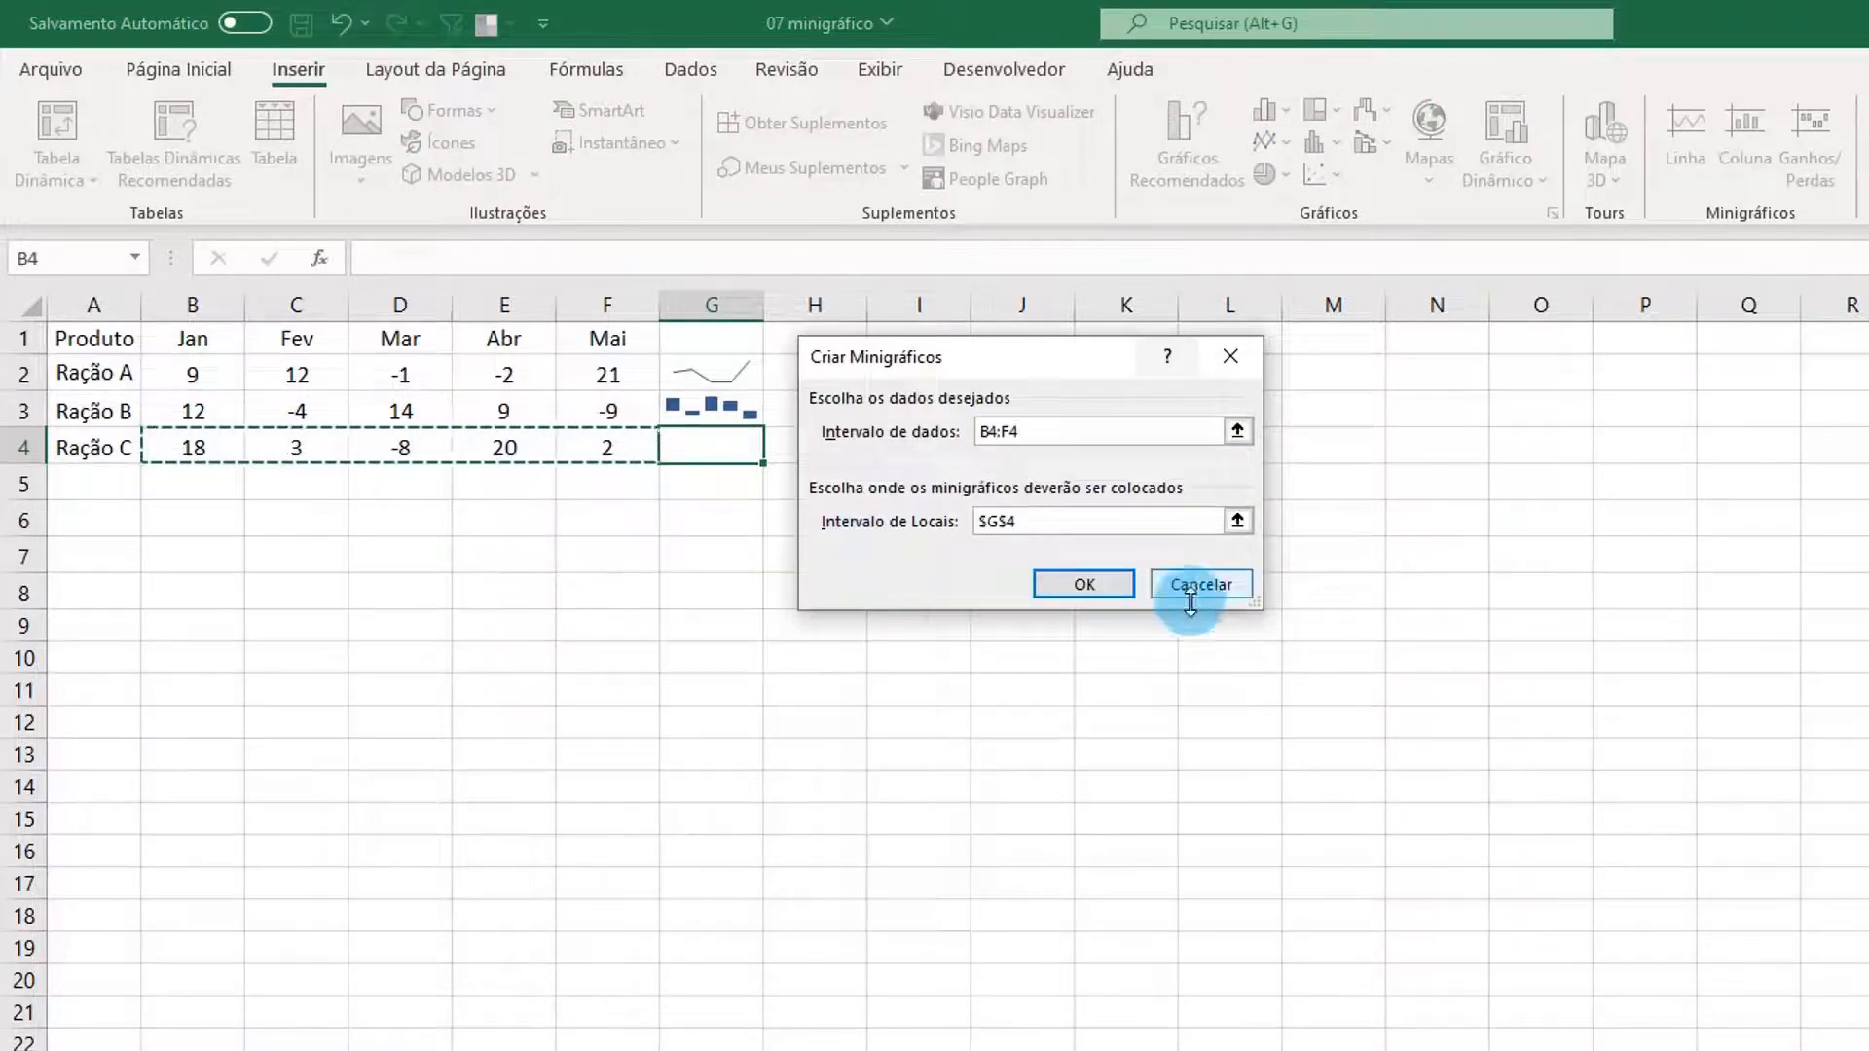
{"action": "left_click", "coordinate": [1085, 584]}
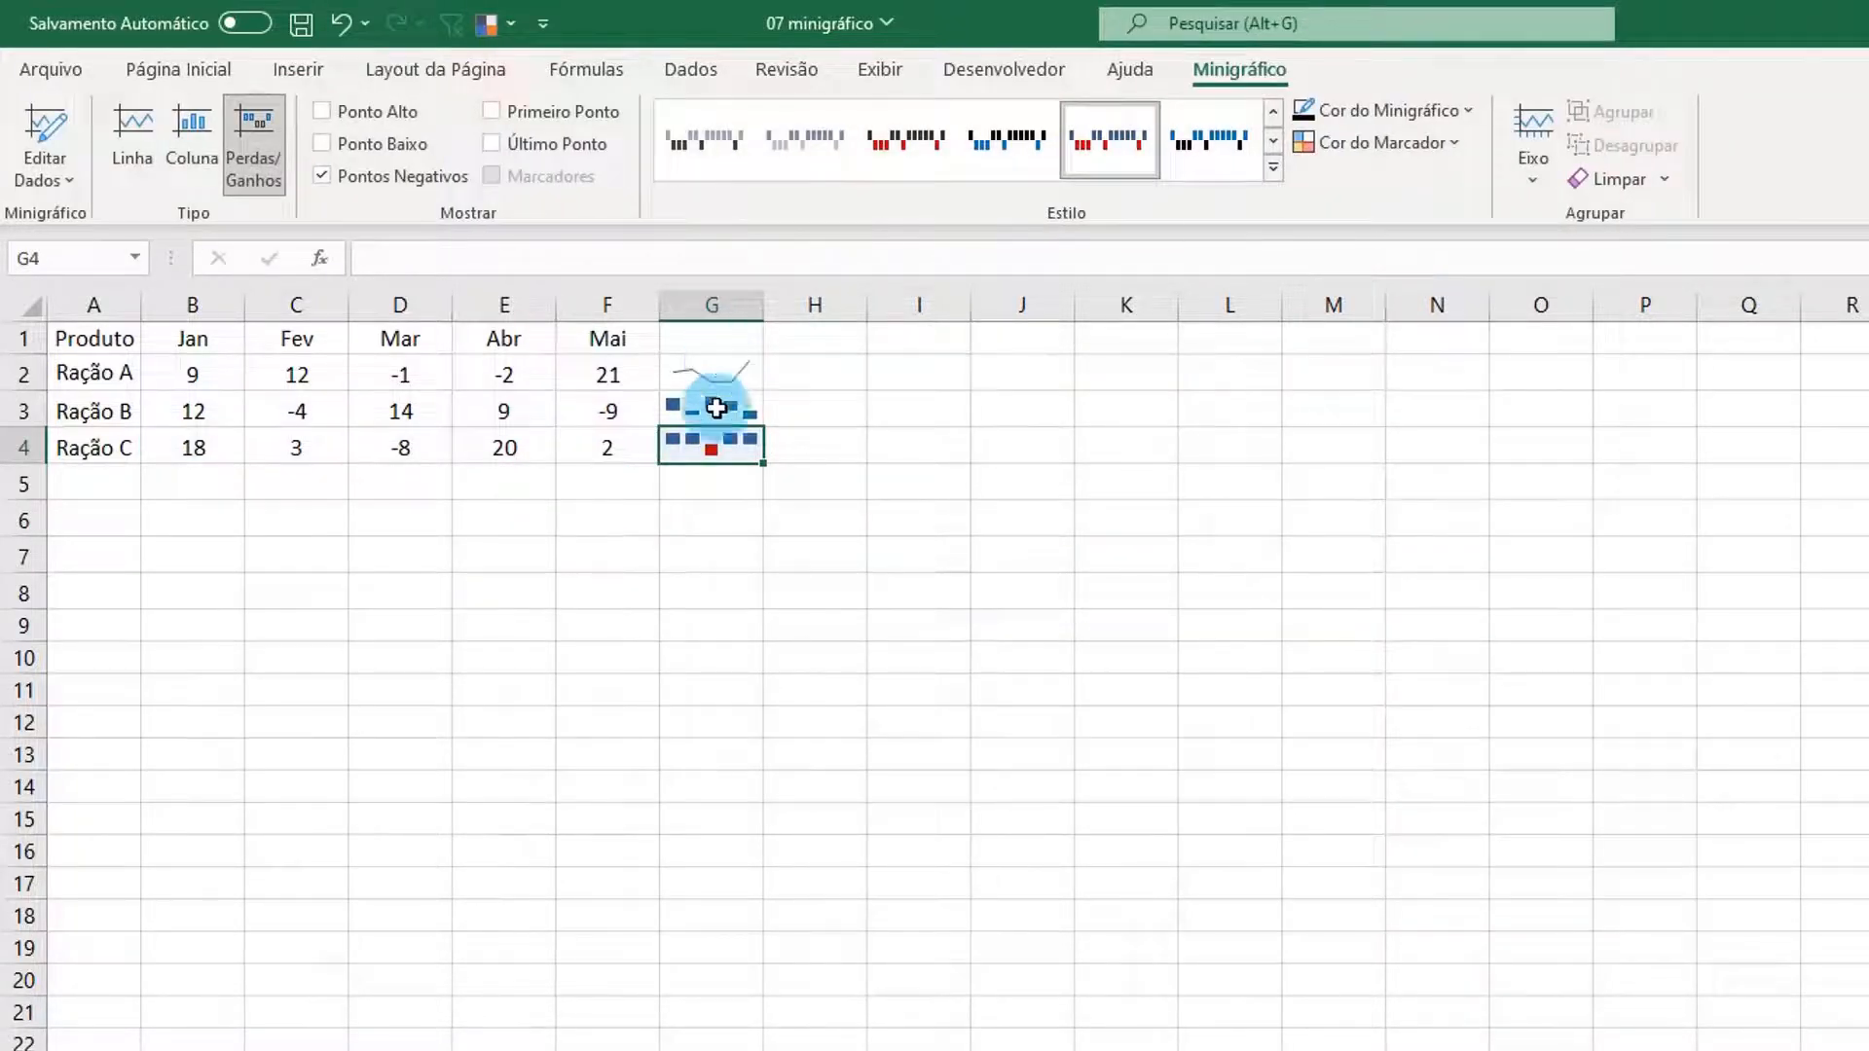
{"action": "left_click", "coordinate": [736, 372]}
{"action": "left_click", "coordinate": [730, 408]}
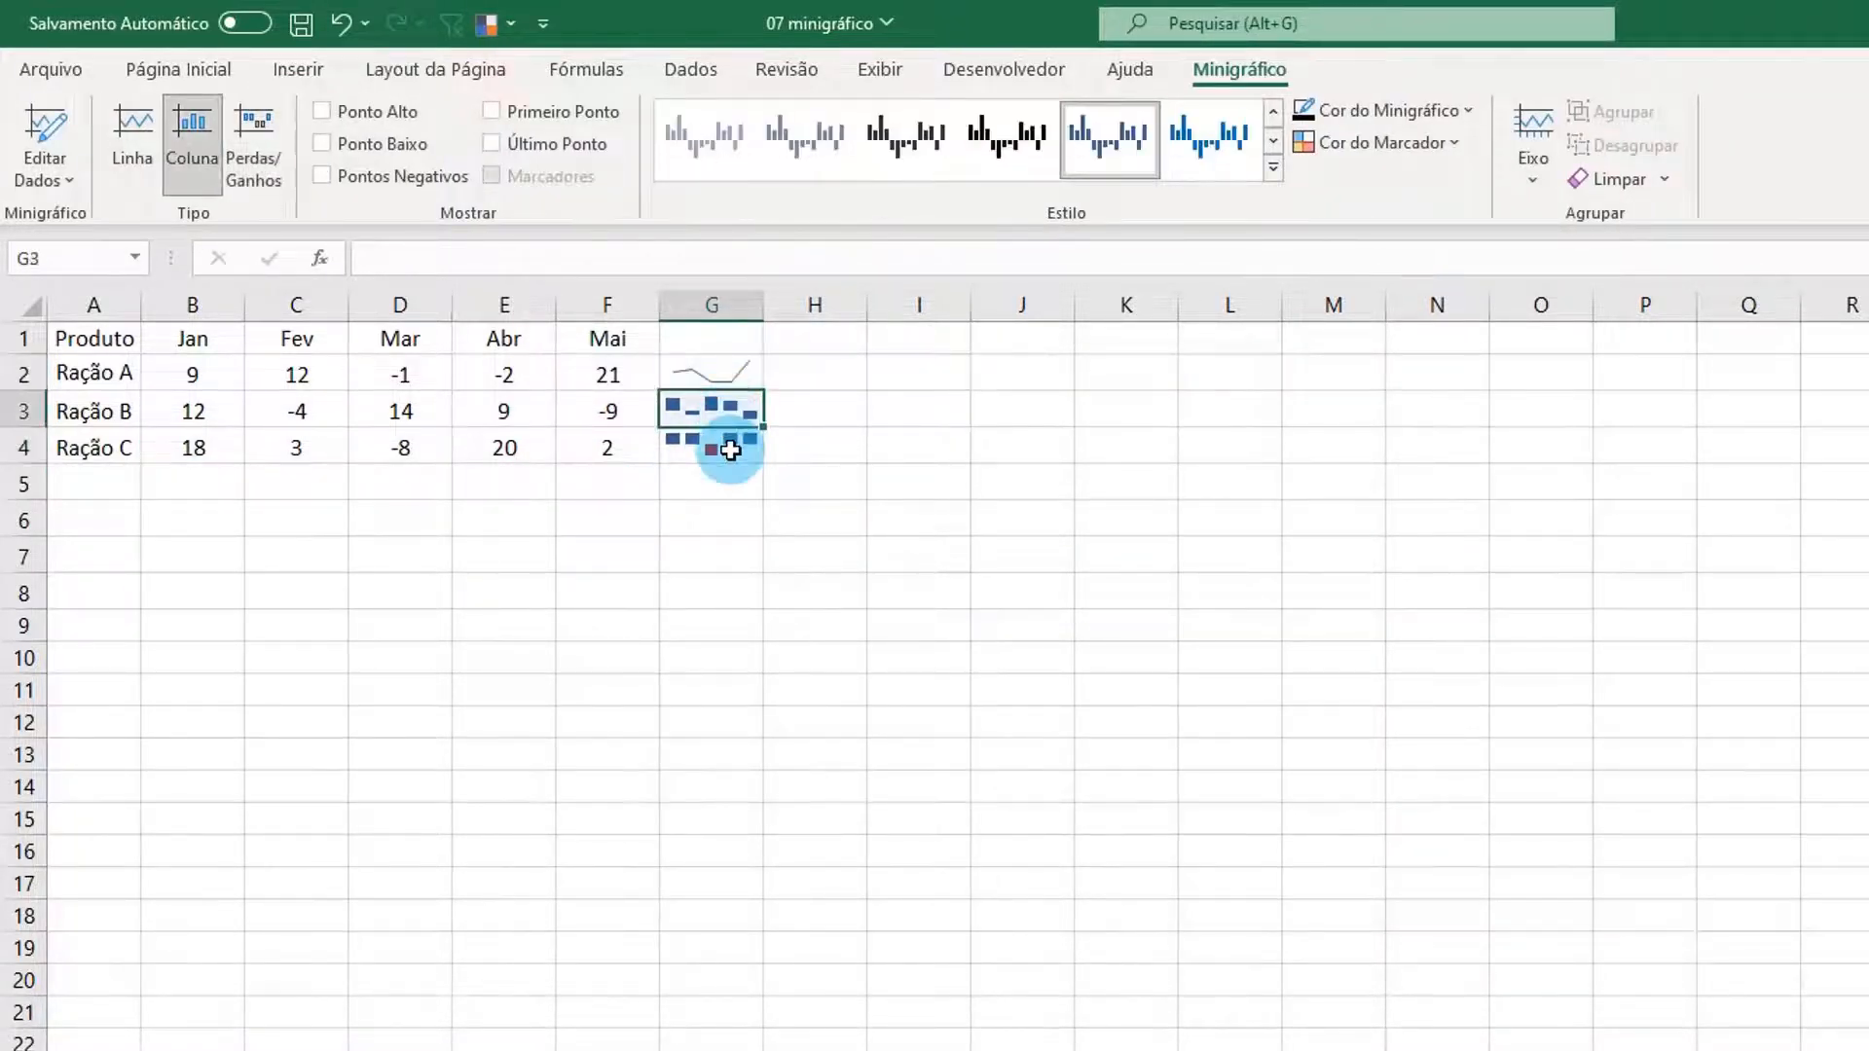
{"action": "left_click", "coordinate": [725, 446]}
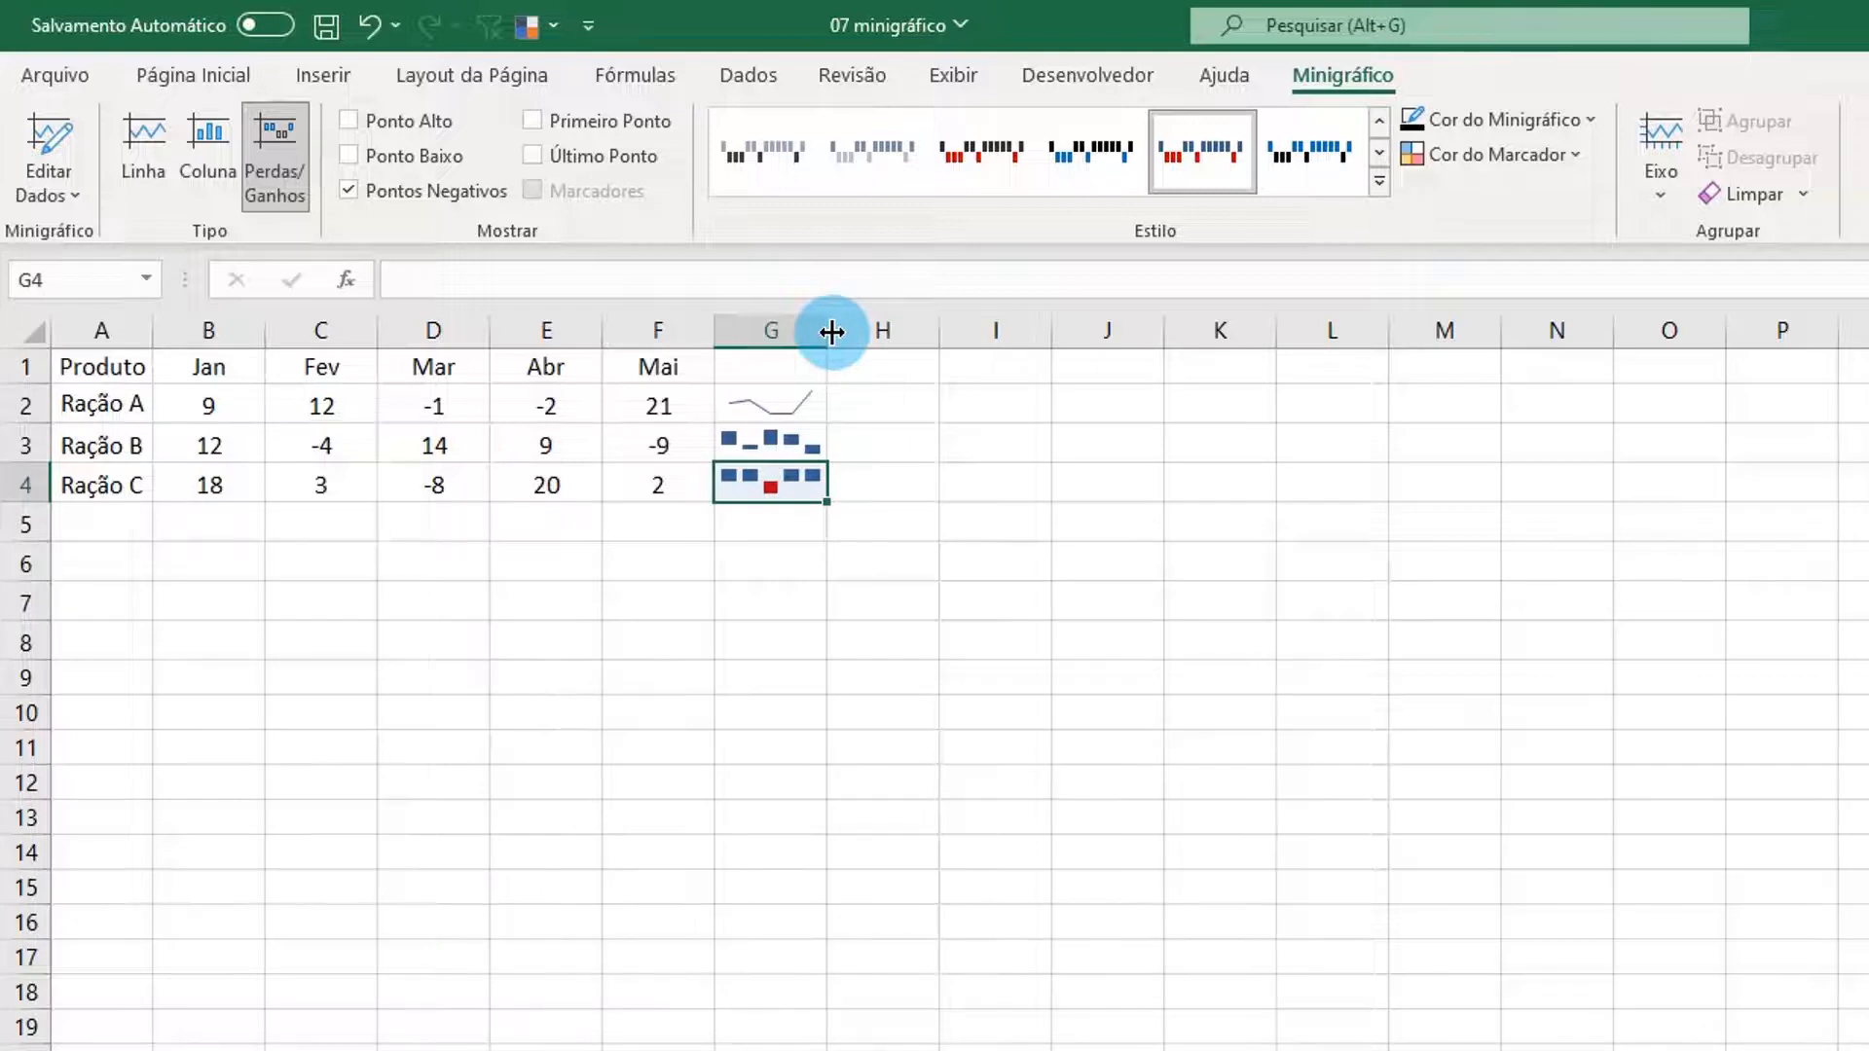
Widen column G to several times its width and set the height of rows 2 to 4 to 45
{"action": "left_click_drag", "start_coordinate": [831, 331], "coordinate": [1137, 330]}
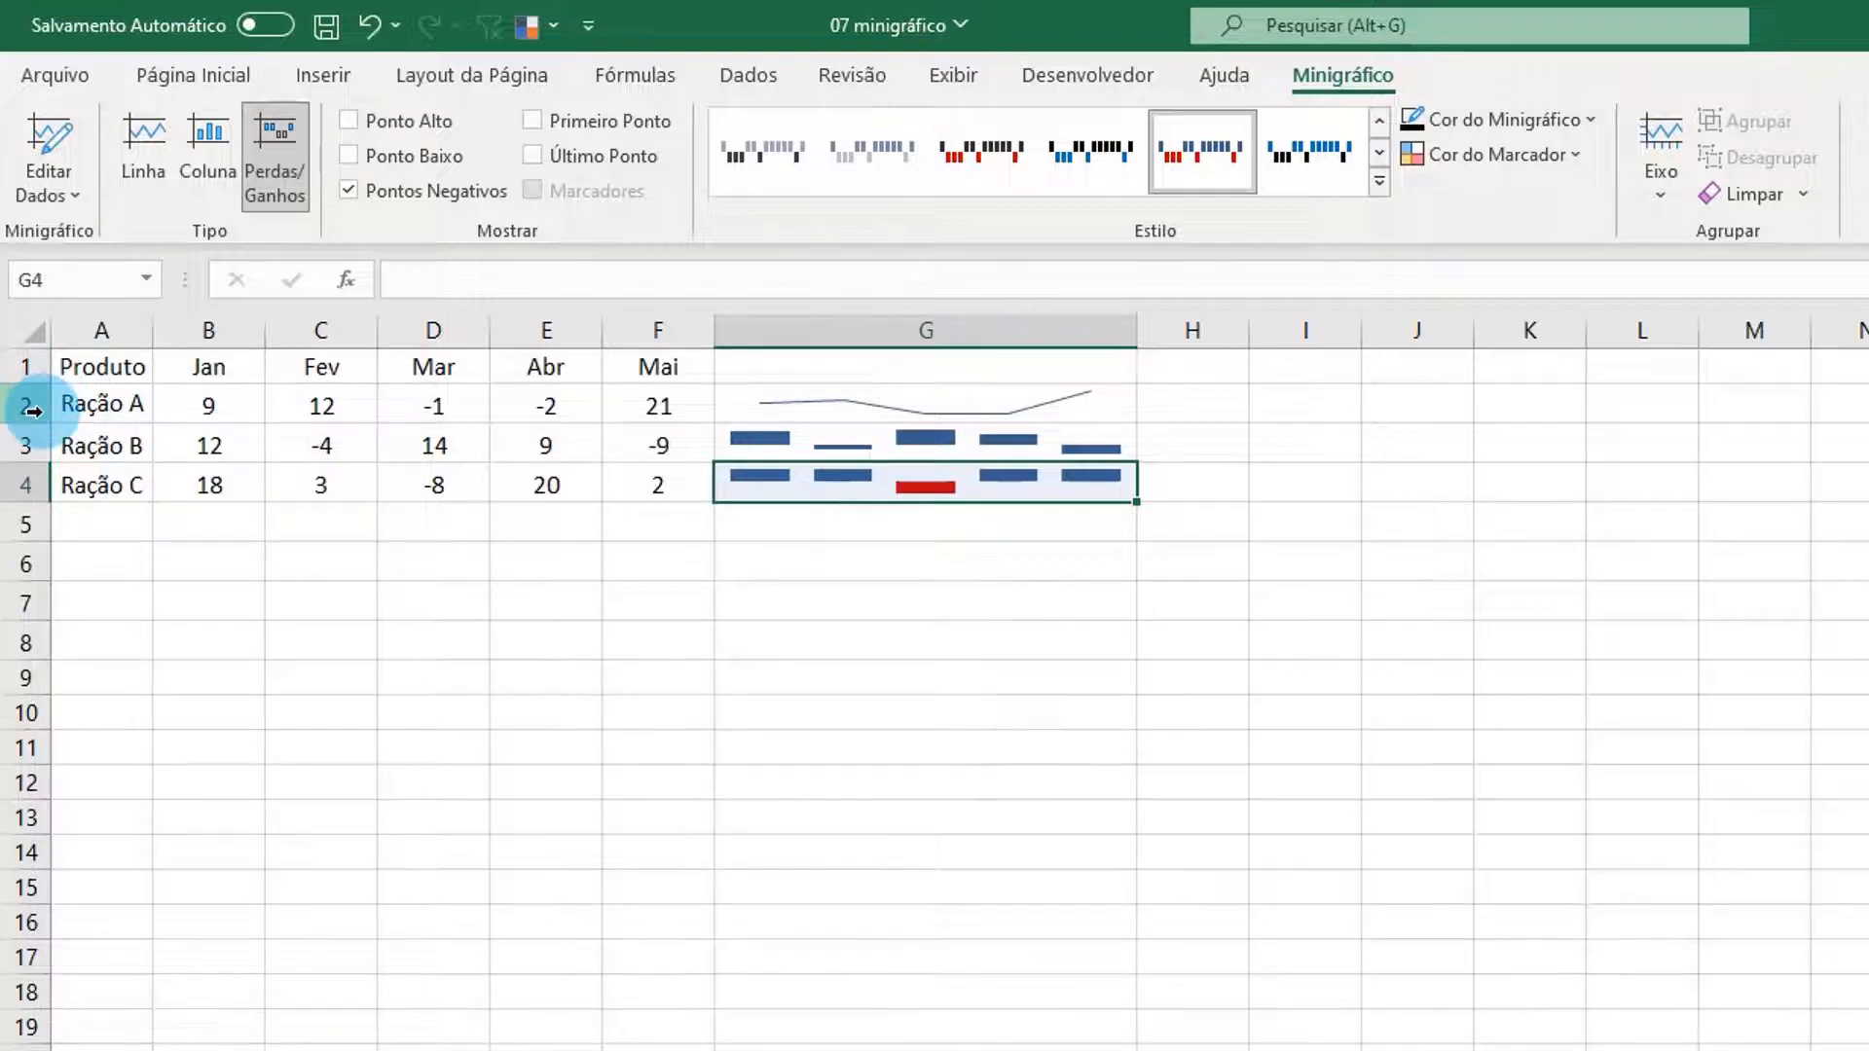
{"action": "left_click_drag", "start_coordinate": [22, 403], "coordinate": [33, 510]}
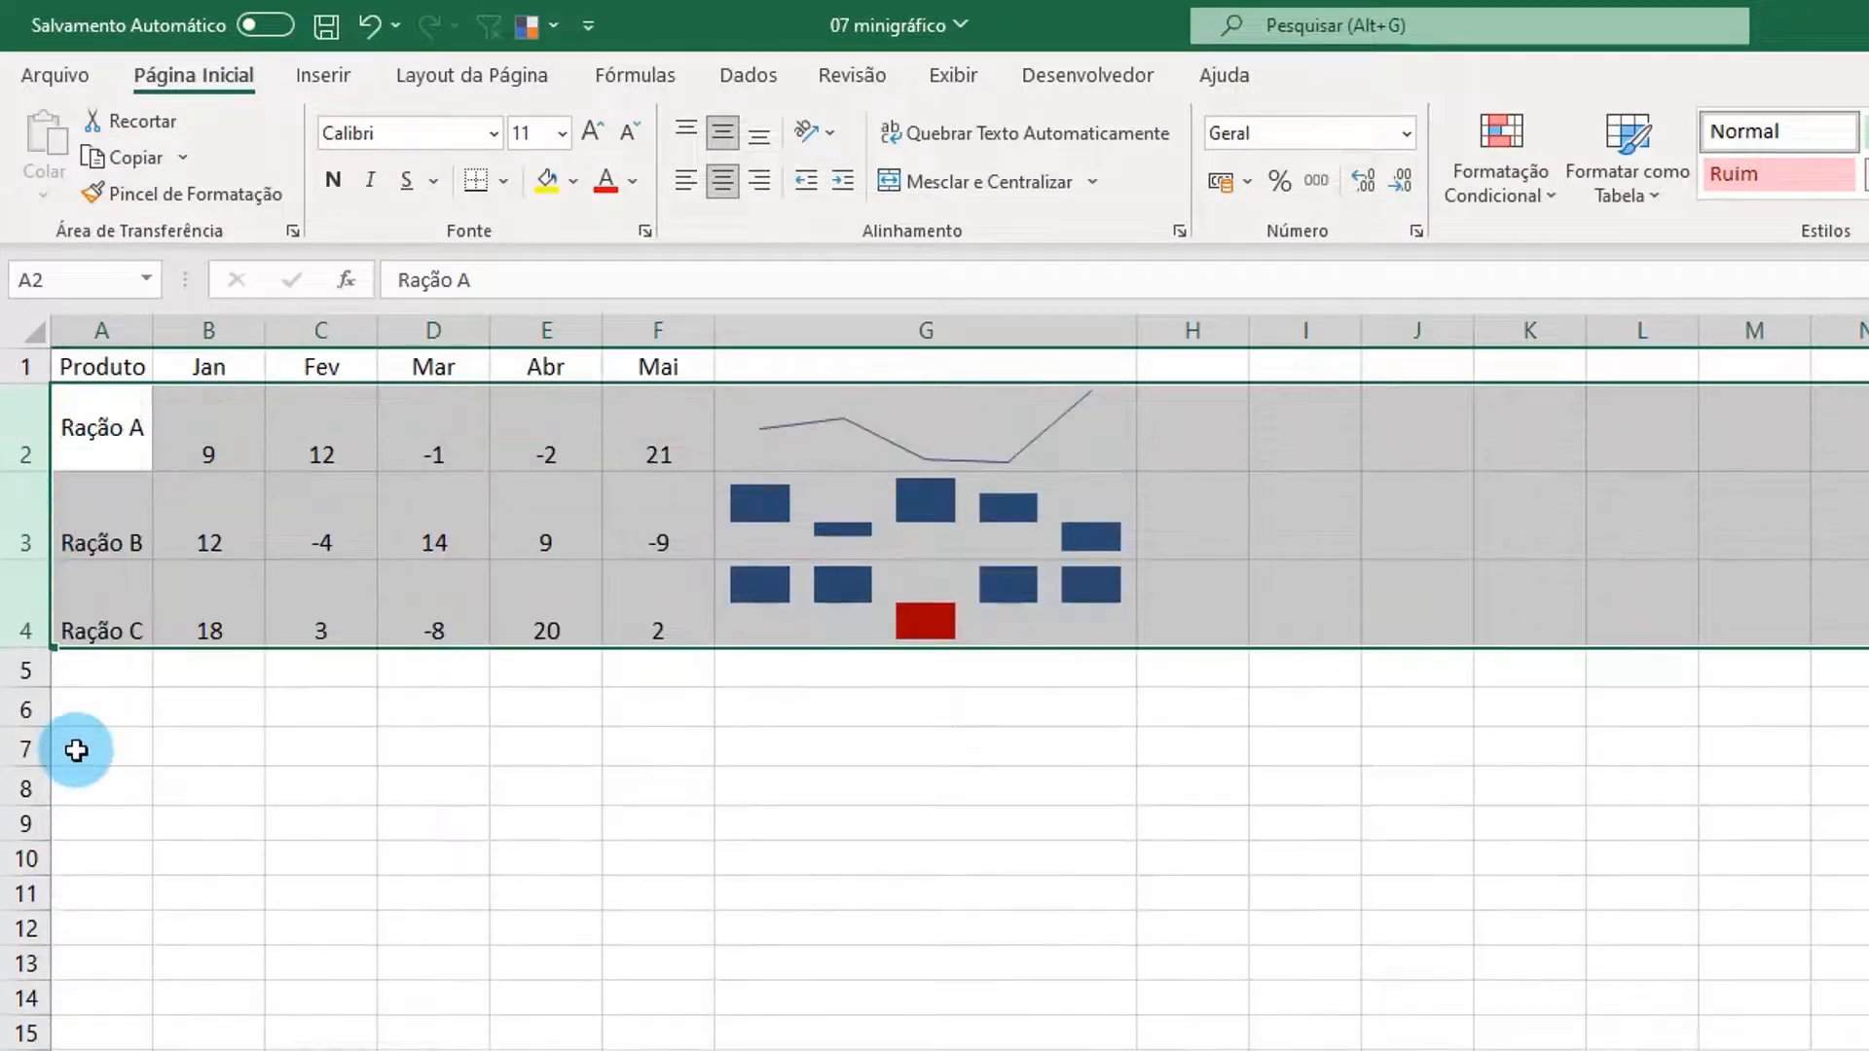
{"action": "right_click", "coordinate": [25, 455]}
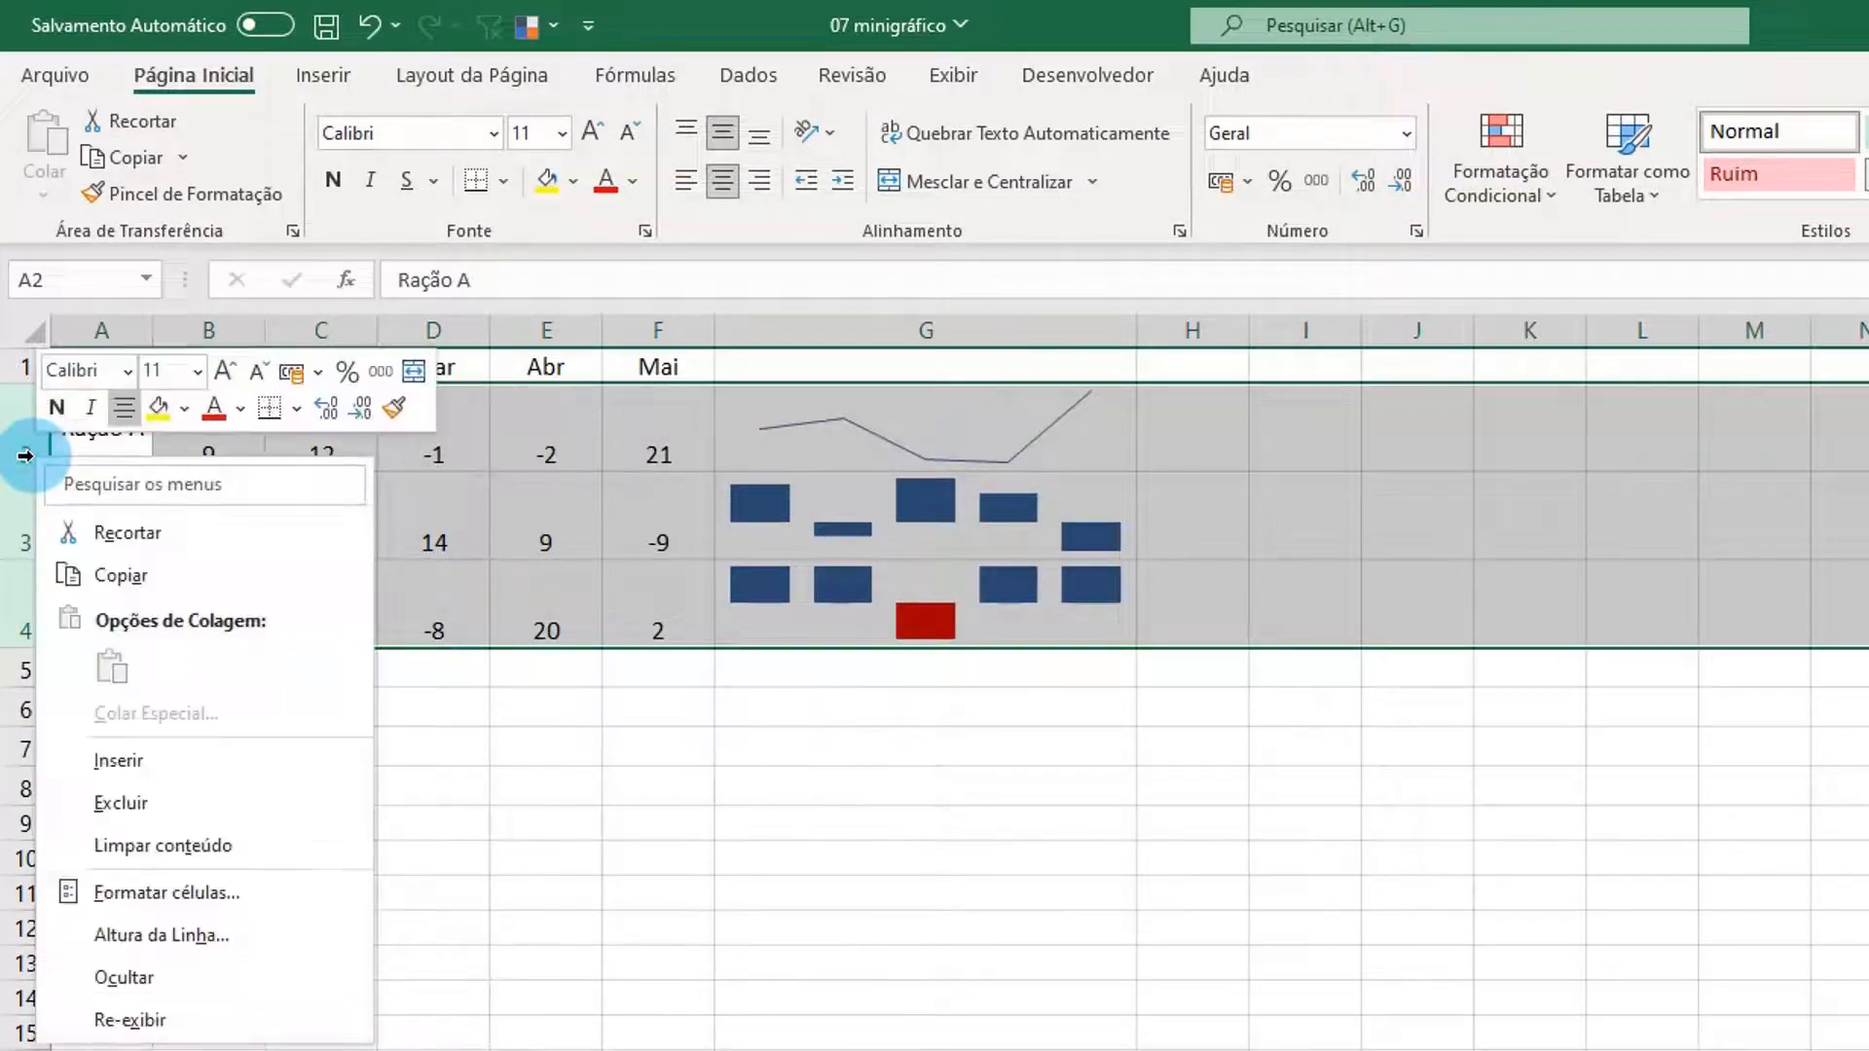
{"action": "left_click", "coordinate": [277, 933]}
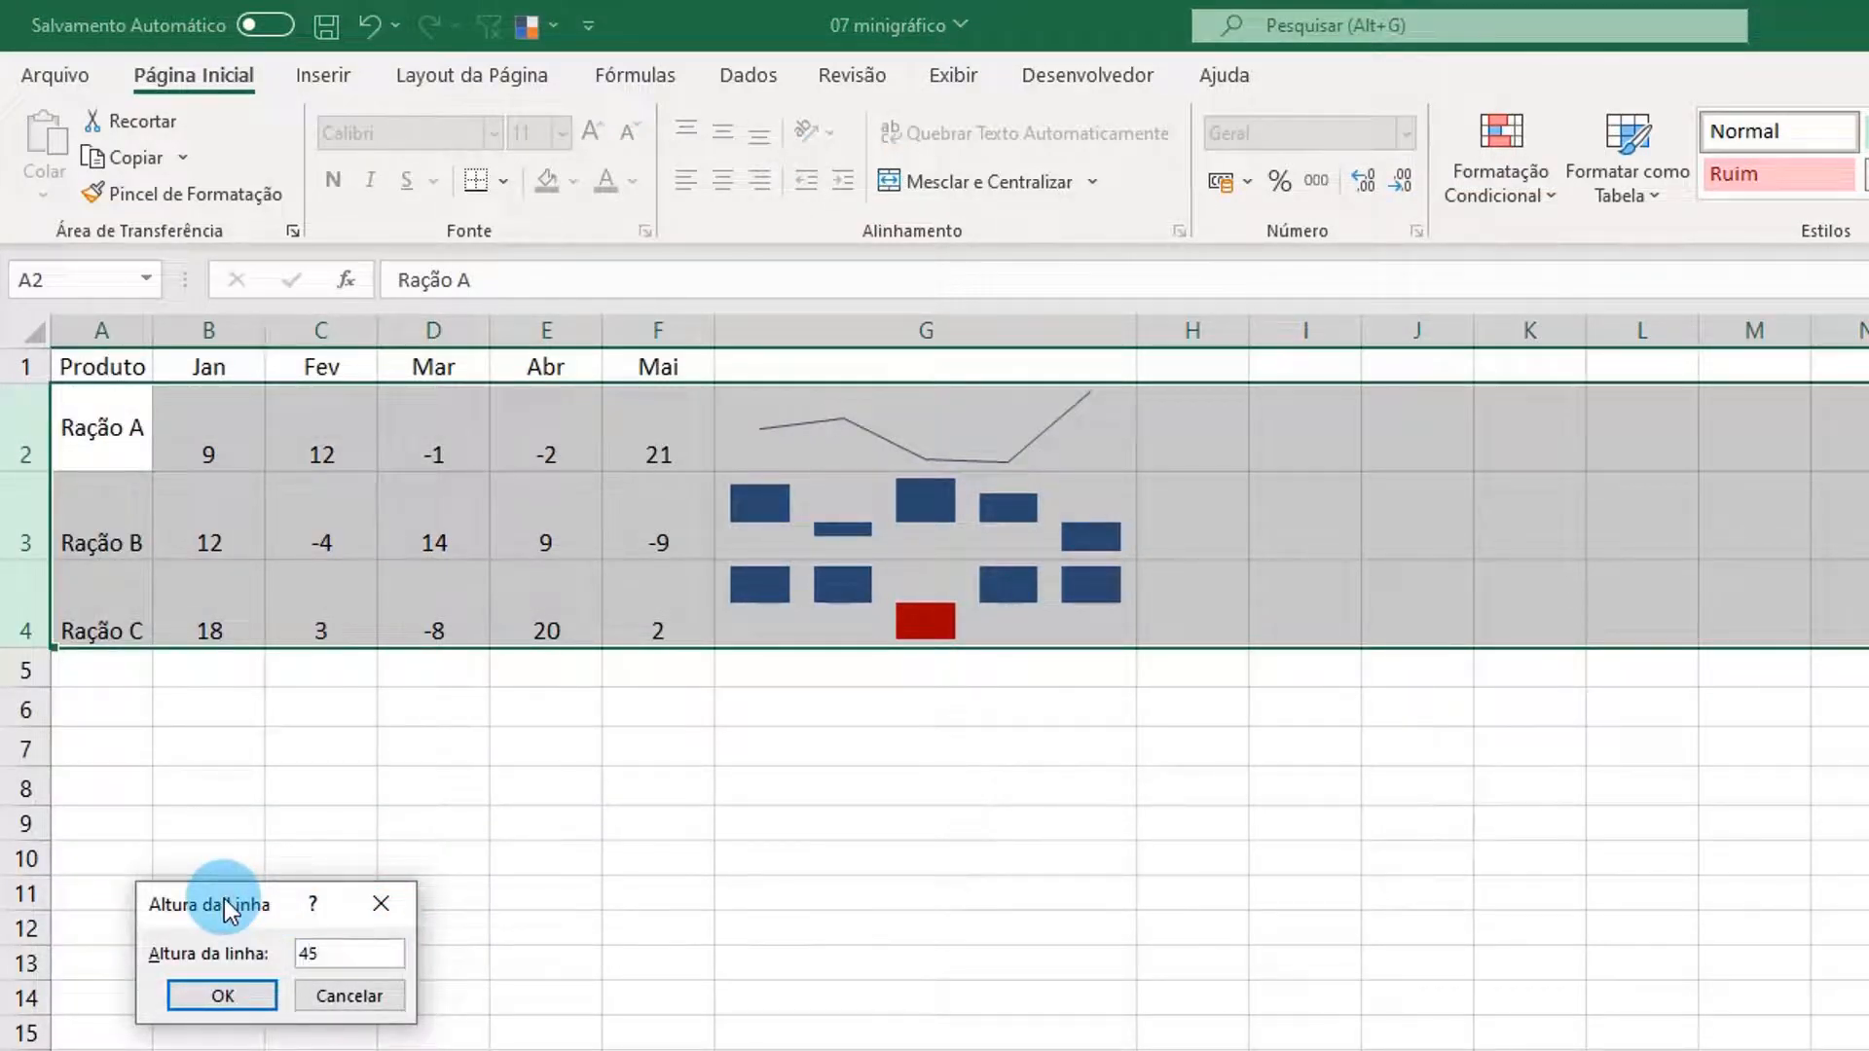
{"action": "key", "text": "Return"}
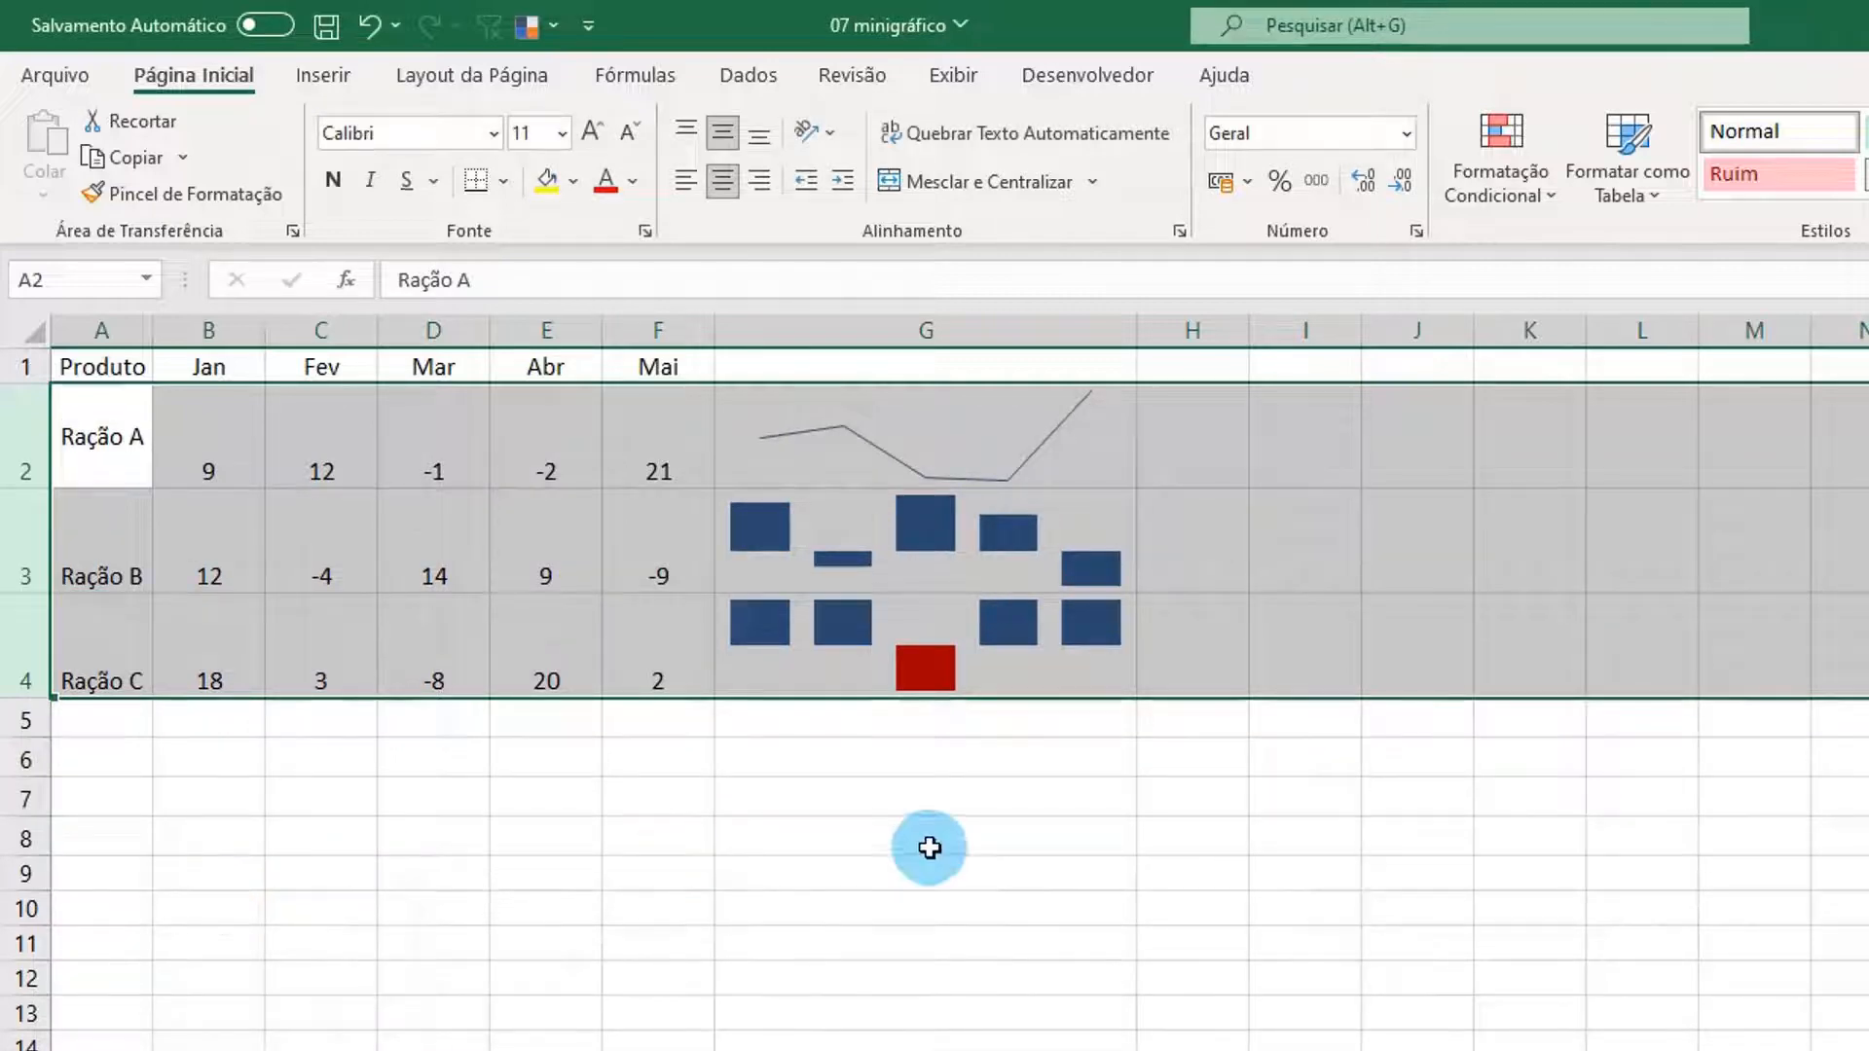
{"action": "left_click", "coordinate": [966, 803]}
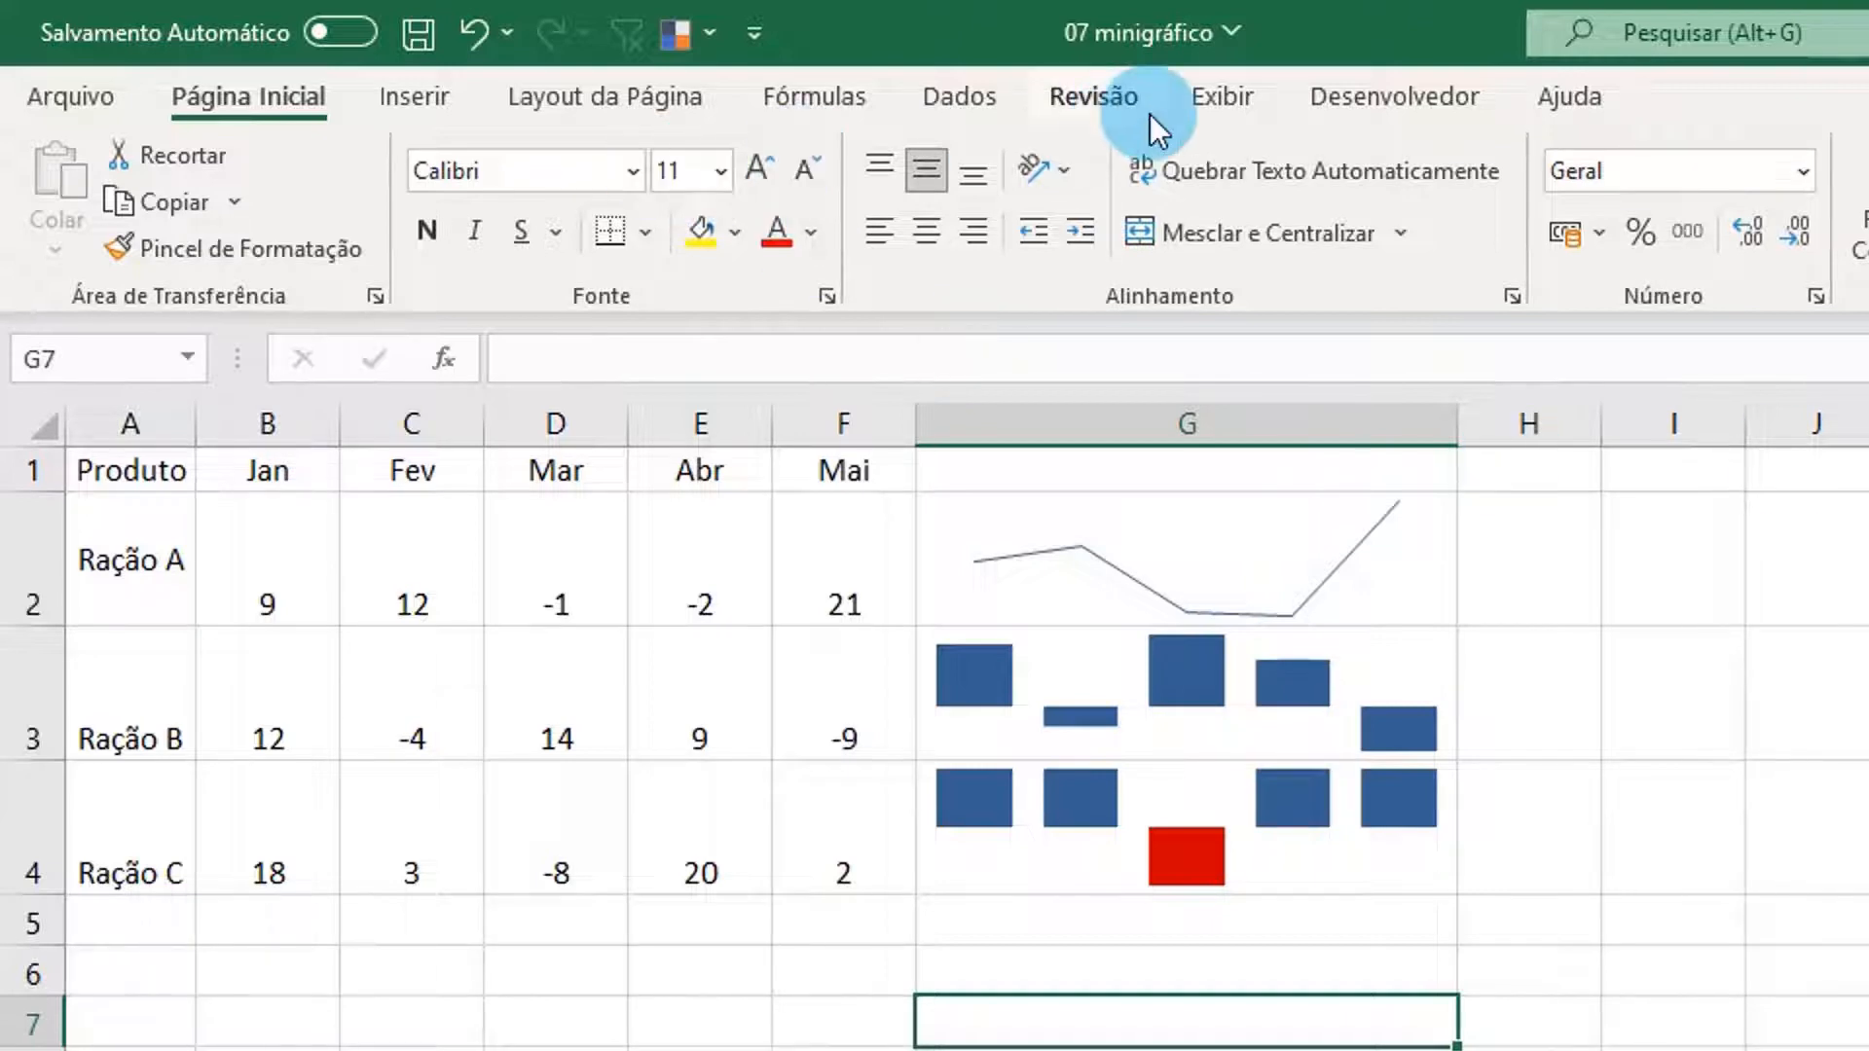
Hide the worksheet's gridlines, toggling them back on once for comparison
{"action": "left_click", "coordinate": [1229, 97]}
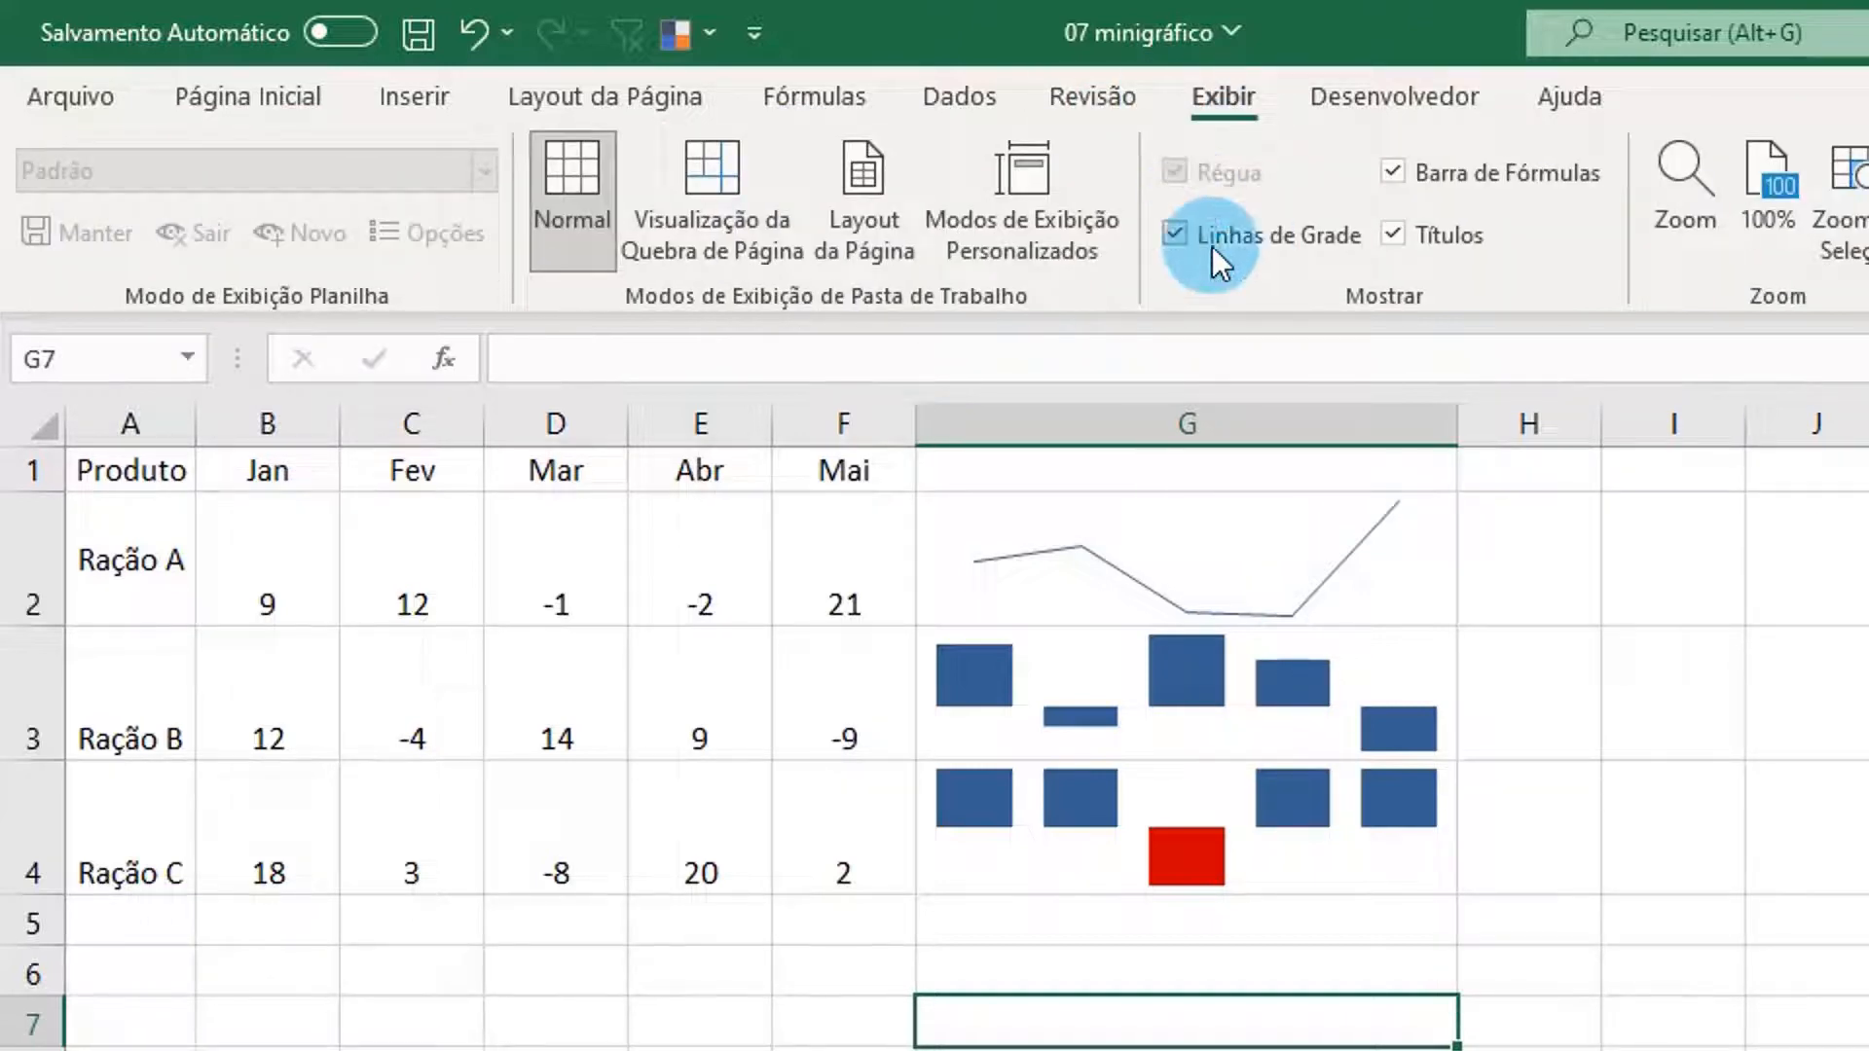
{"action": "left_click", "coordinate": [1181, 241]}
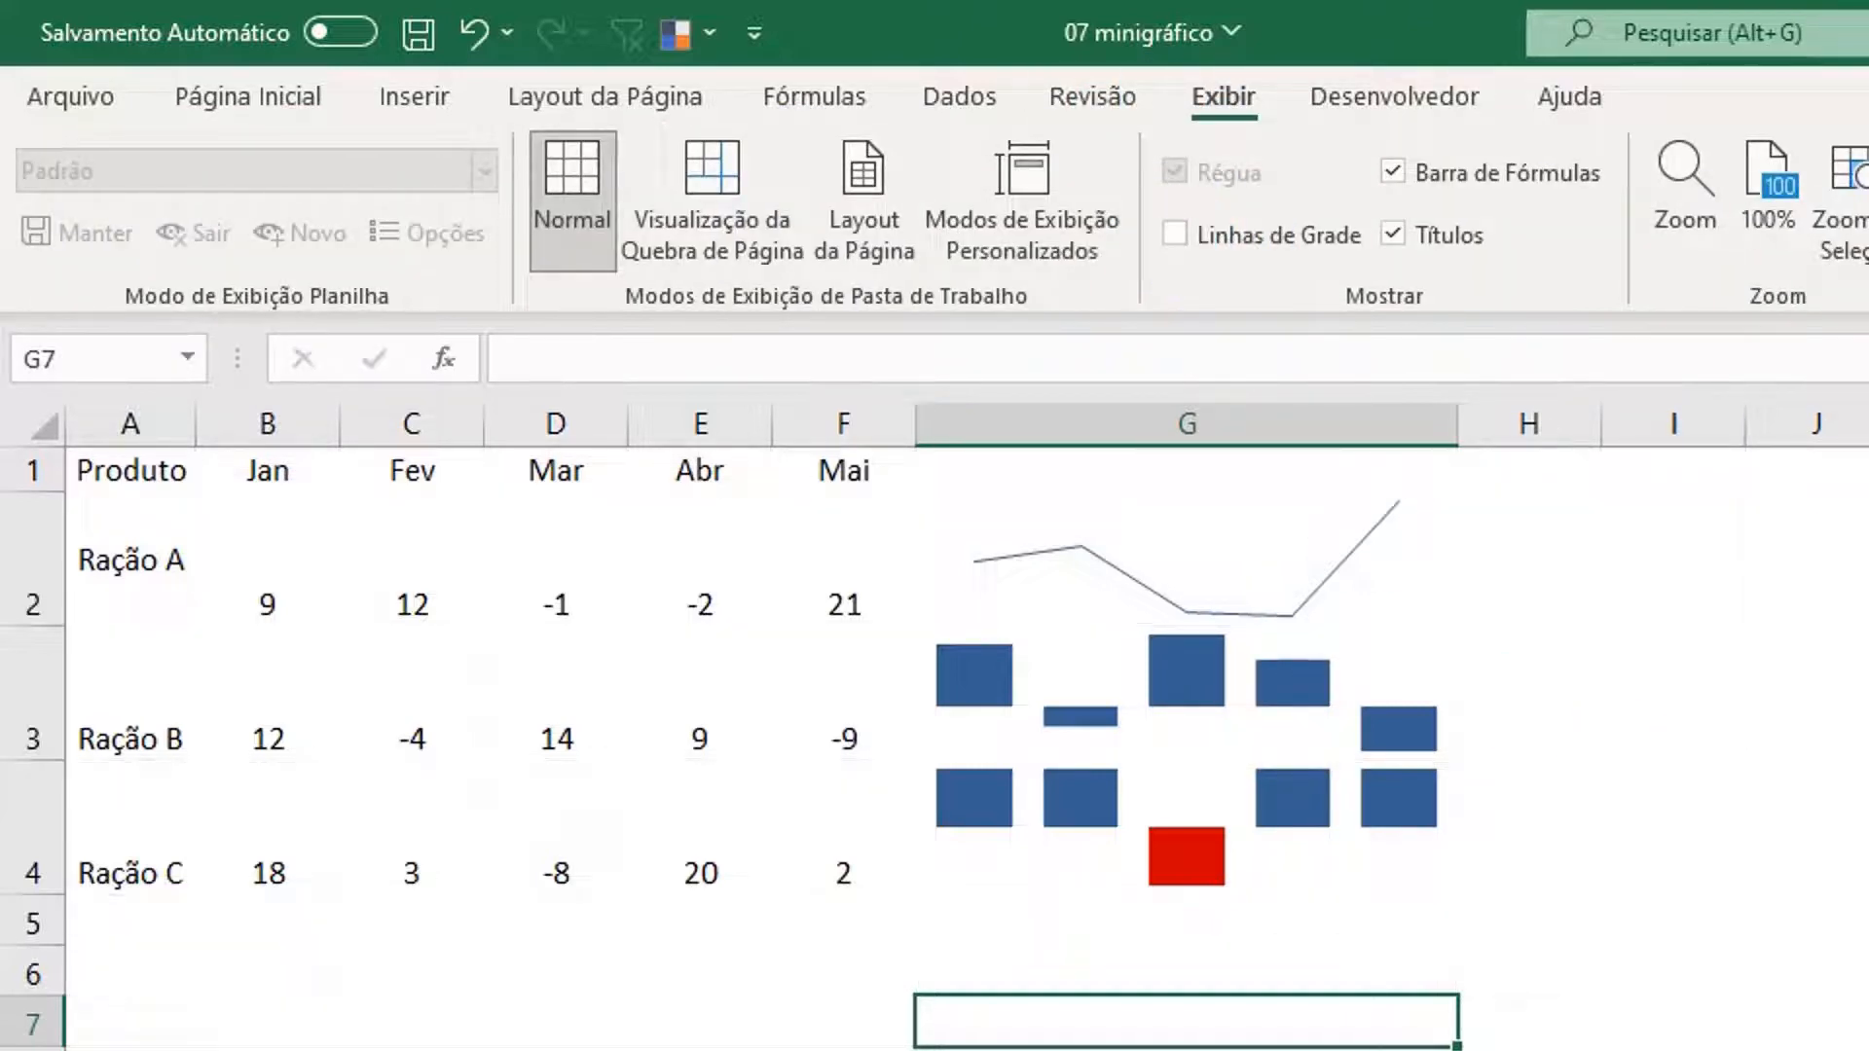
{"action": "left_click", "coordinate": [1242, 245]}
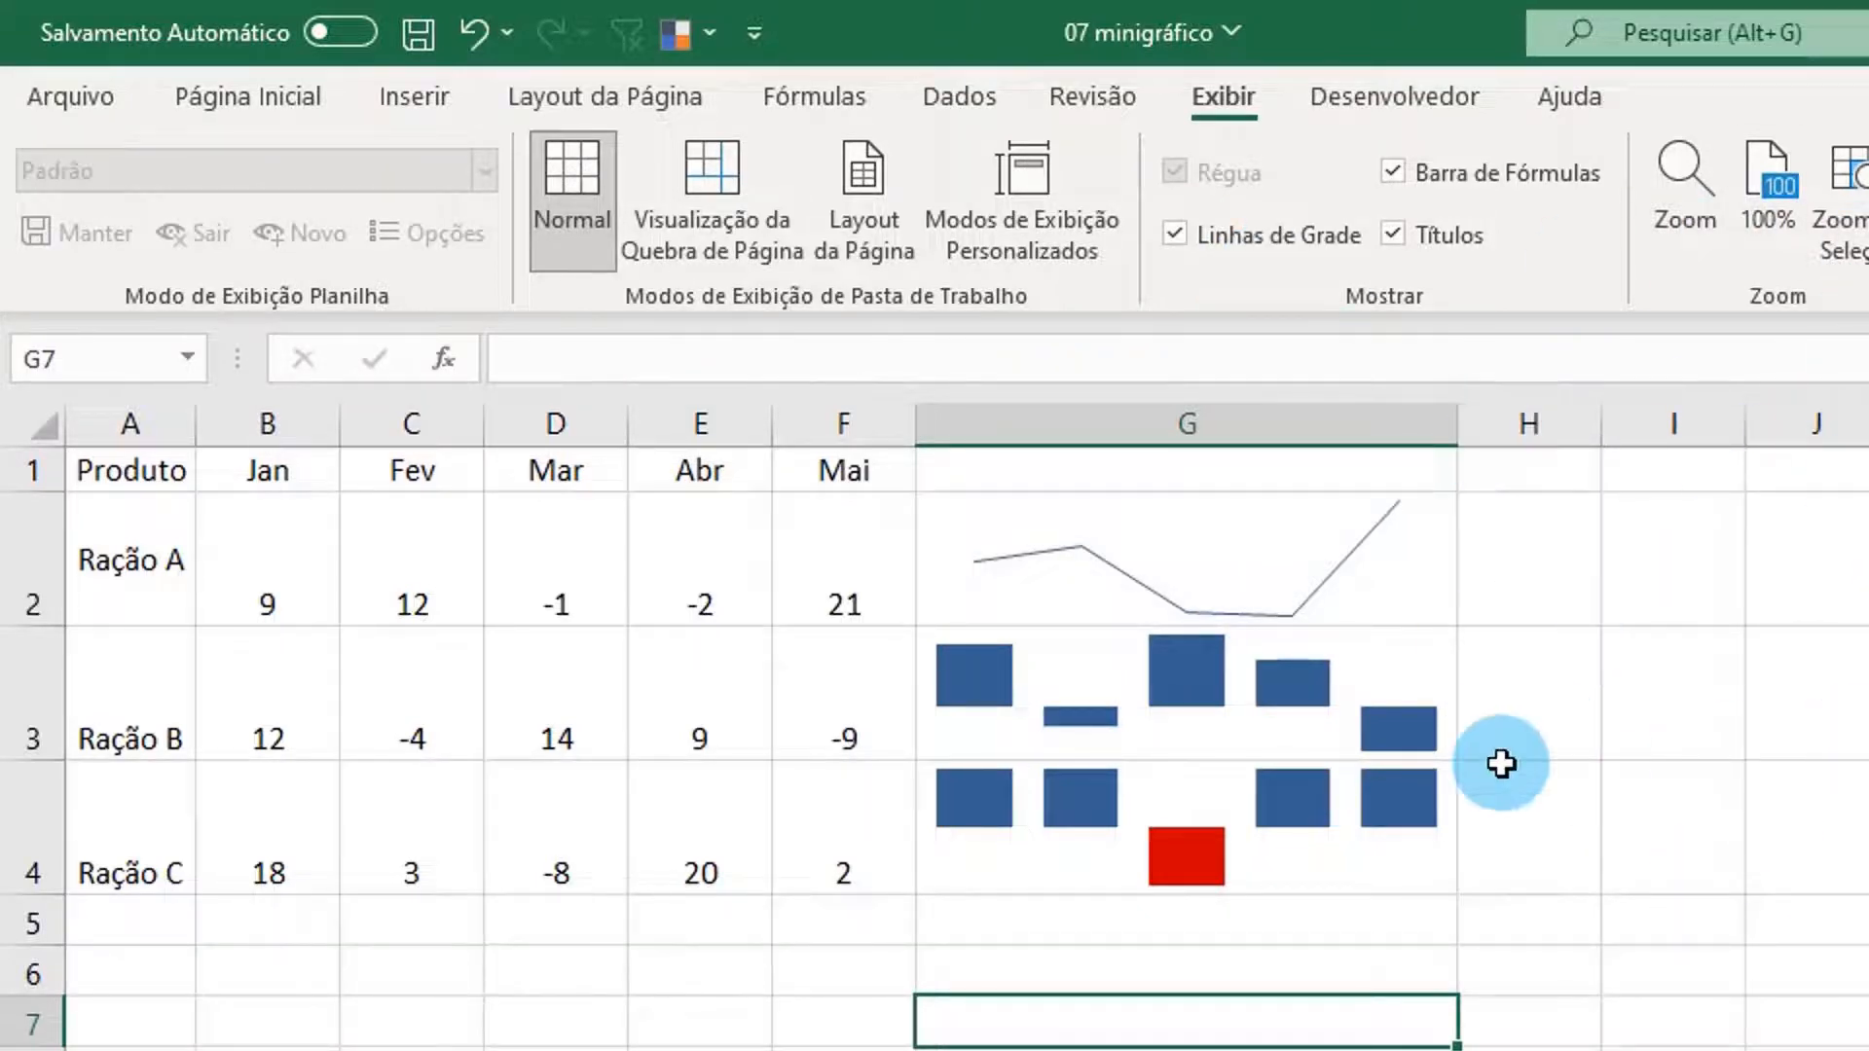
{"action": "left_click", "coordinate": [1167, 234]}
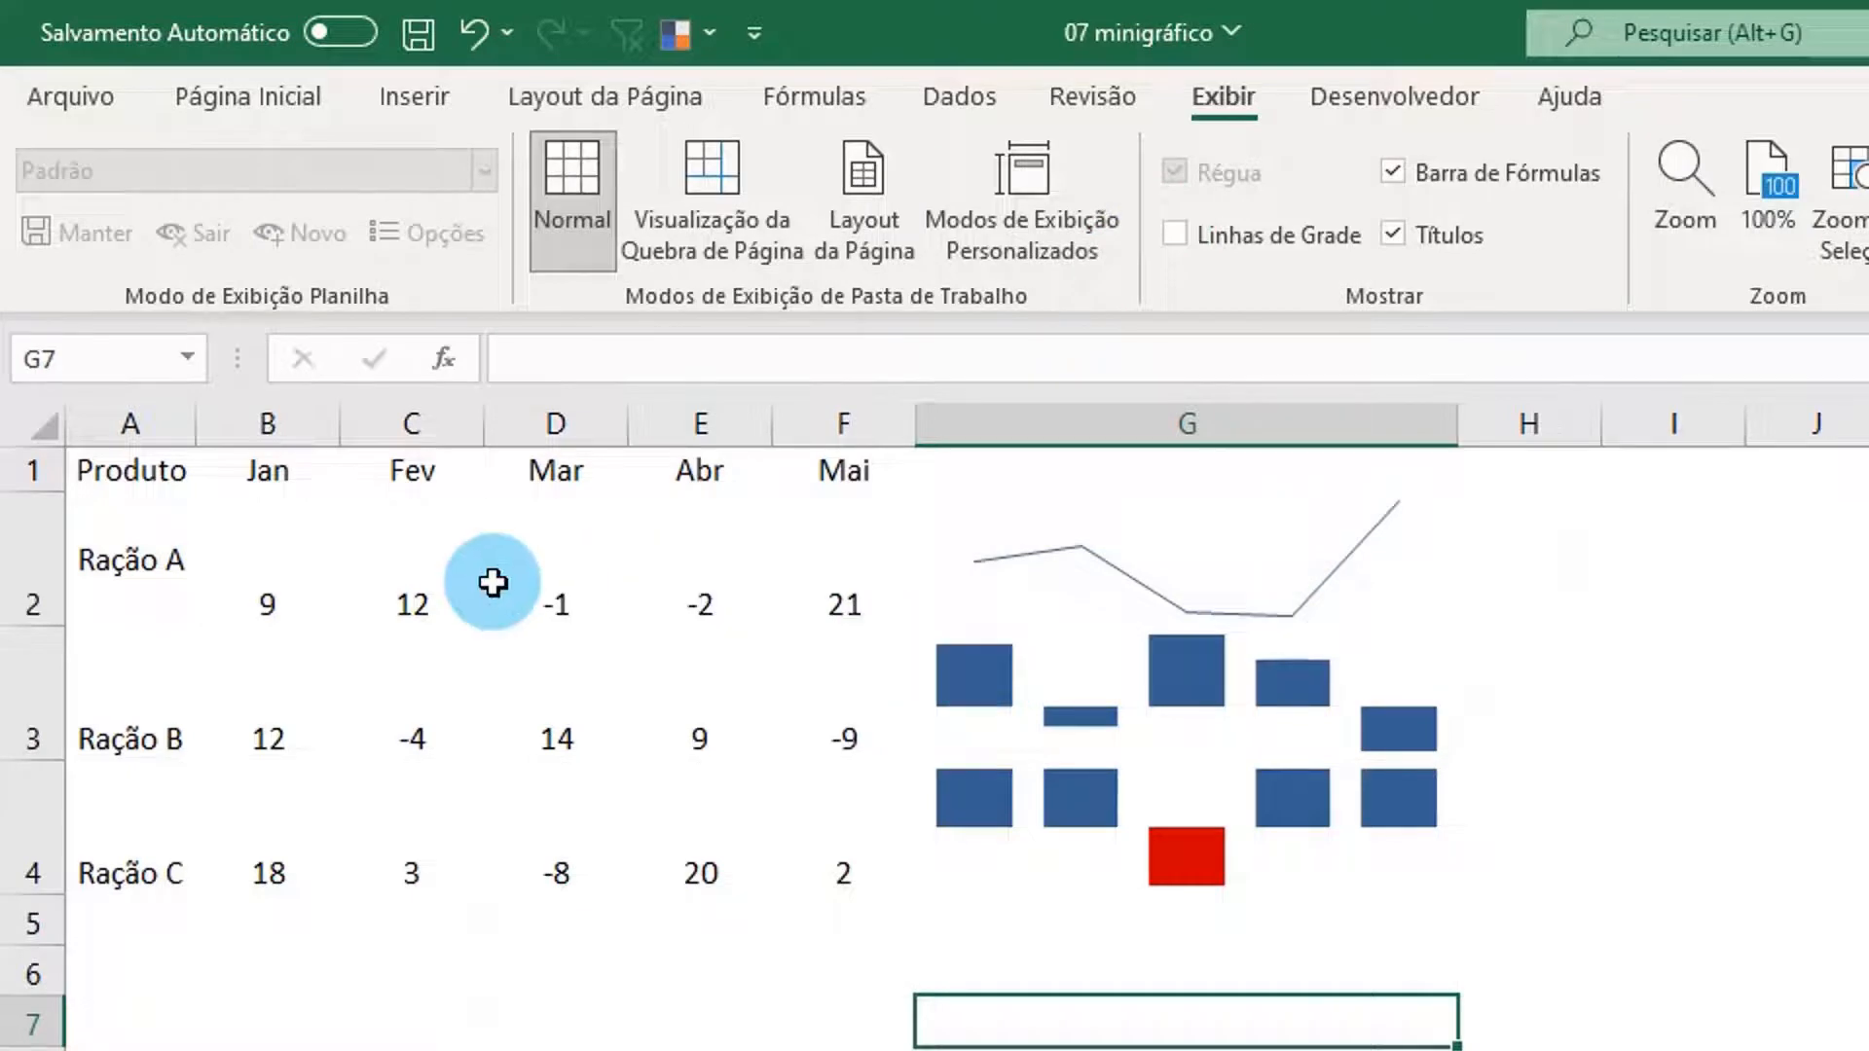
Apply dark blue borders to all cells of the table range A1:G4
{"action": "left_click_drag", "start_coordinate": [126, 470], "coordinate": [1293, 692]}
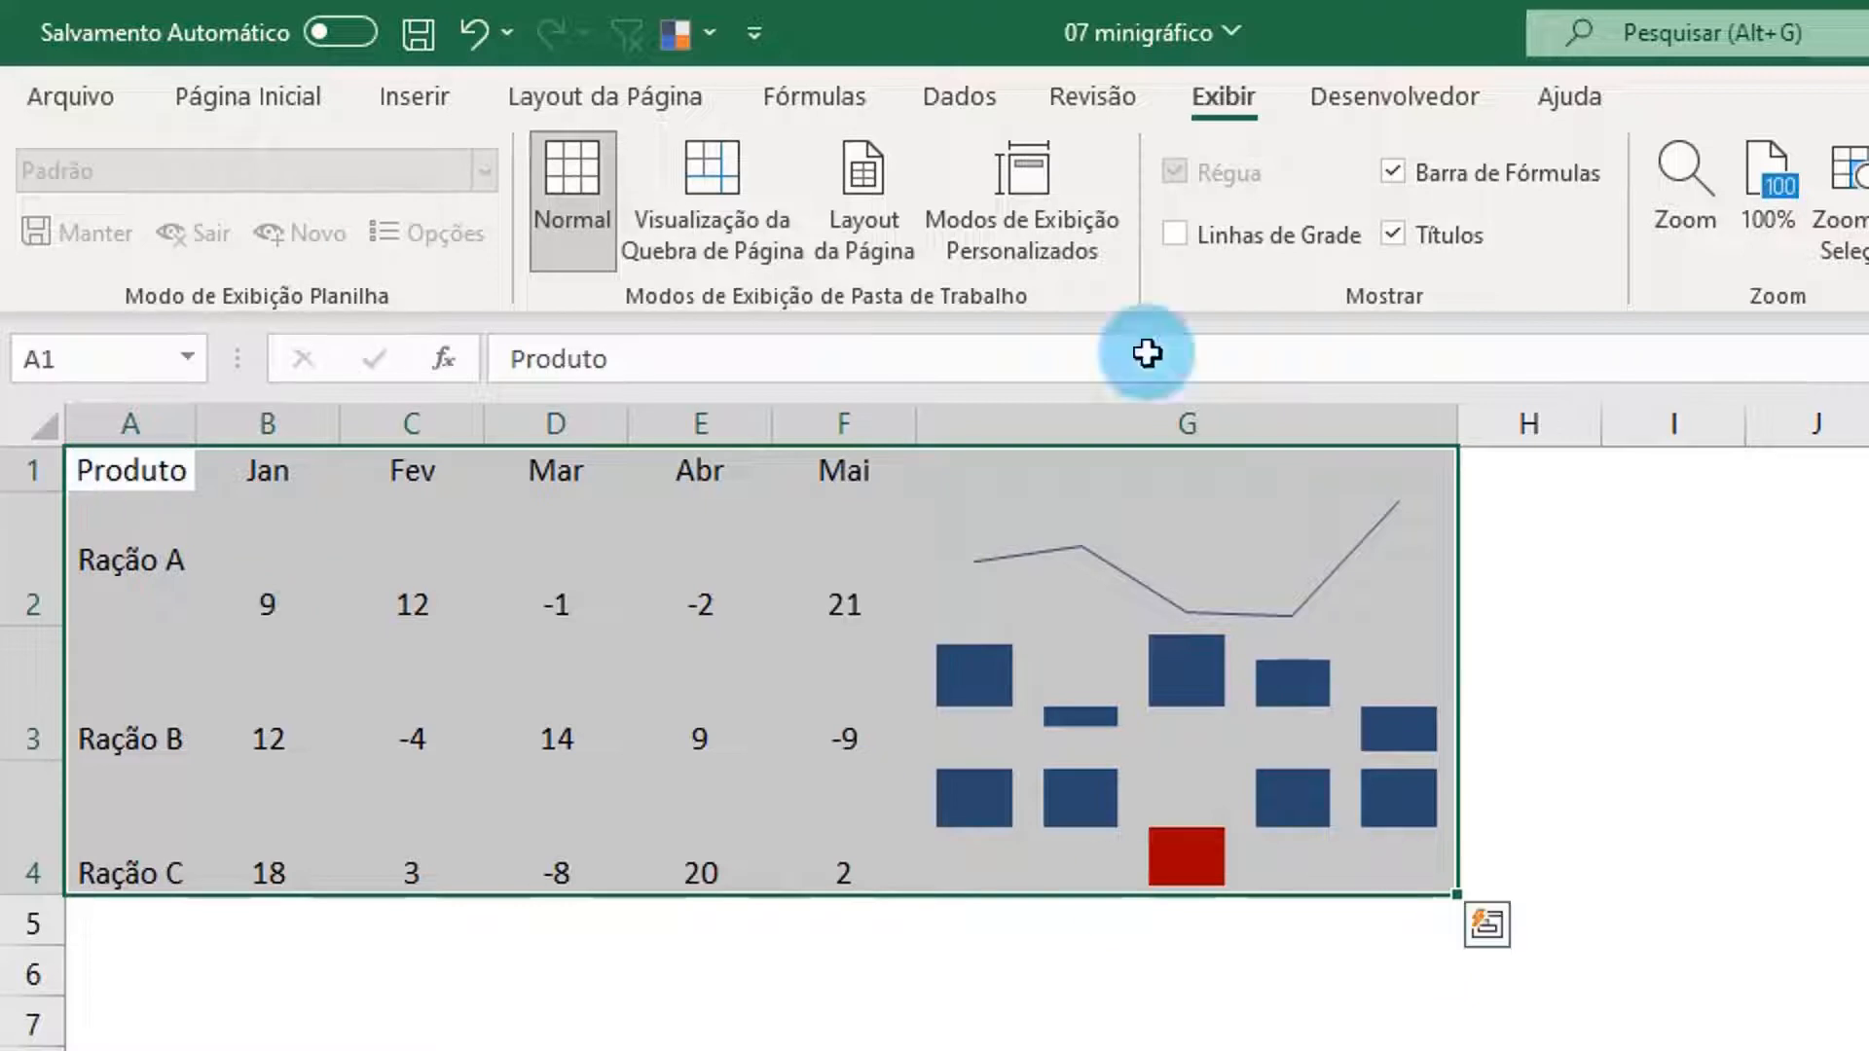
{"action": "left_click", "coordinate": [312, 97]}
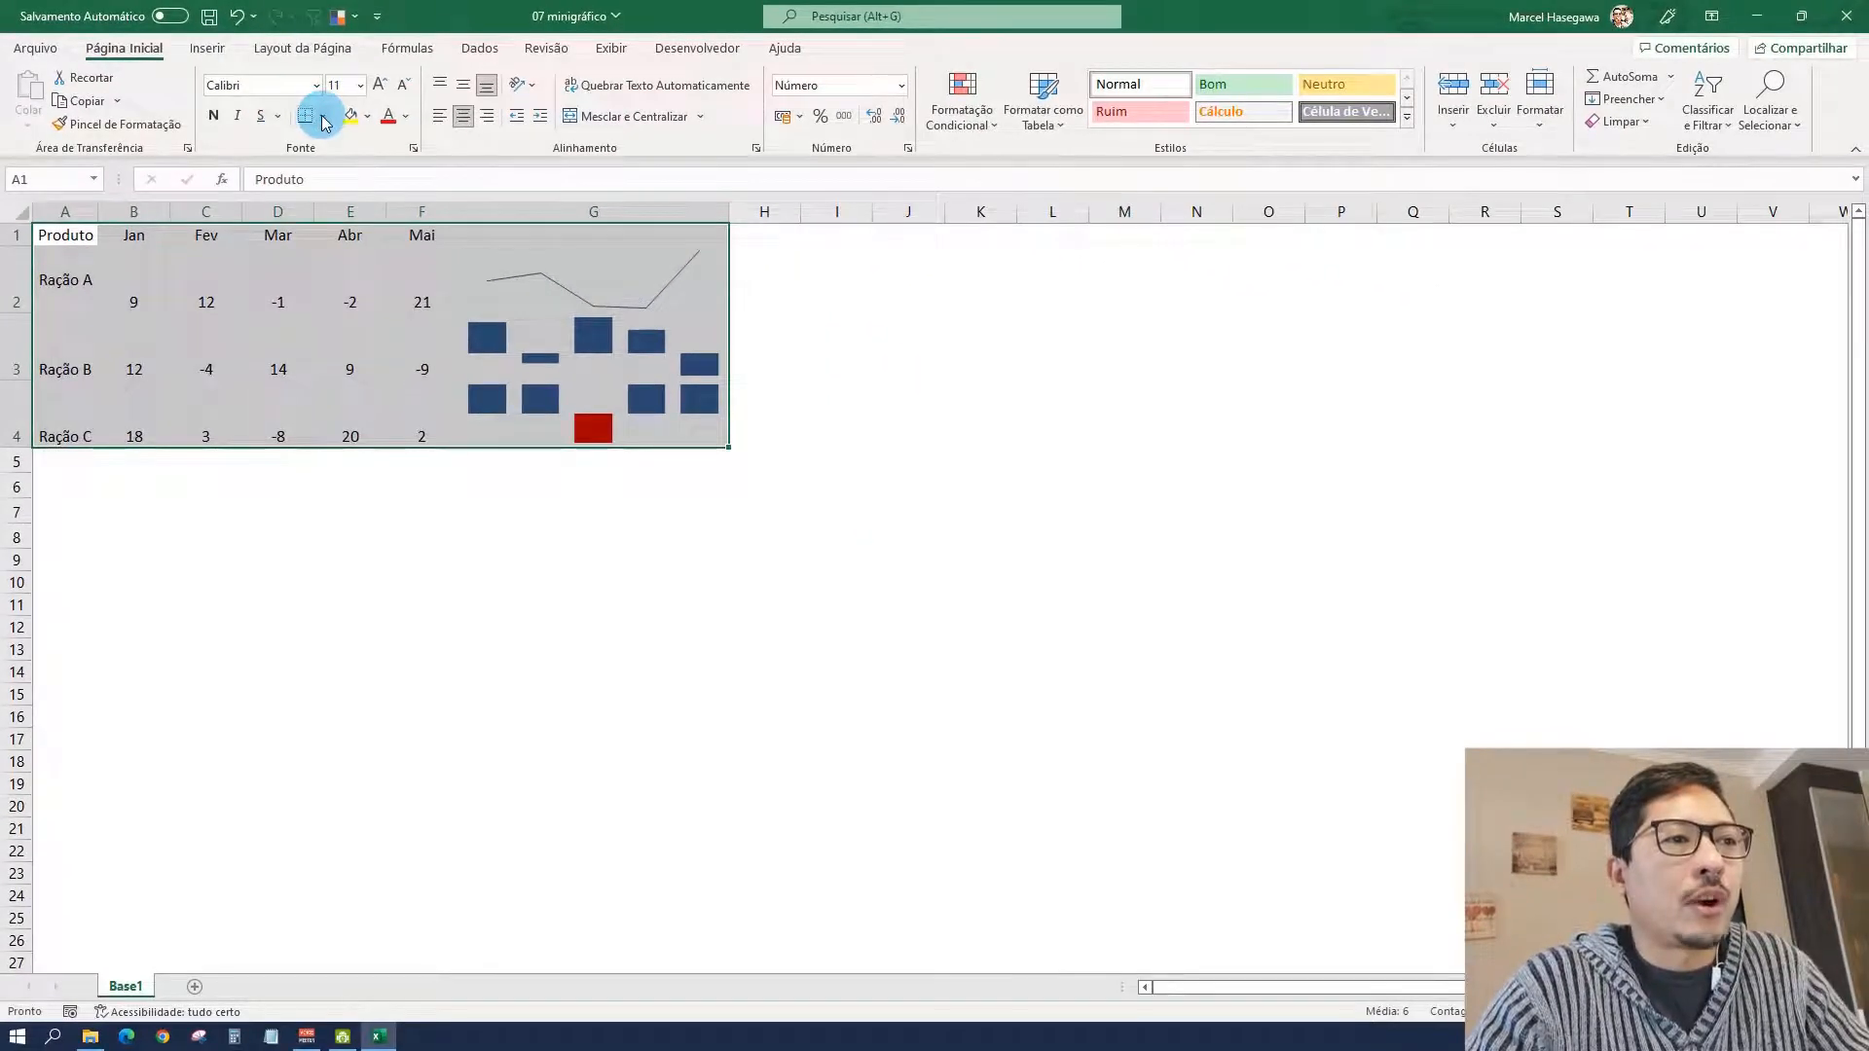
{"action": "left_click", "coordinate": [323, 116]}
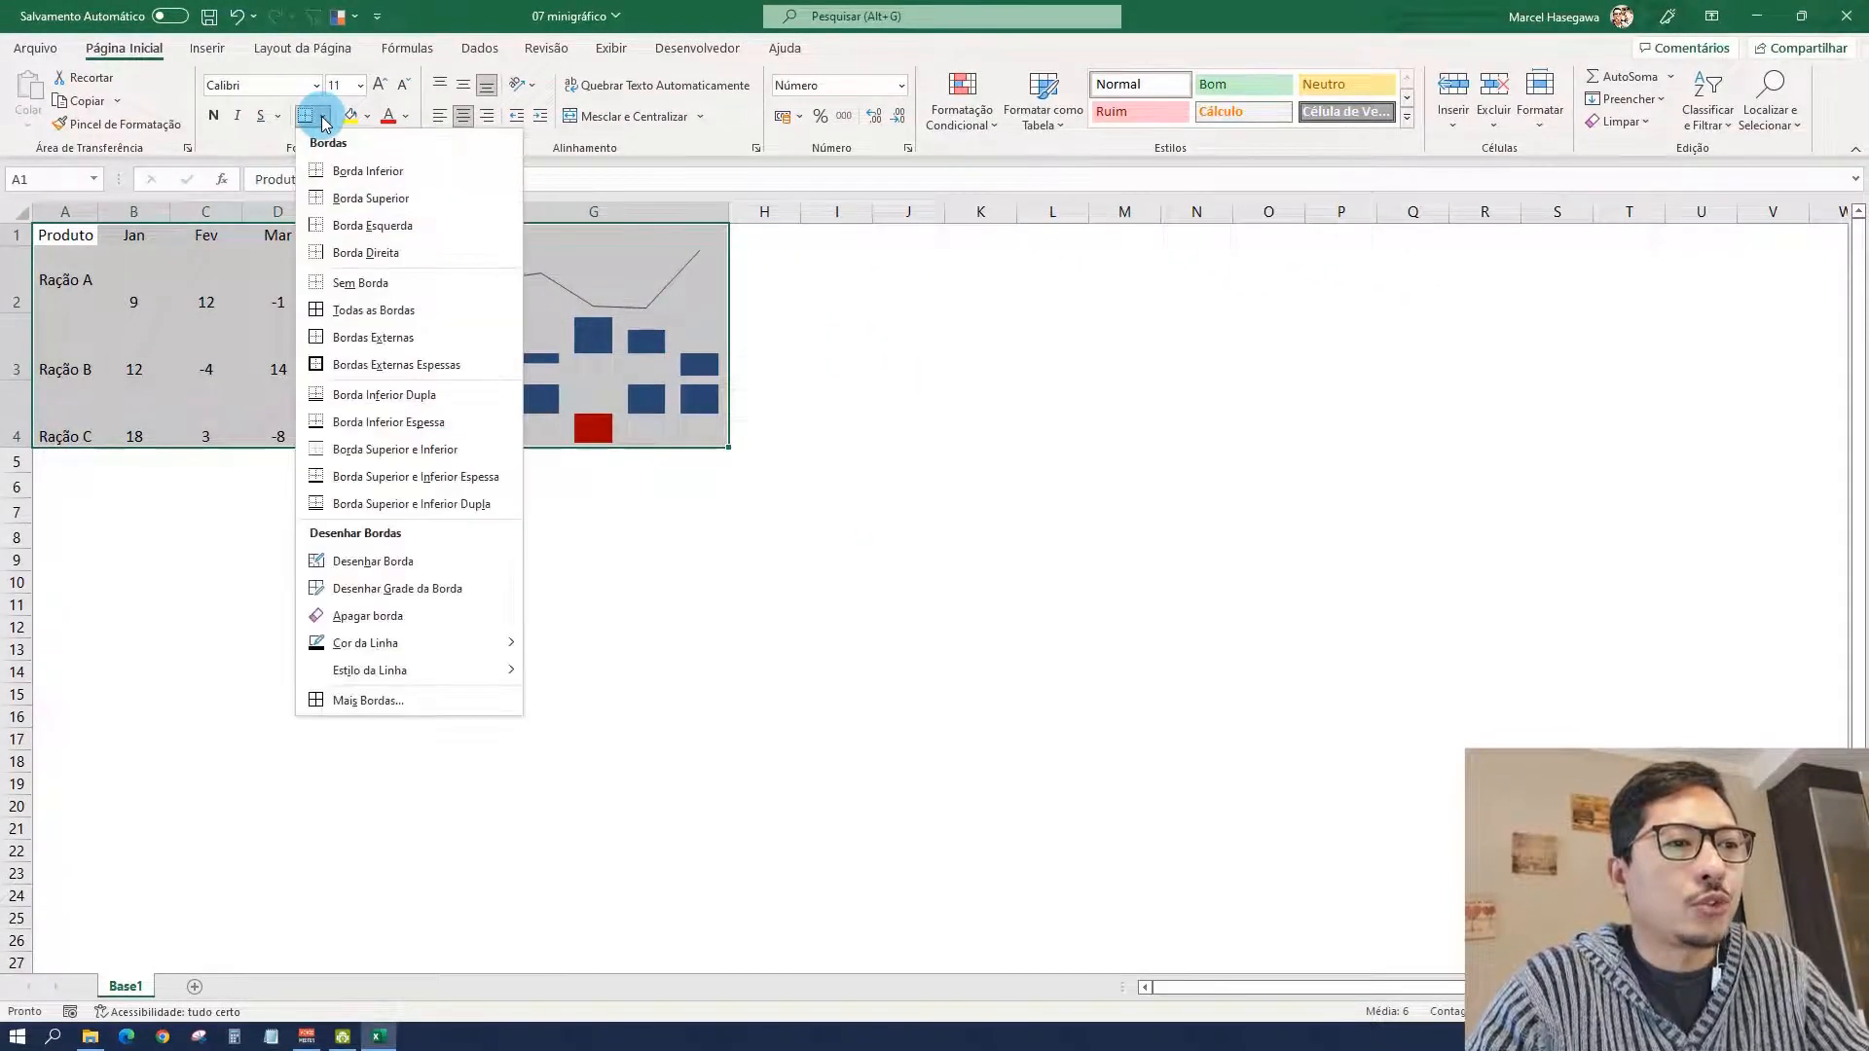
{"action": "mouse_move", "coordinate": [419, 648]}
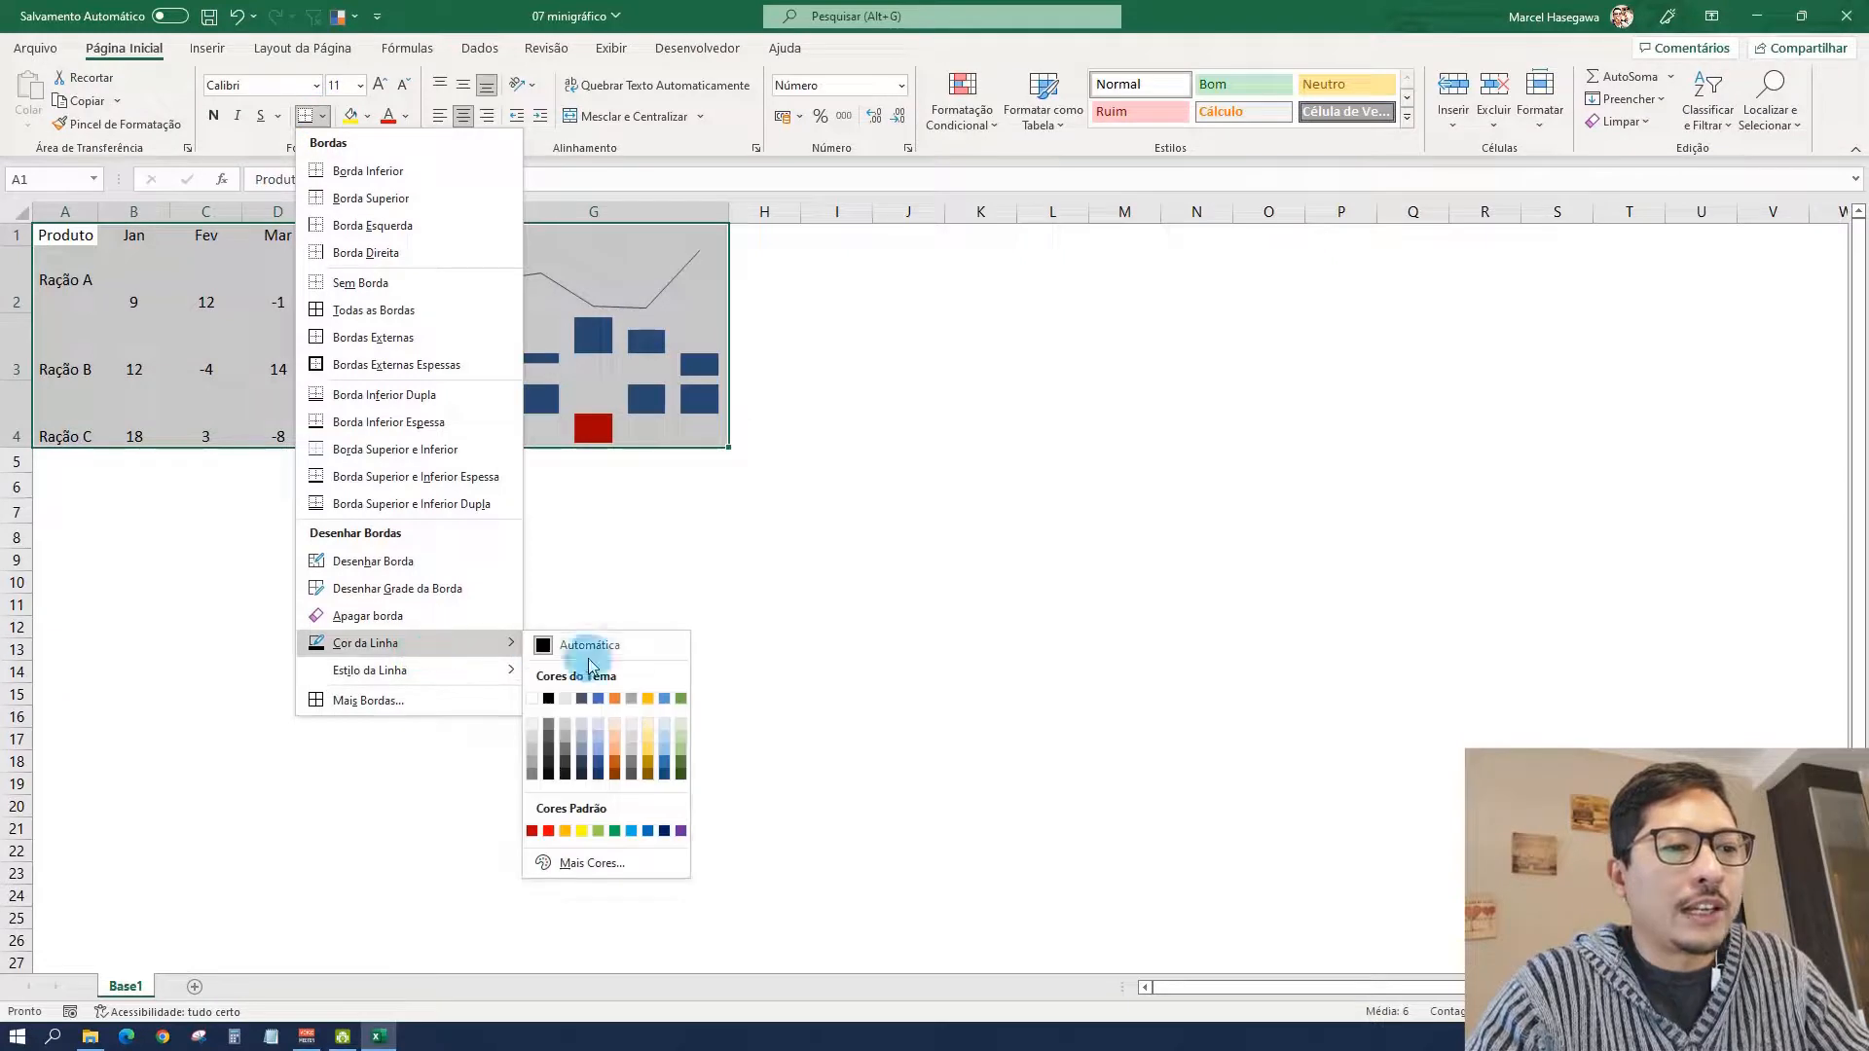
{"action": "left_click", "coordinate": [667, 769]}
{"action": "left_click", "coordinate": [324, 117]}
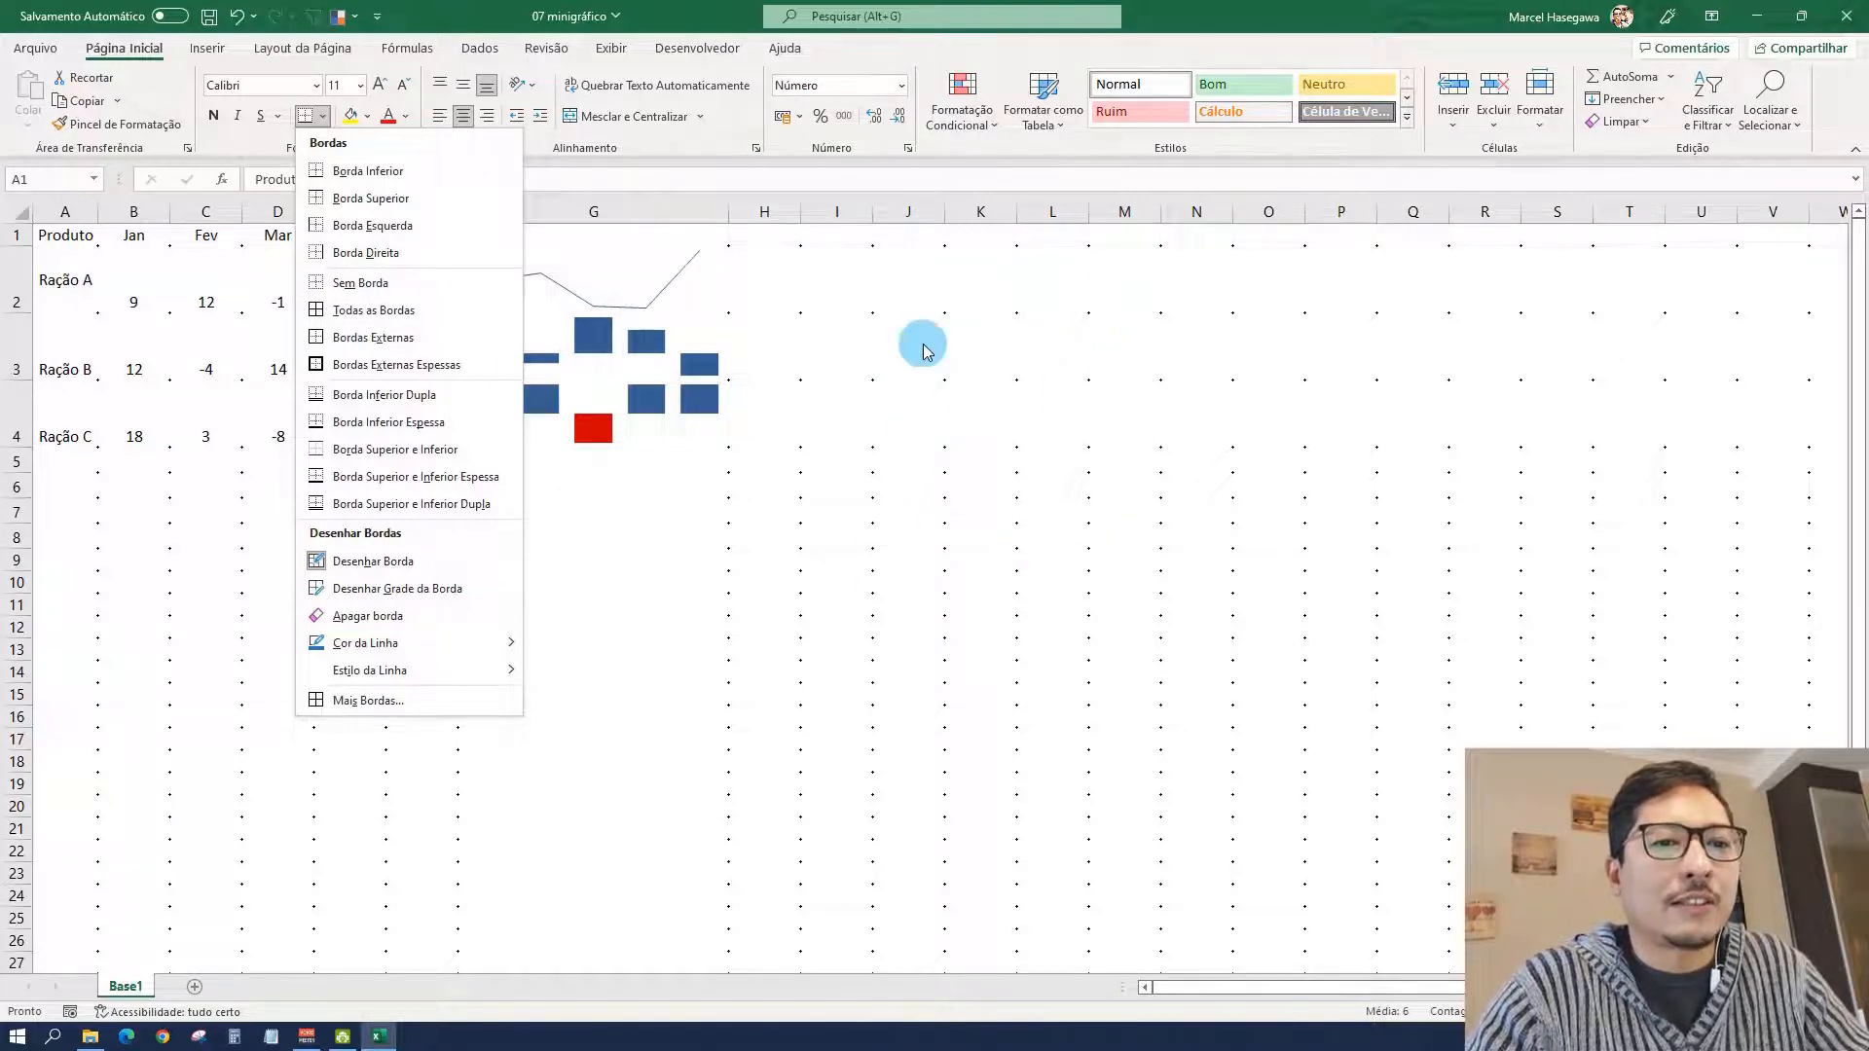
{"action": "left_click", "coordinate": [385, 312]}
{"action": "left_click", "coordinate": [392, 520]}
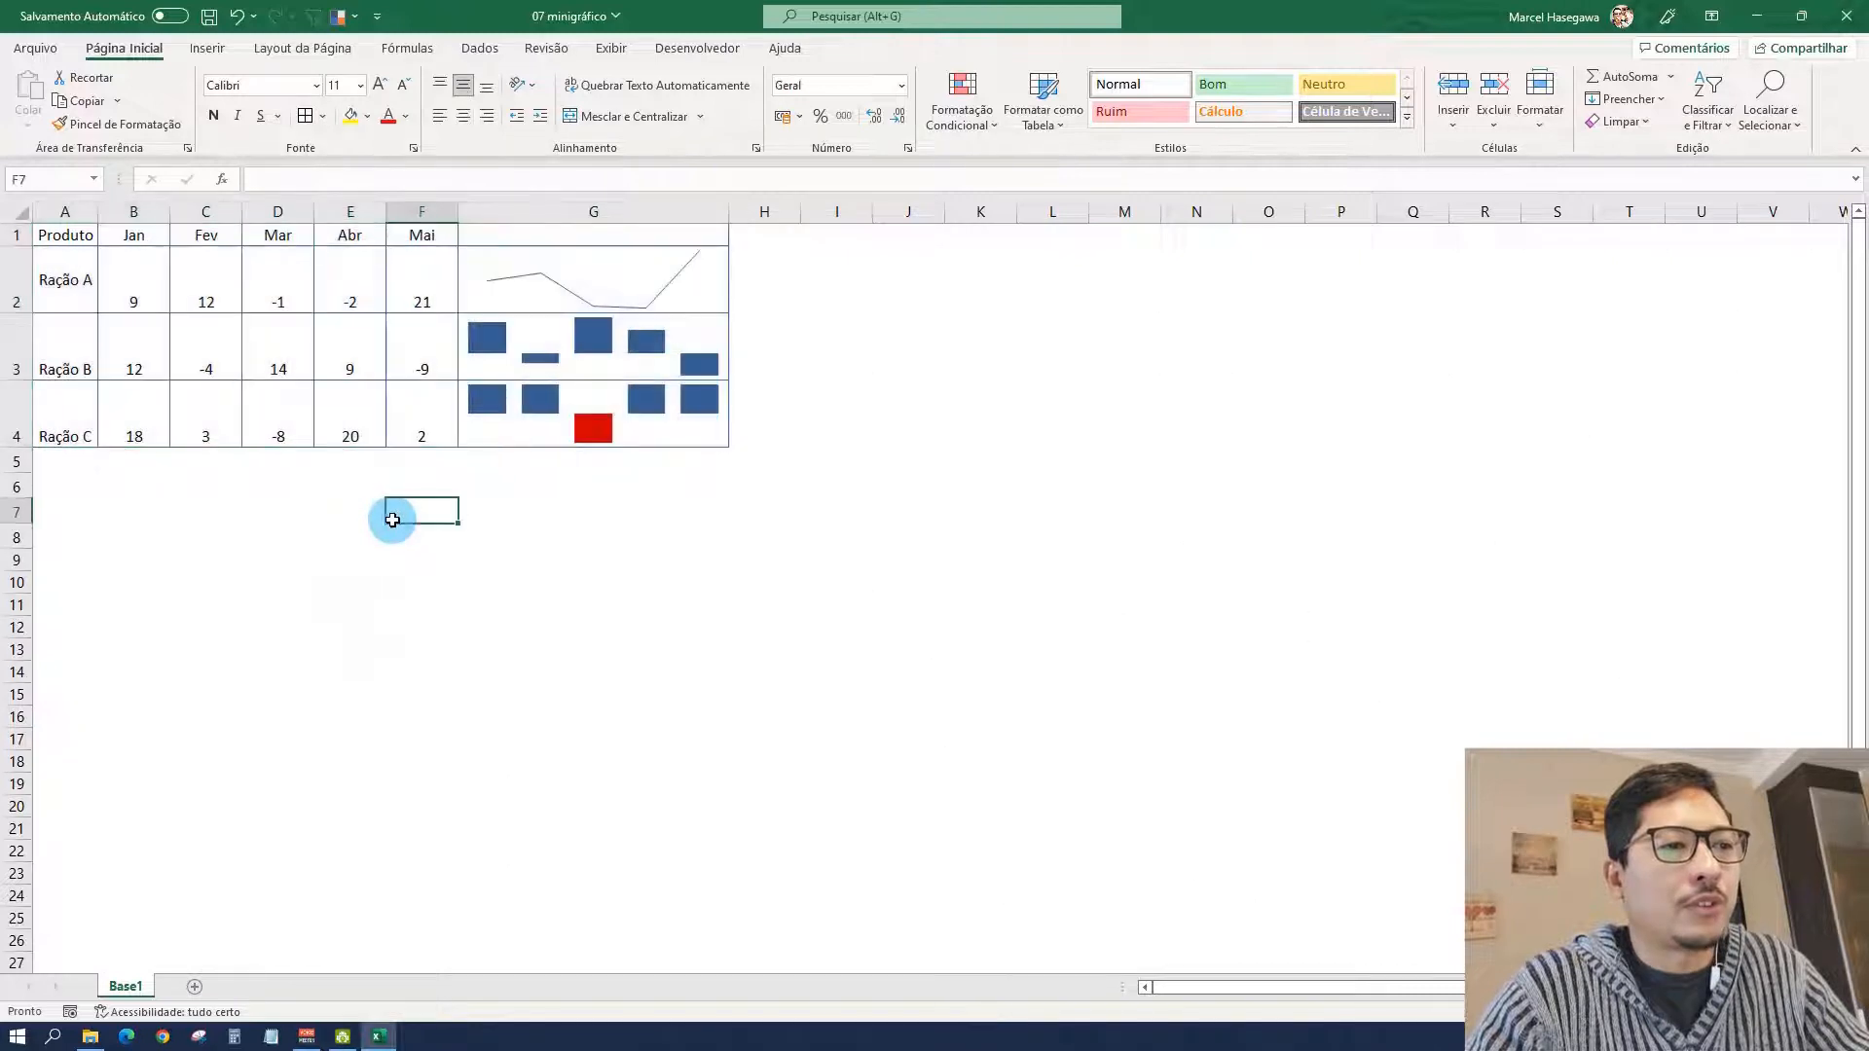
Insert a blank column before the Produto column
{"action": "left_click", "coordinate": [61, 211]}
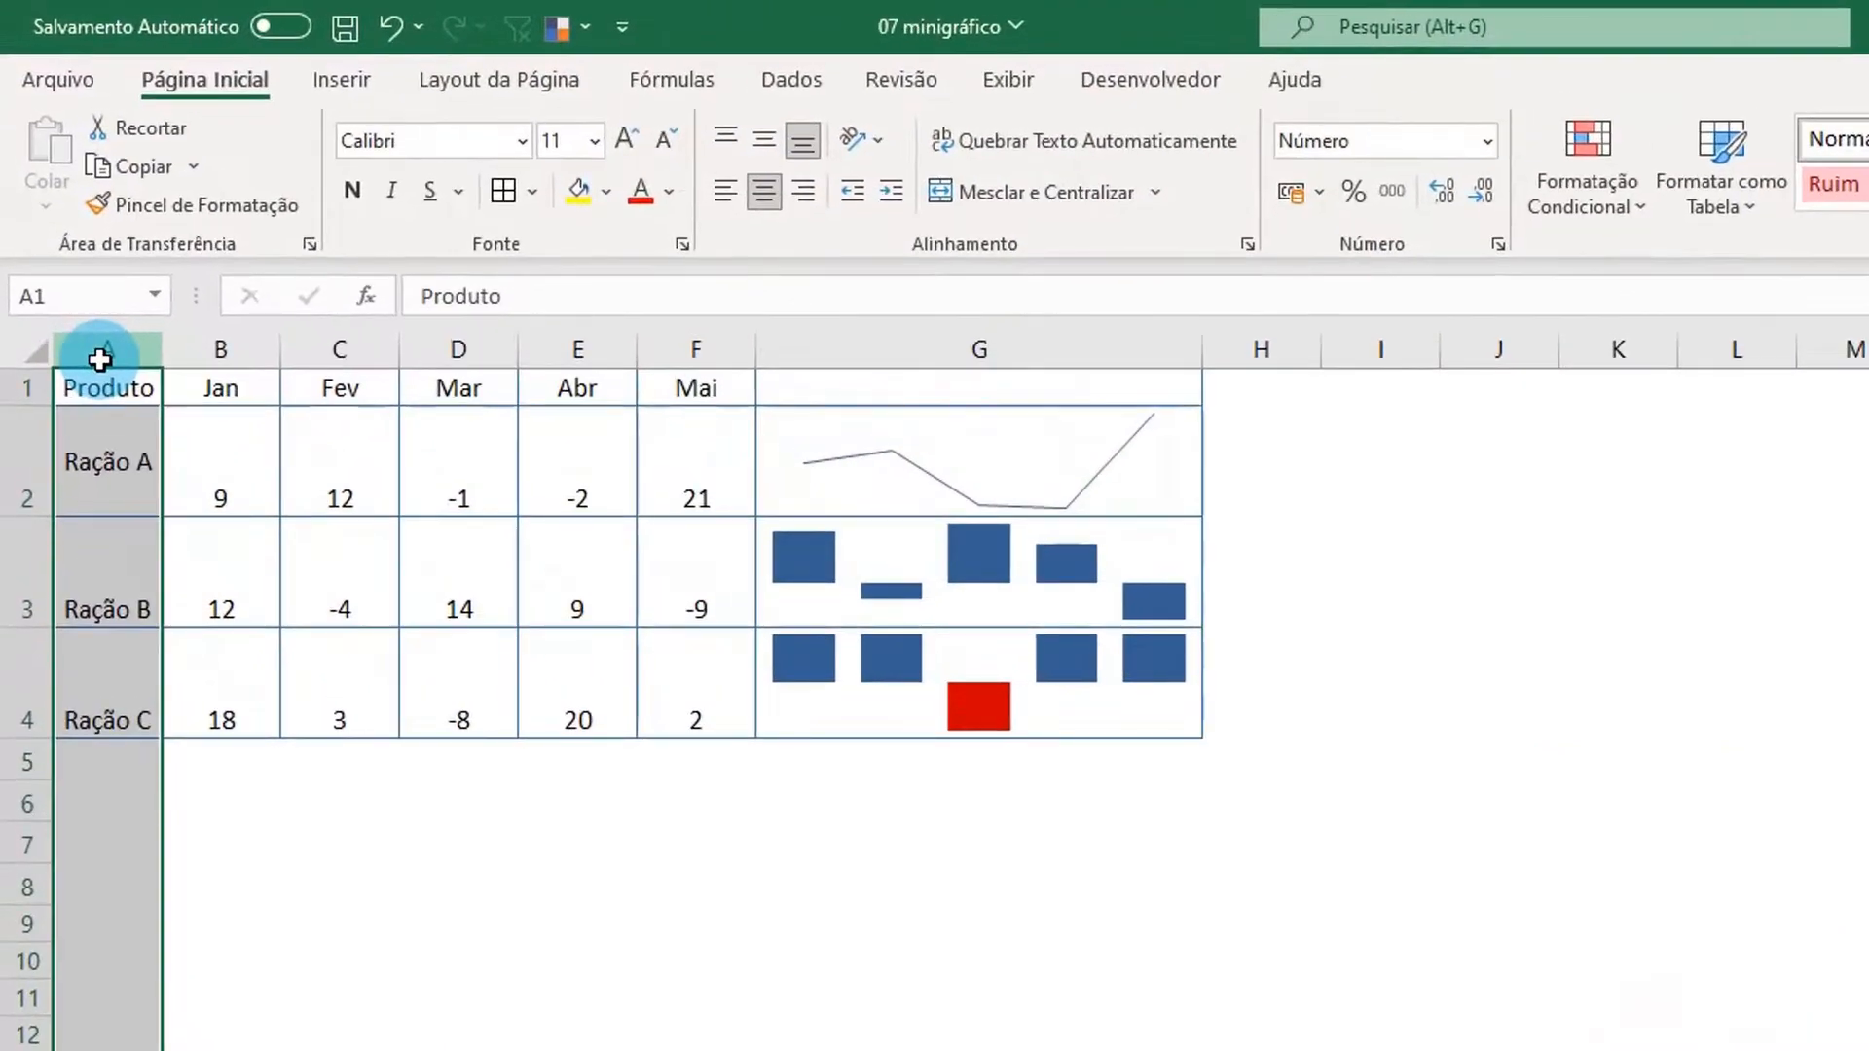
{"action": "right_click", "coordinate": [100, 353]}
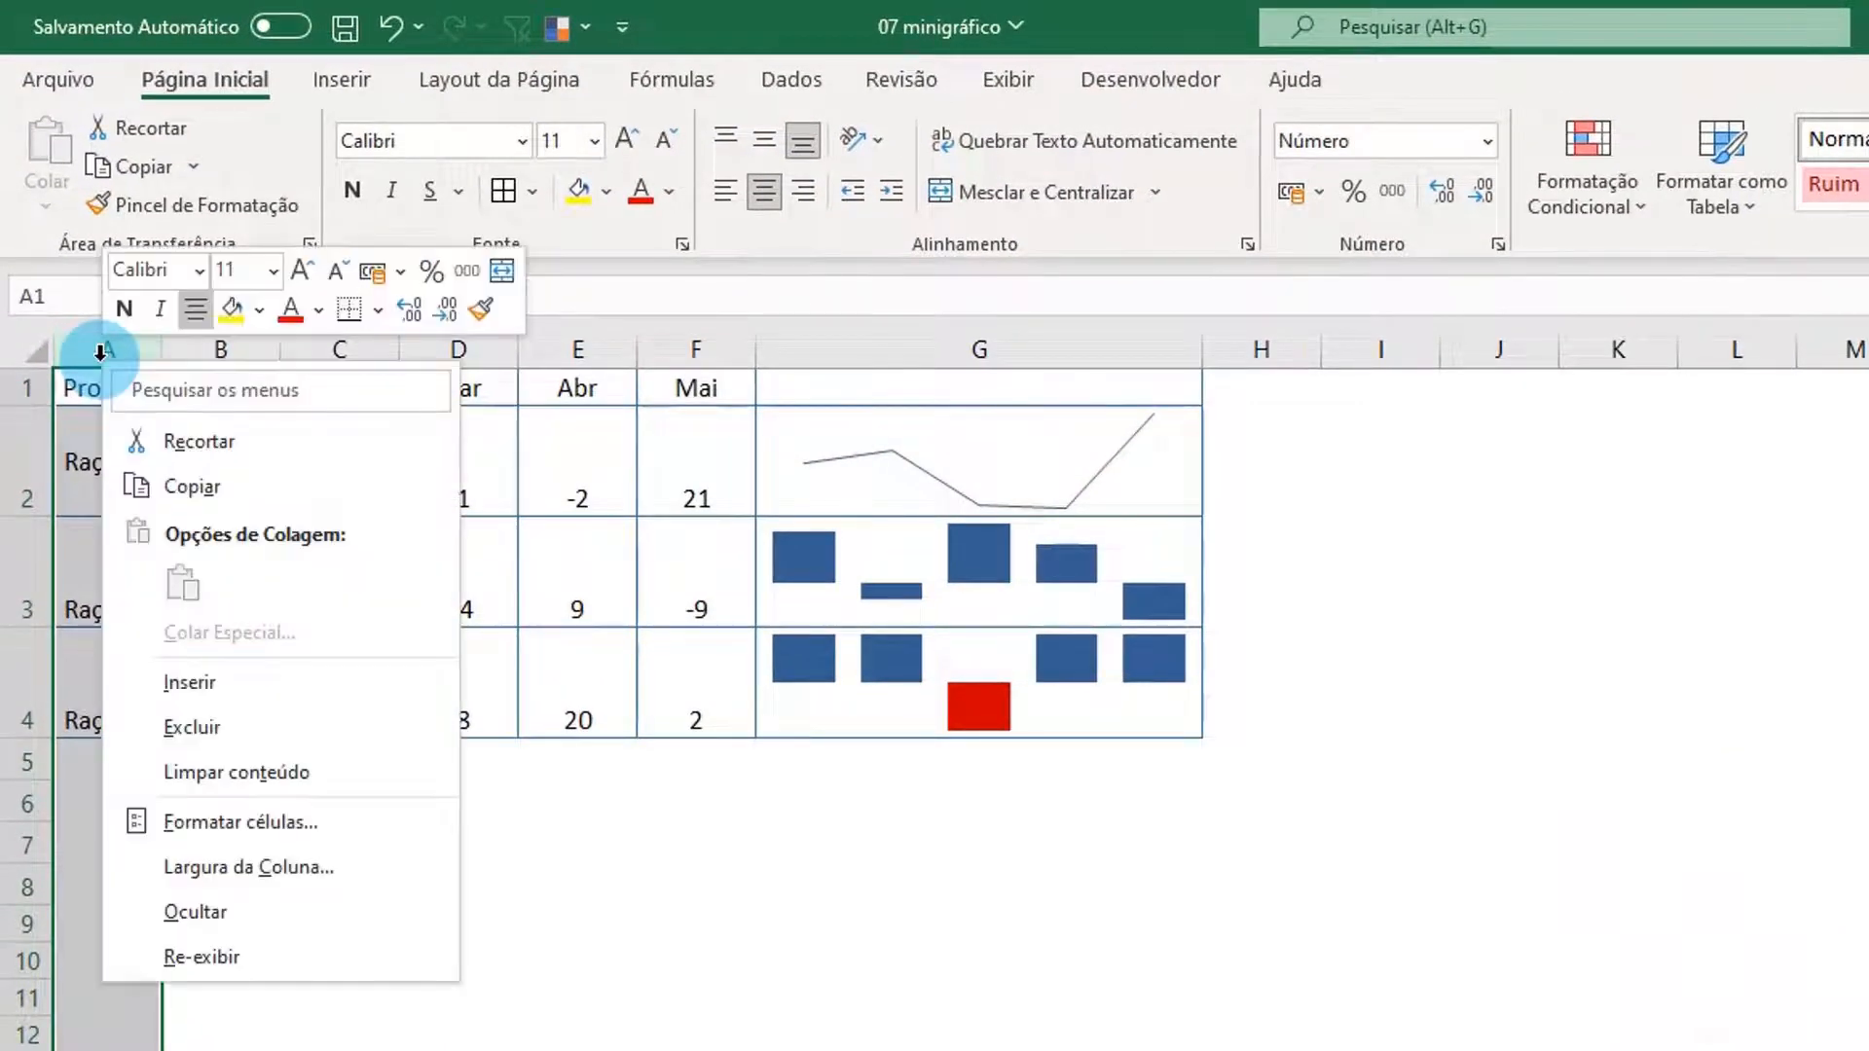
{"action": "left_click", "coordinate": [276, 676]}
Insert three blank rows above the table's header row
{"action": "left_click", "coordinate": [19, 389]}
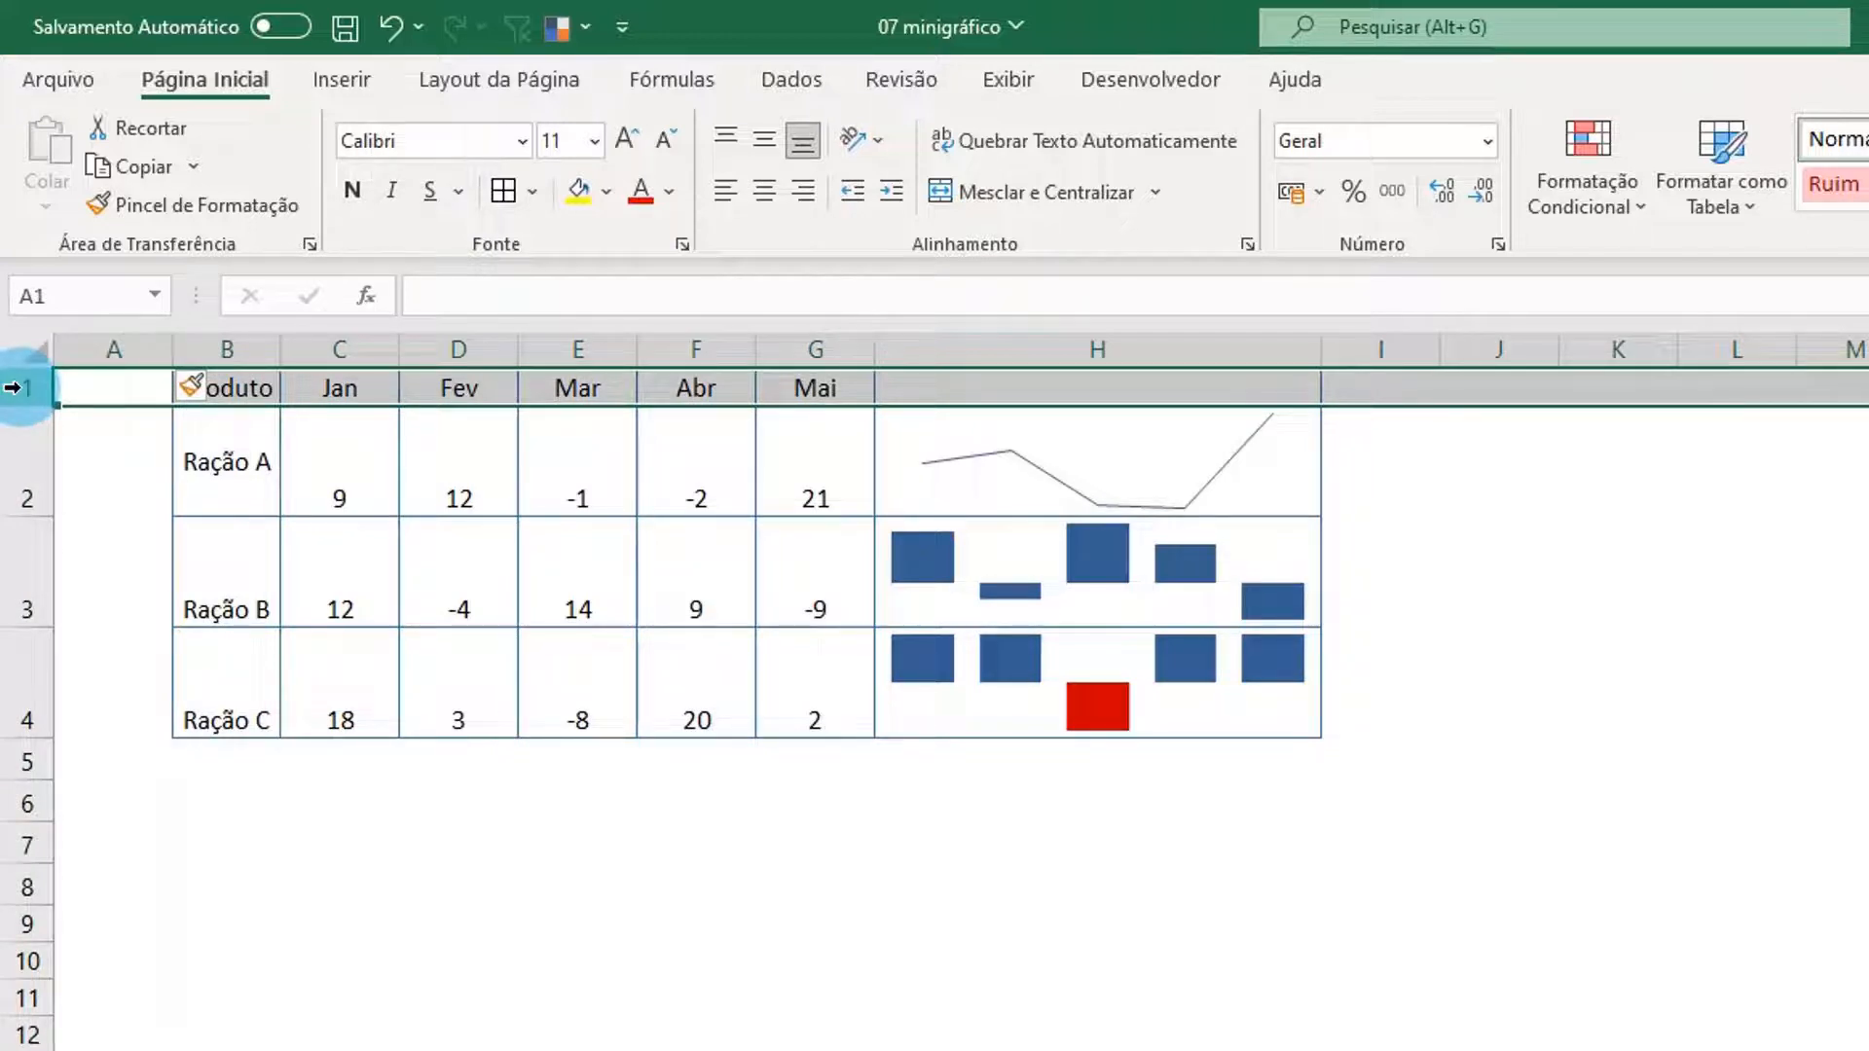
{"action": "right_click", "coordinate": [13, 388]}
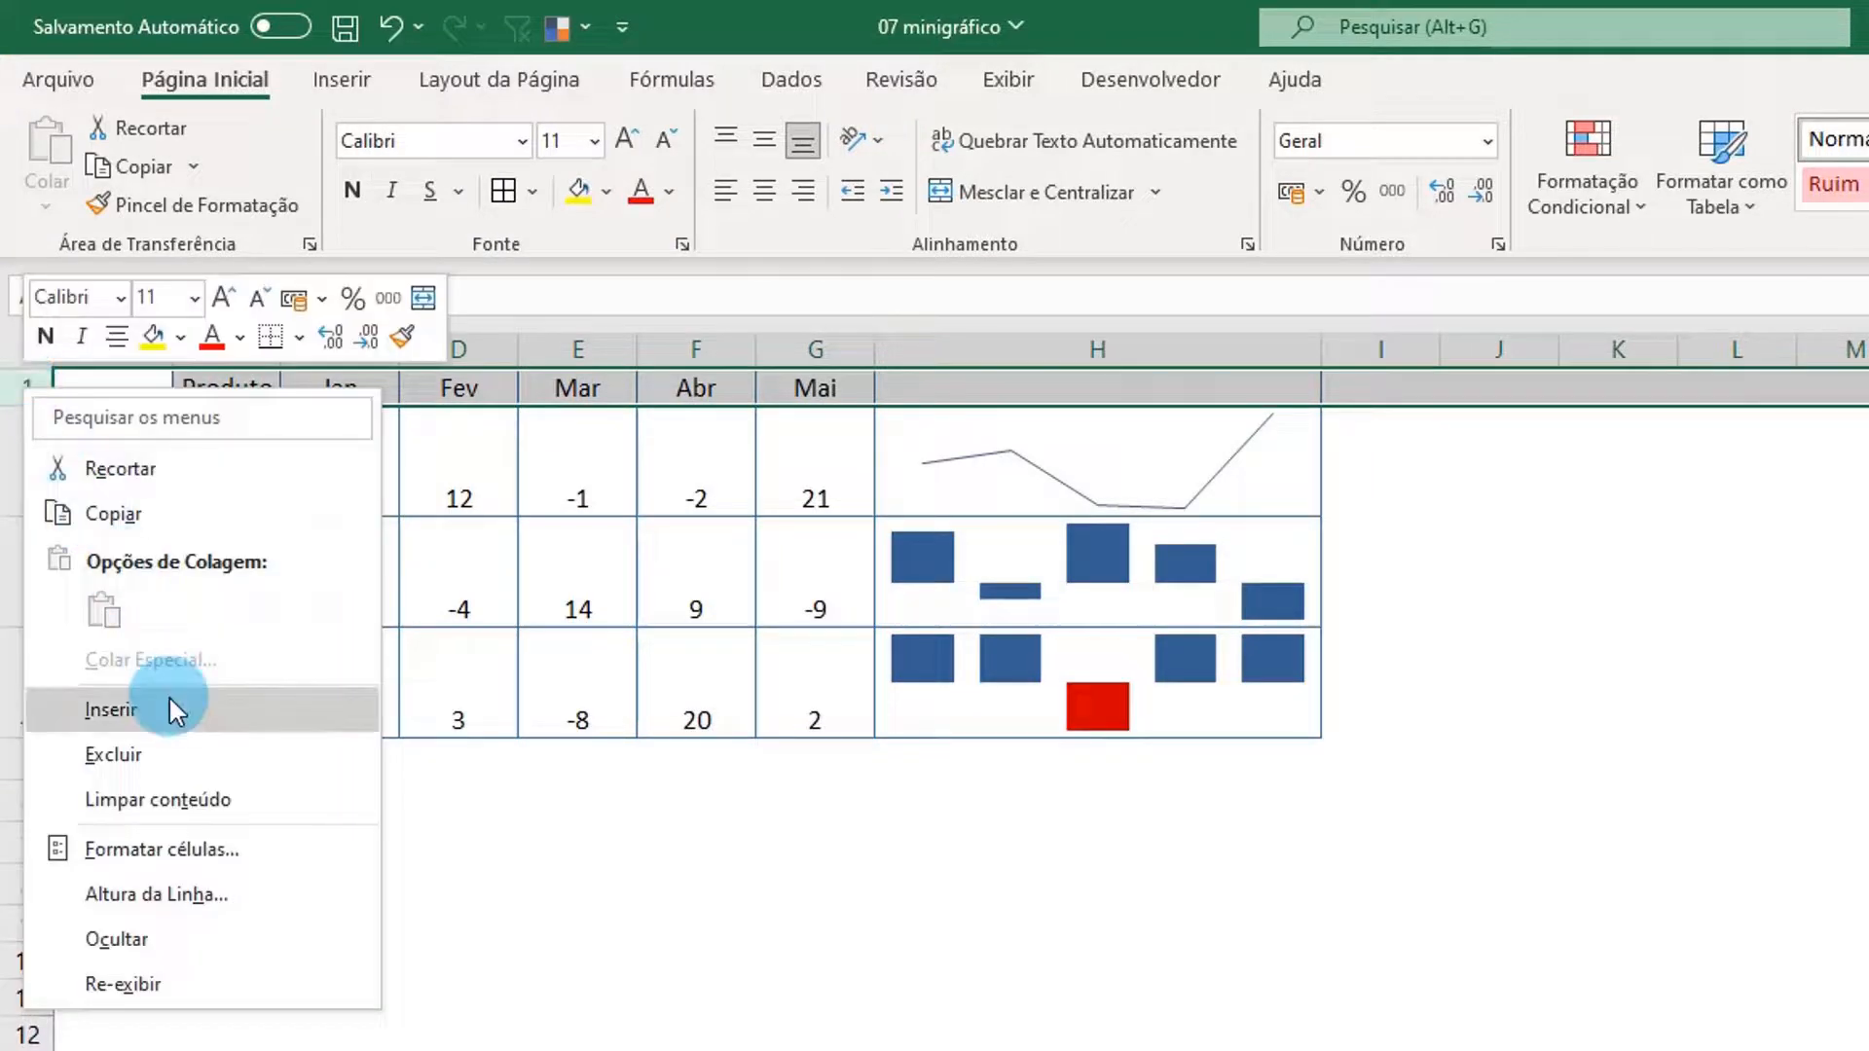
{"action": "left_click", "coordinate": [167, 695]}
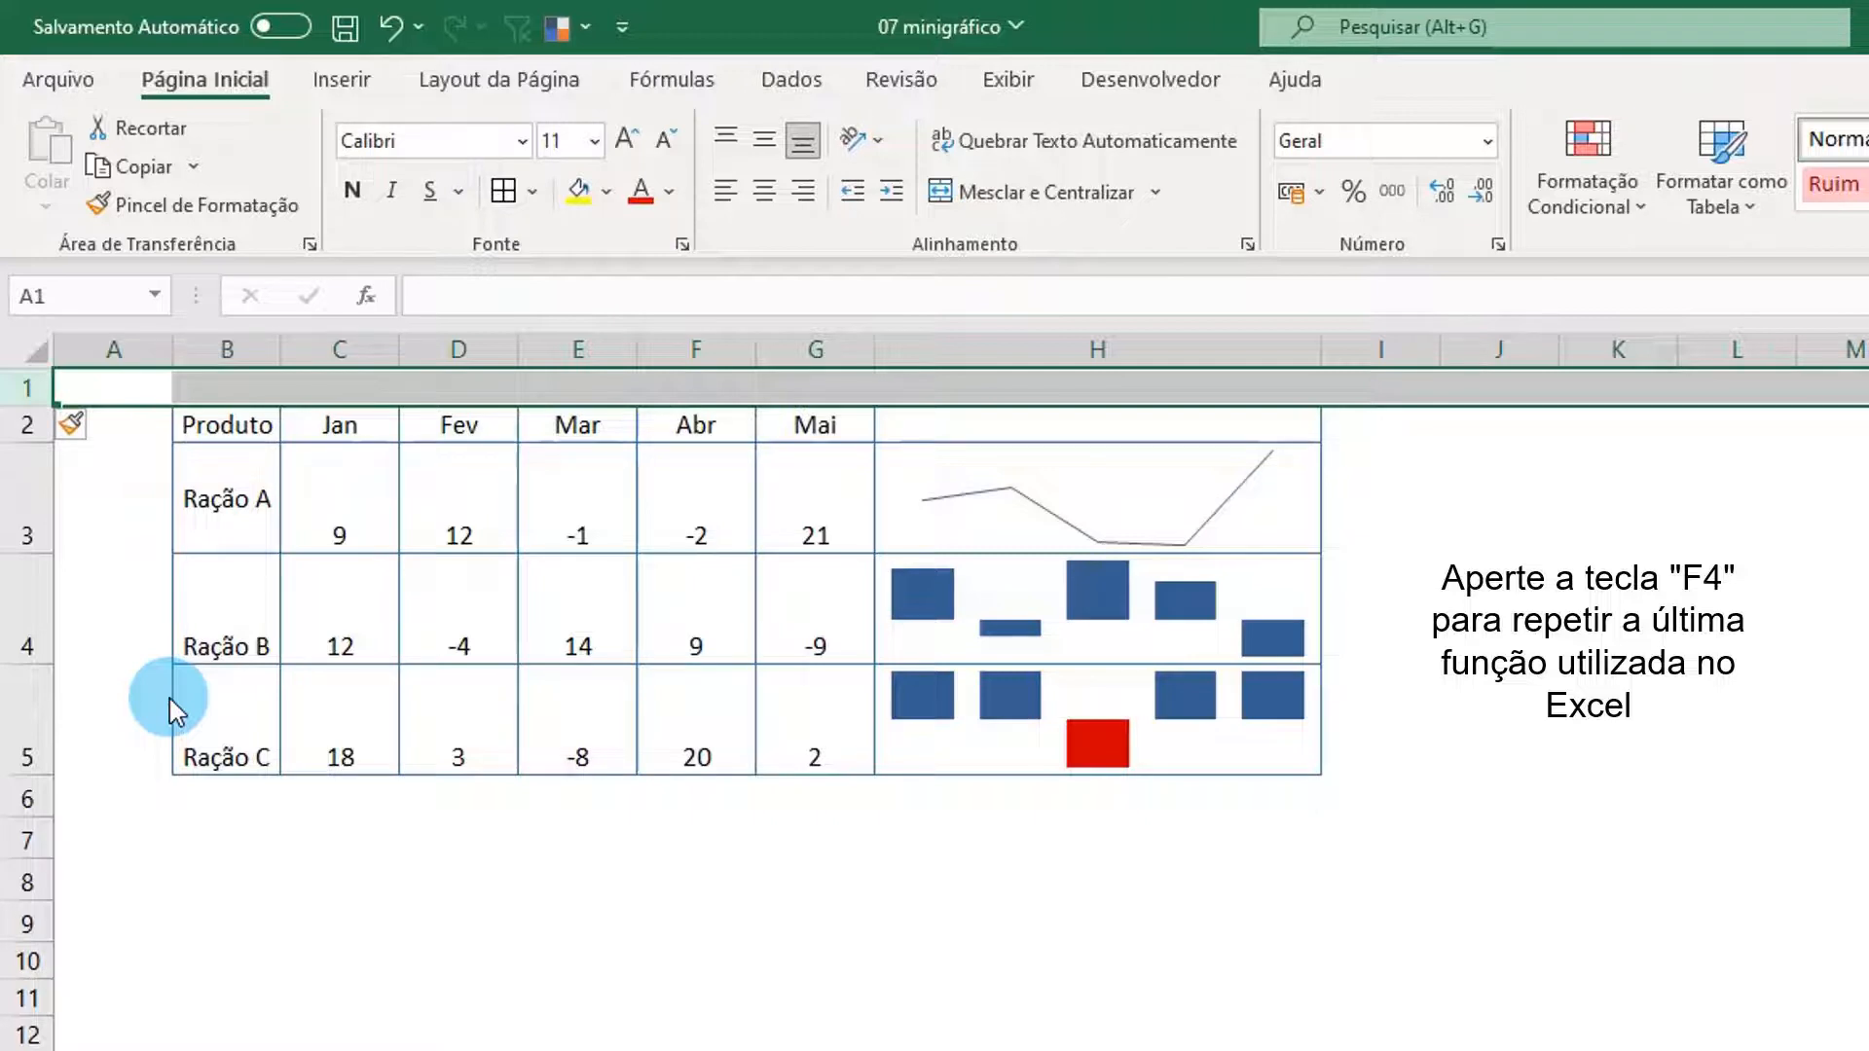
{"action": "key", "text": "F4"}
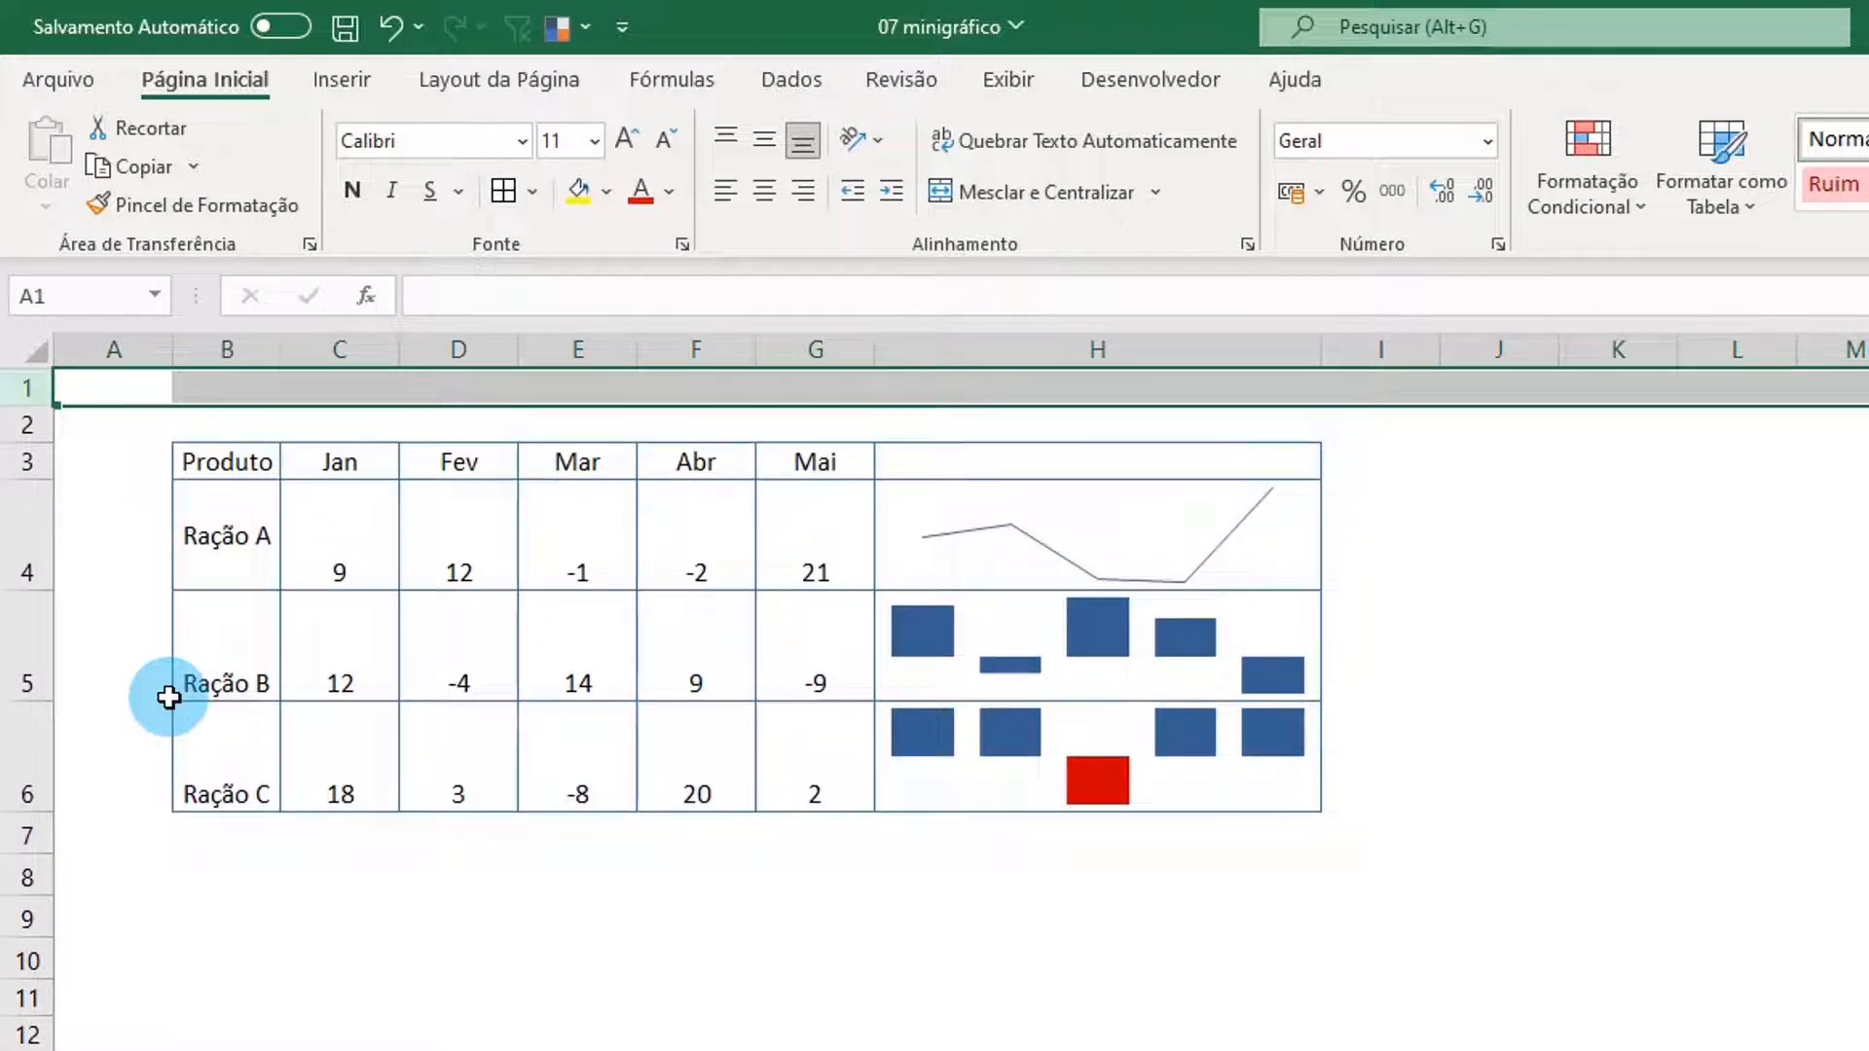
{"action": "key", "text": "F4"}
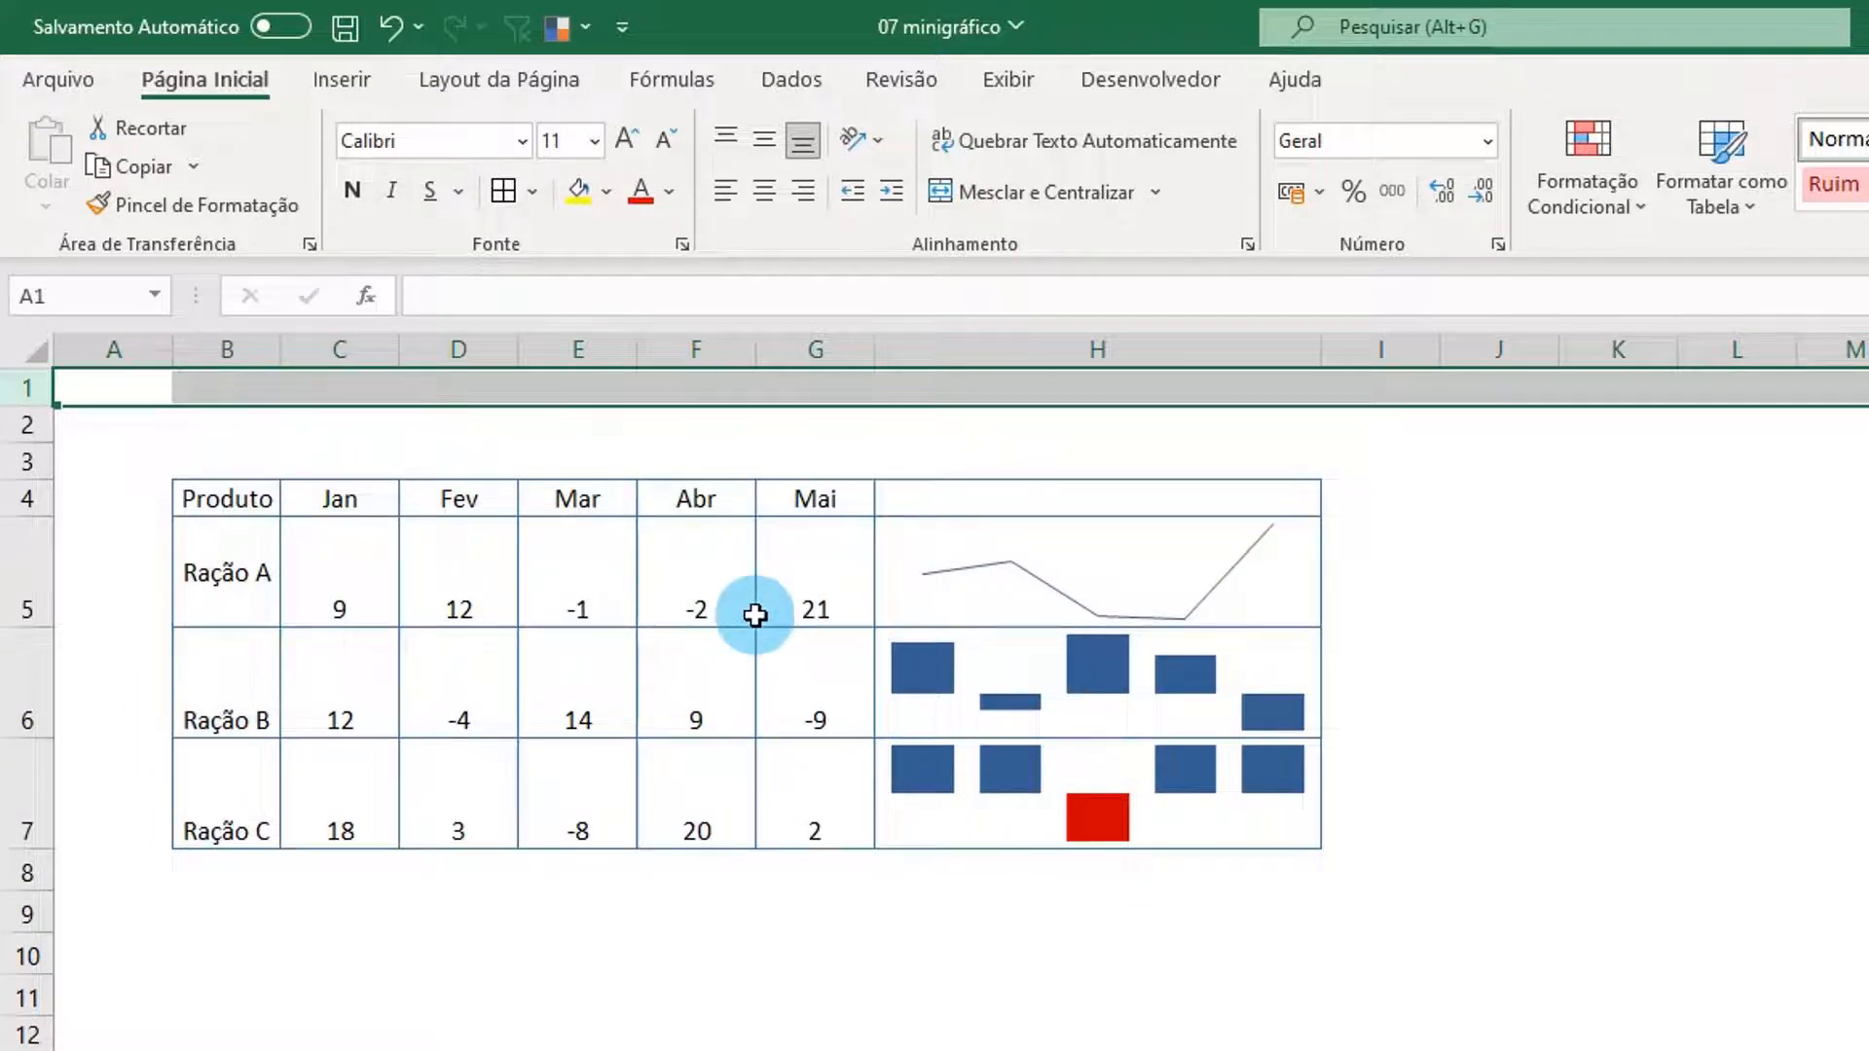
Fill the table's header row B4:H4 with dark blue and set its font colour to white
{"action": "left_click_drag", "start_coordinate": [233, 494], "coordinate": [993, 502]}
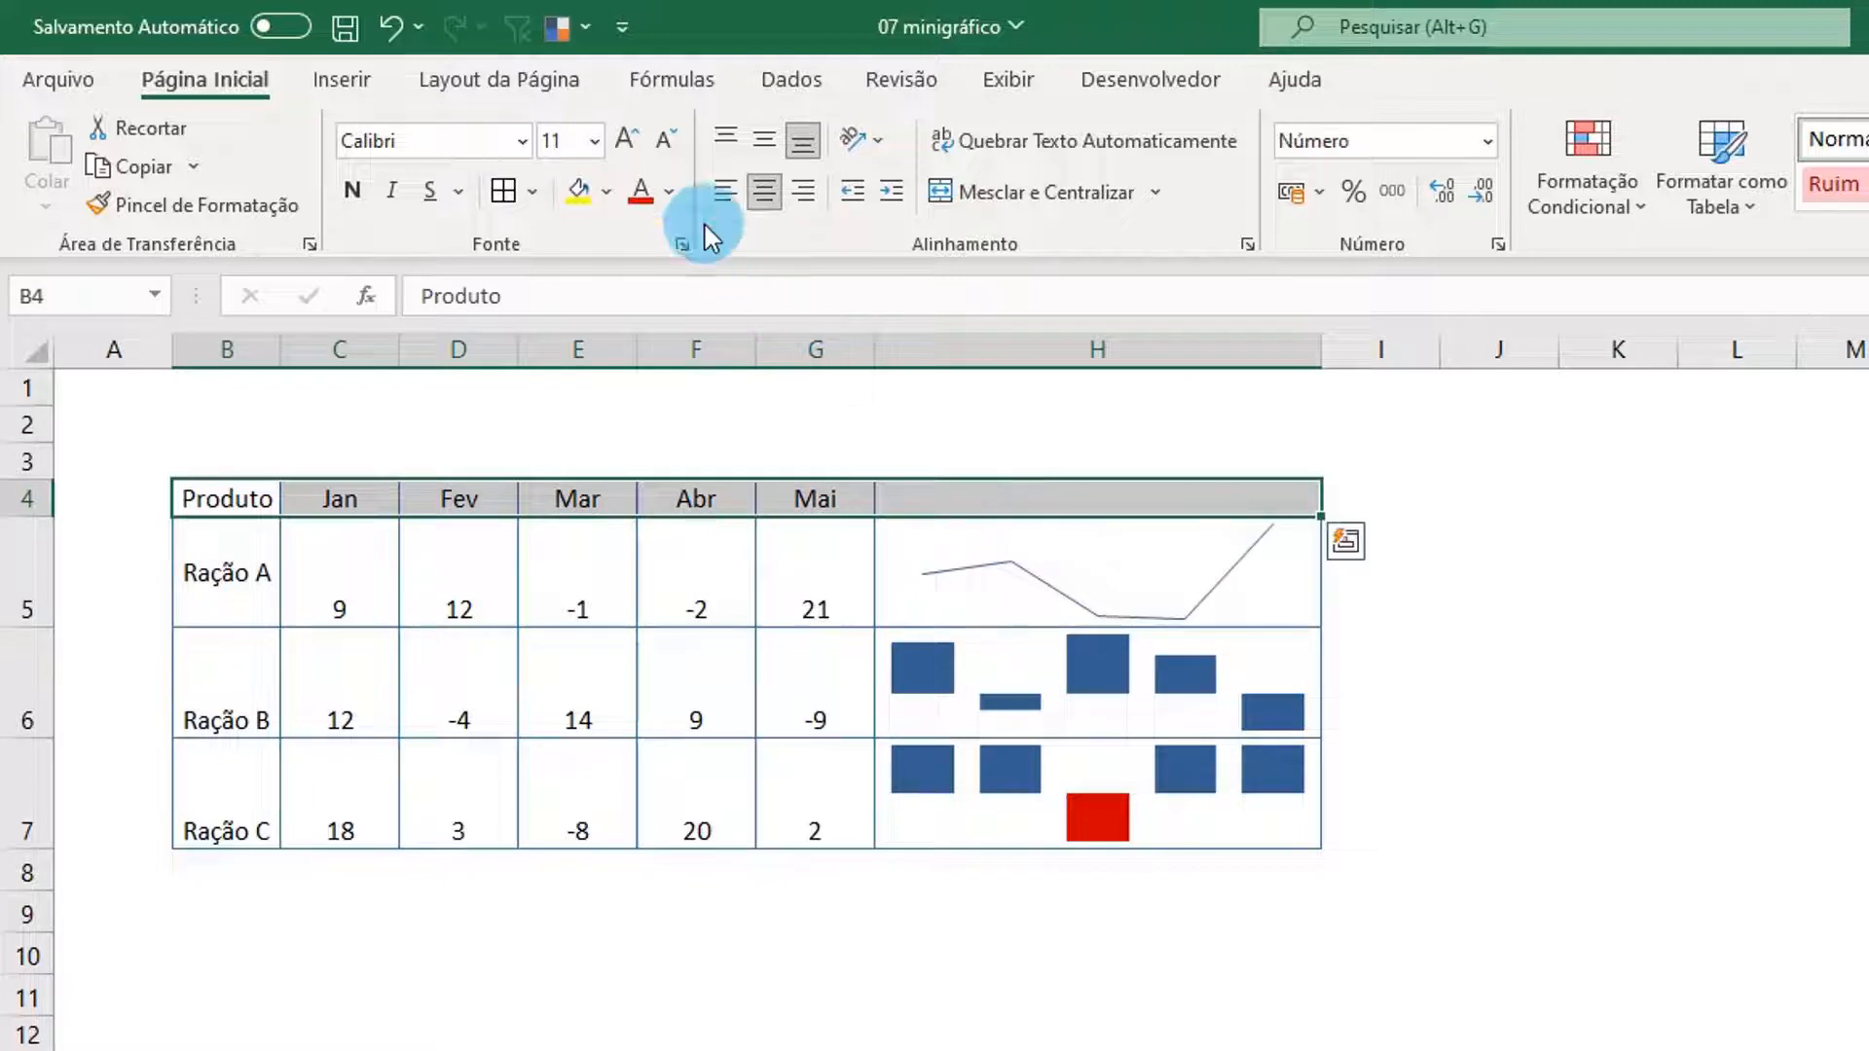
{"action": "left_click", "coordinate": [605, 193]}
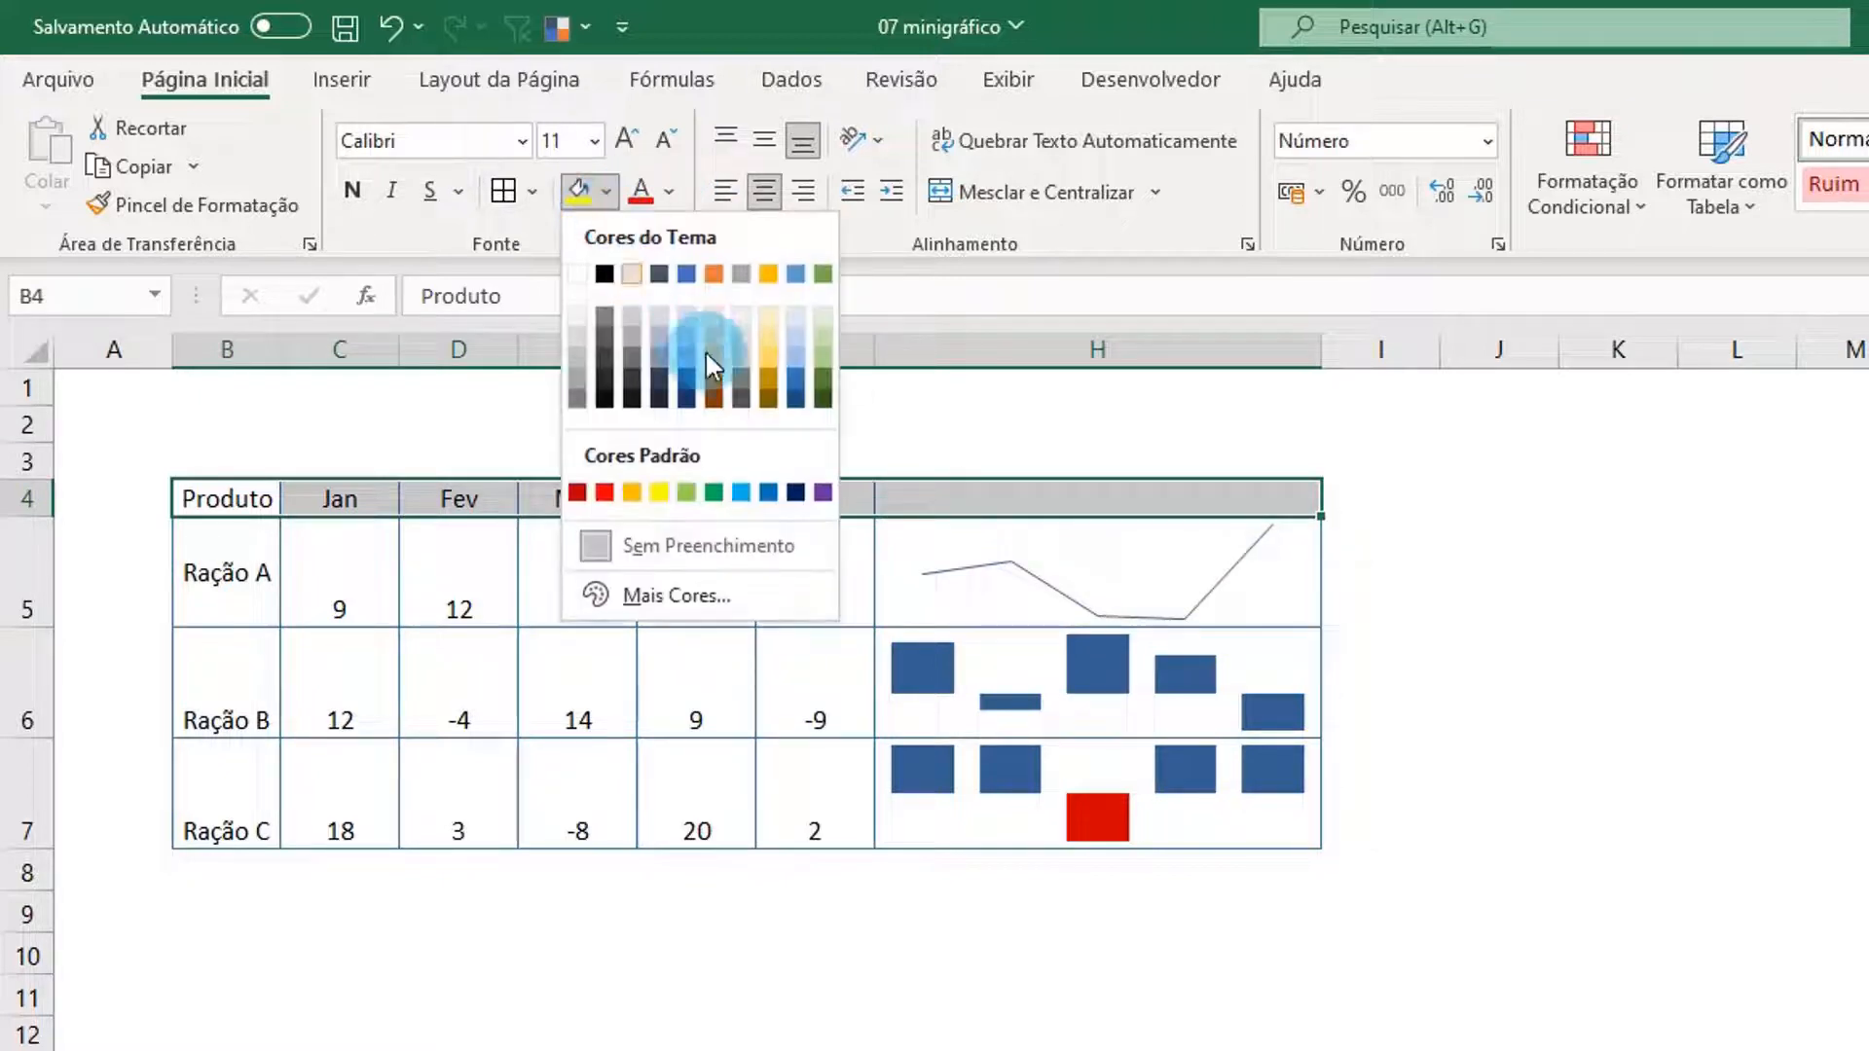
{"action": "left_click", "coordinate": [802, 399]}
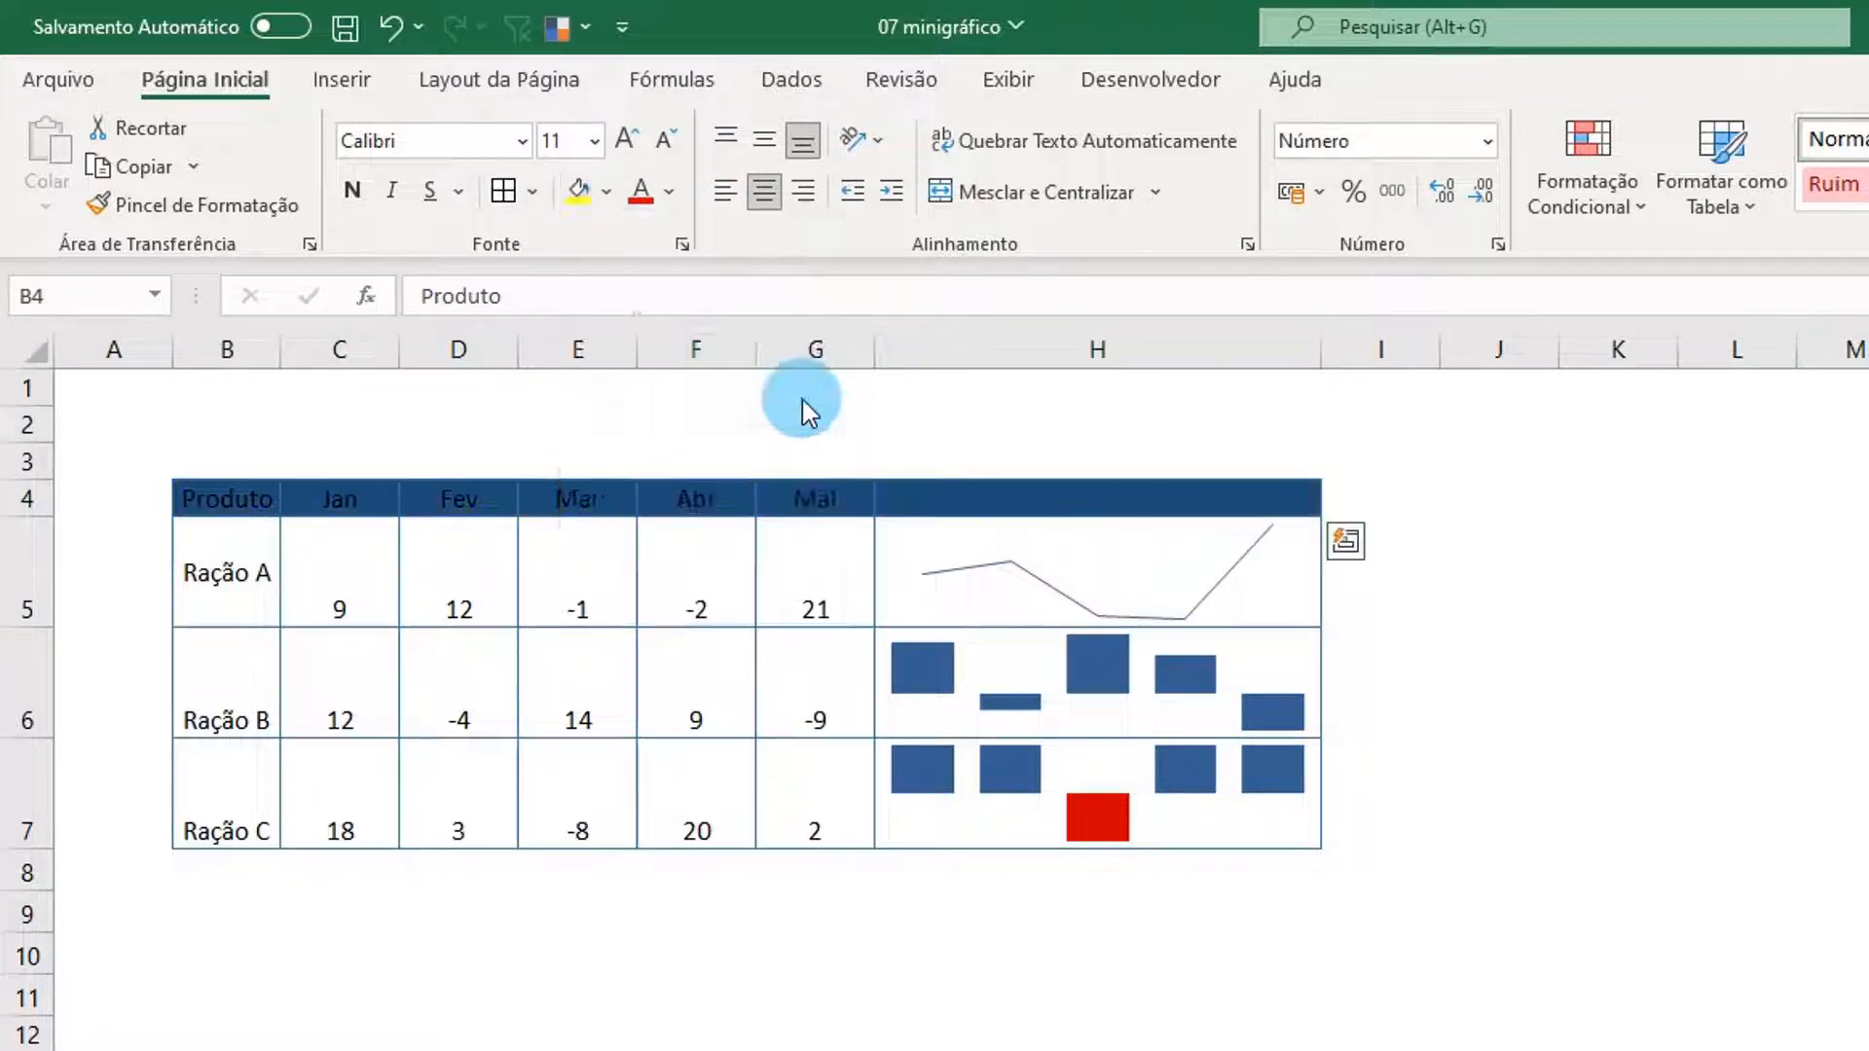
{"action": "left_click", "coordinate": [669, 194]}
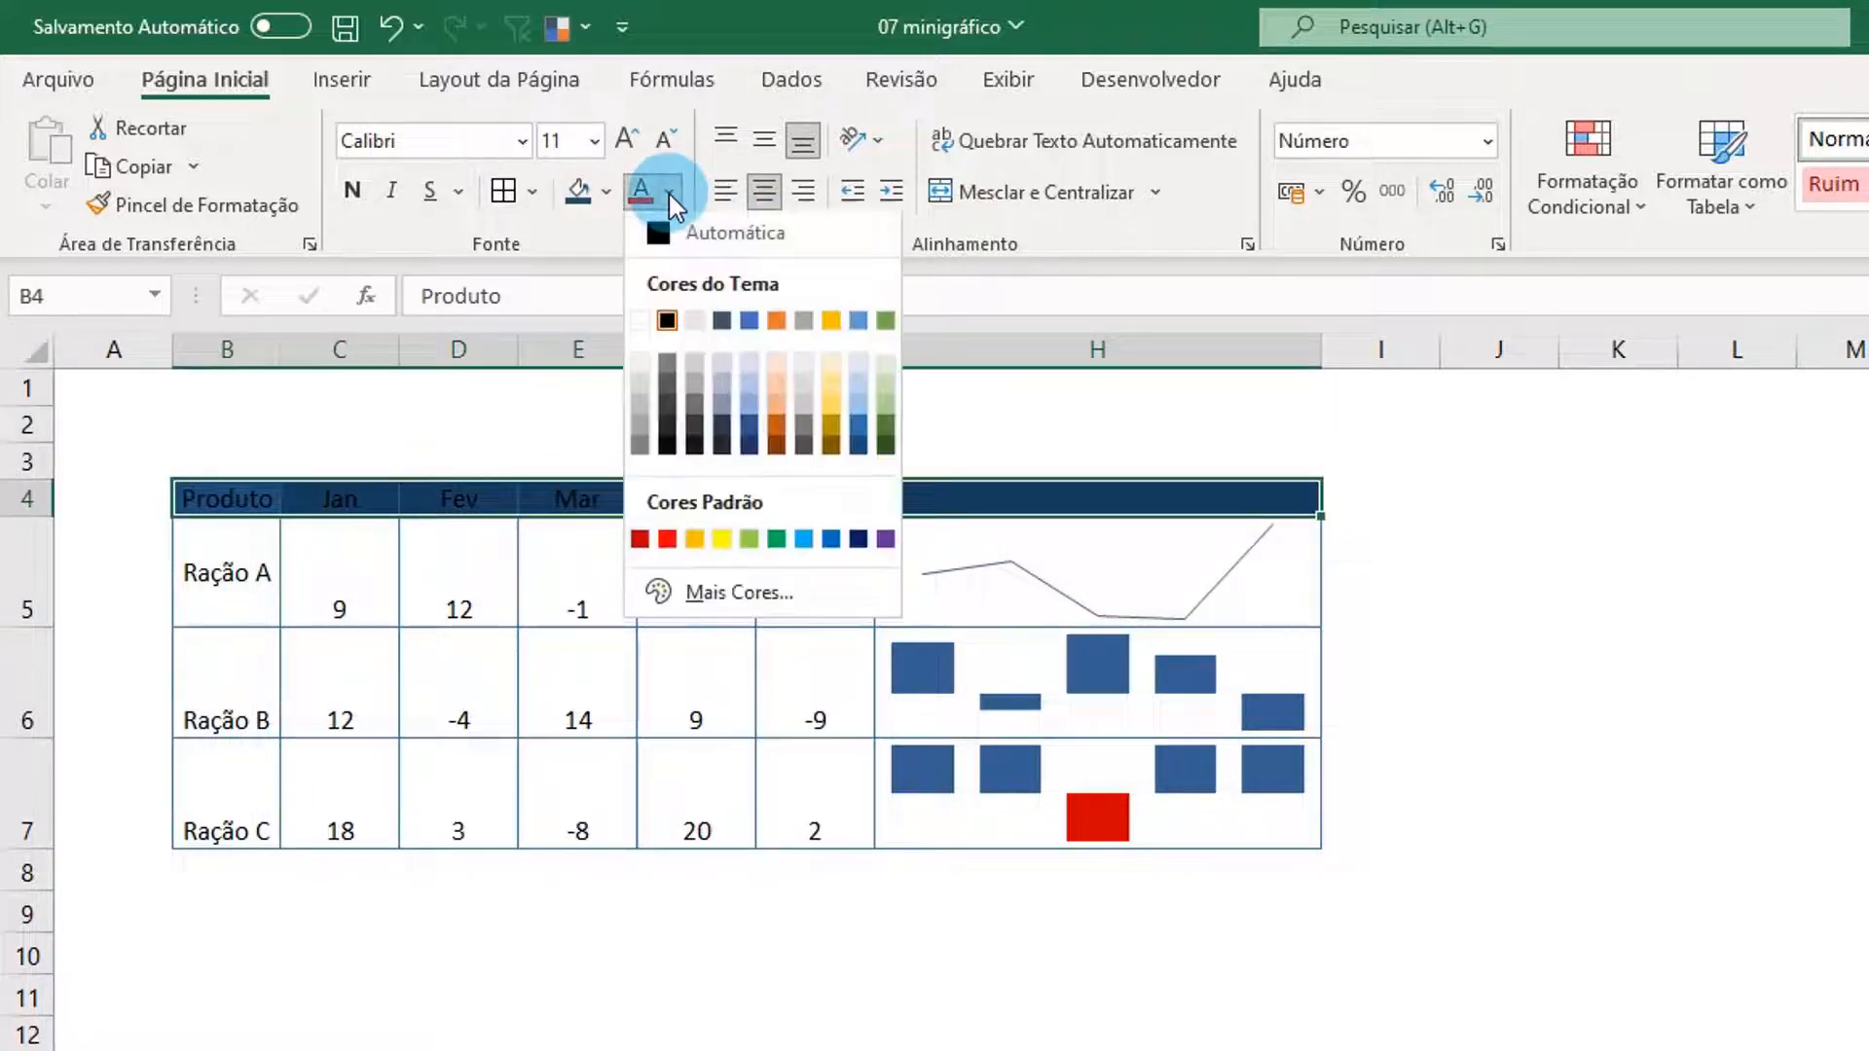
{"action": "left_click", "coordinate": [638, 325]}
Enter Gráfico as the header of the sparkline column and make the whole header row bold
{"action": "left_click", "coordinate": [962, 494]}
{"action": "type", "text": "Gráfico"}
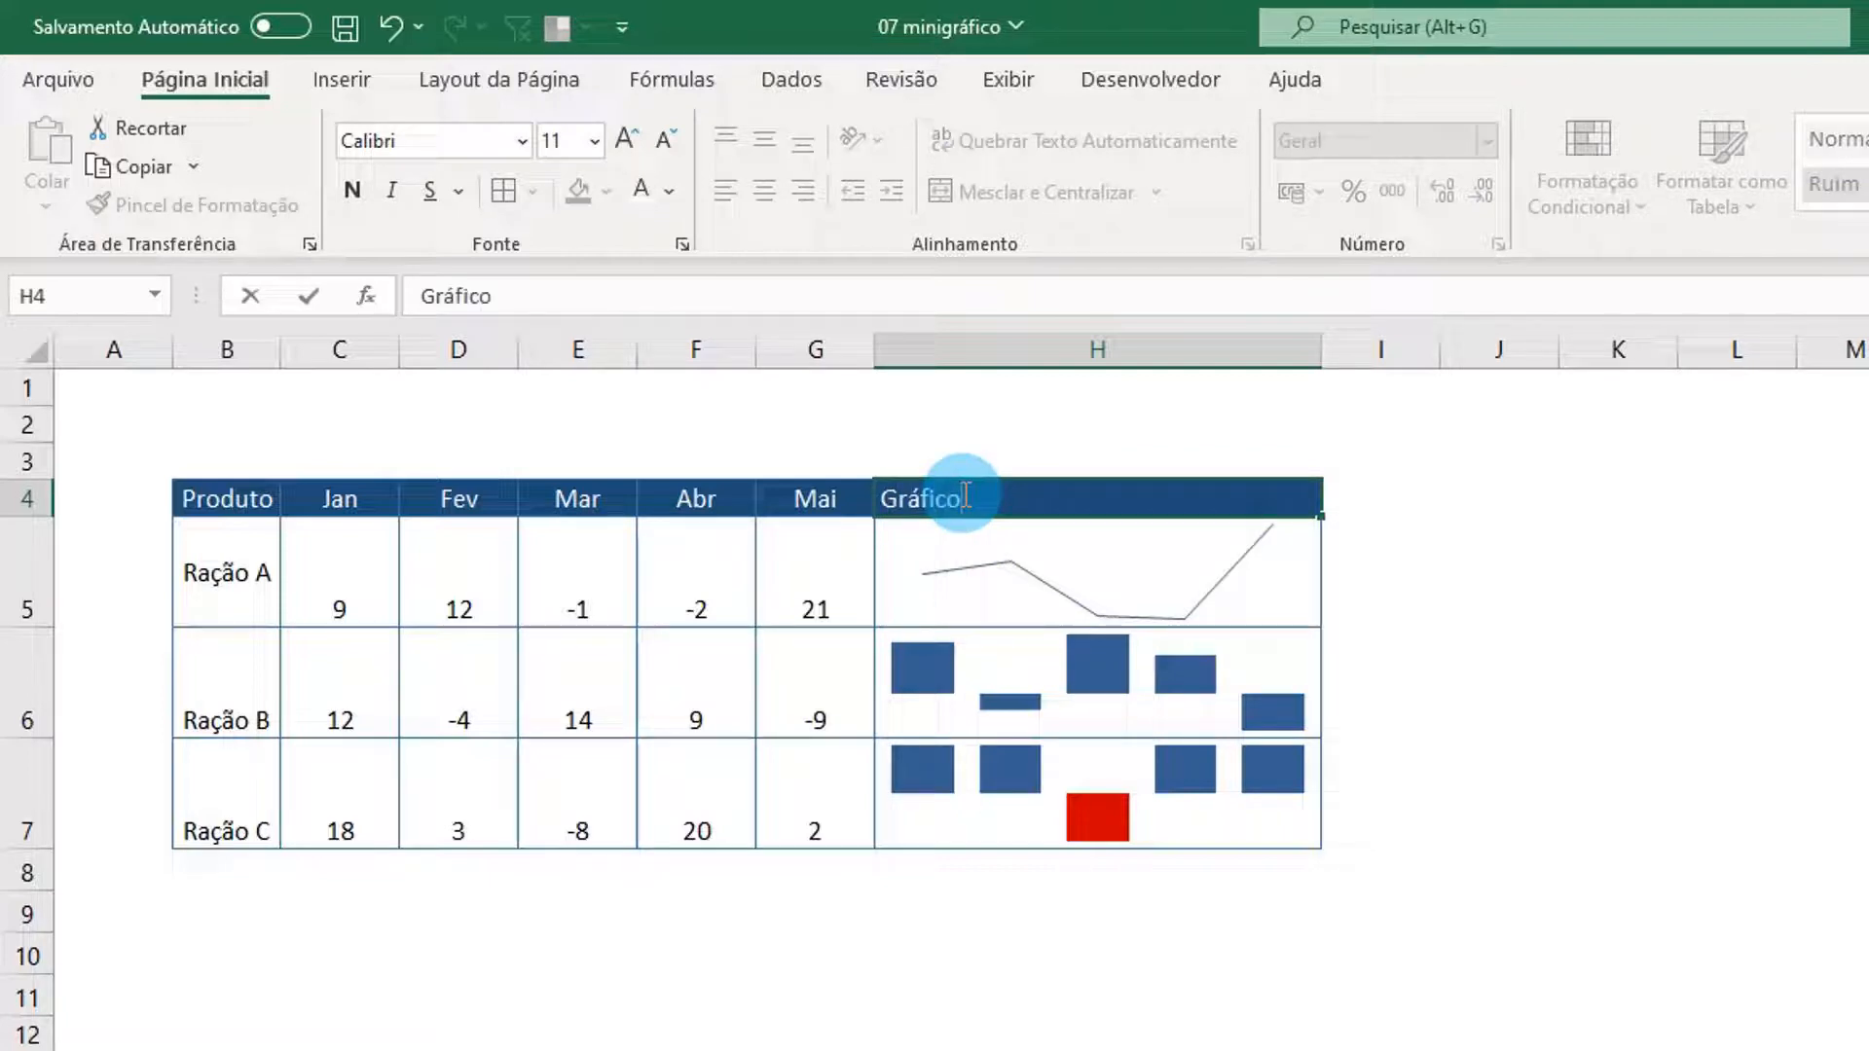
{"action": "key", "text": "Return"}
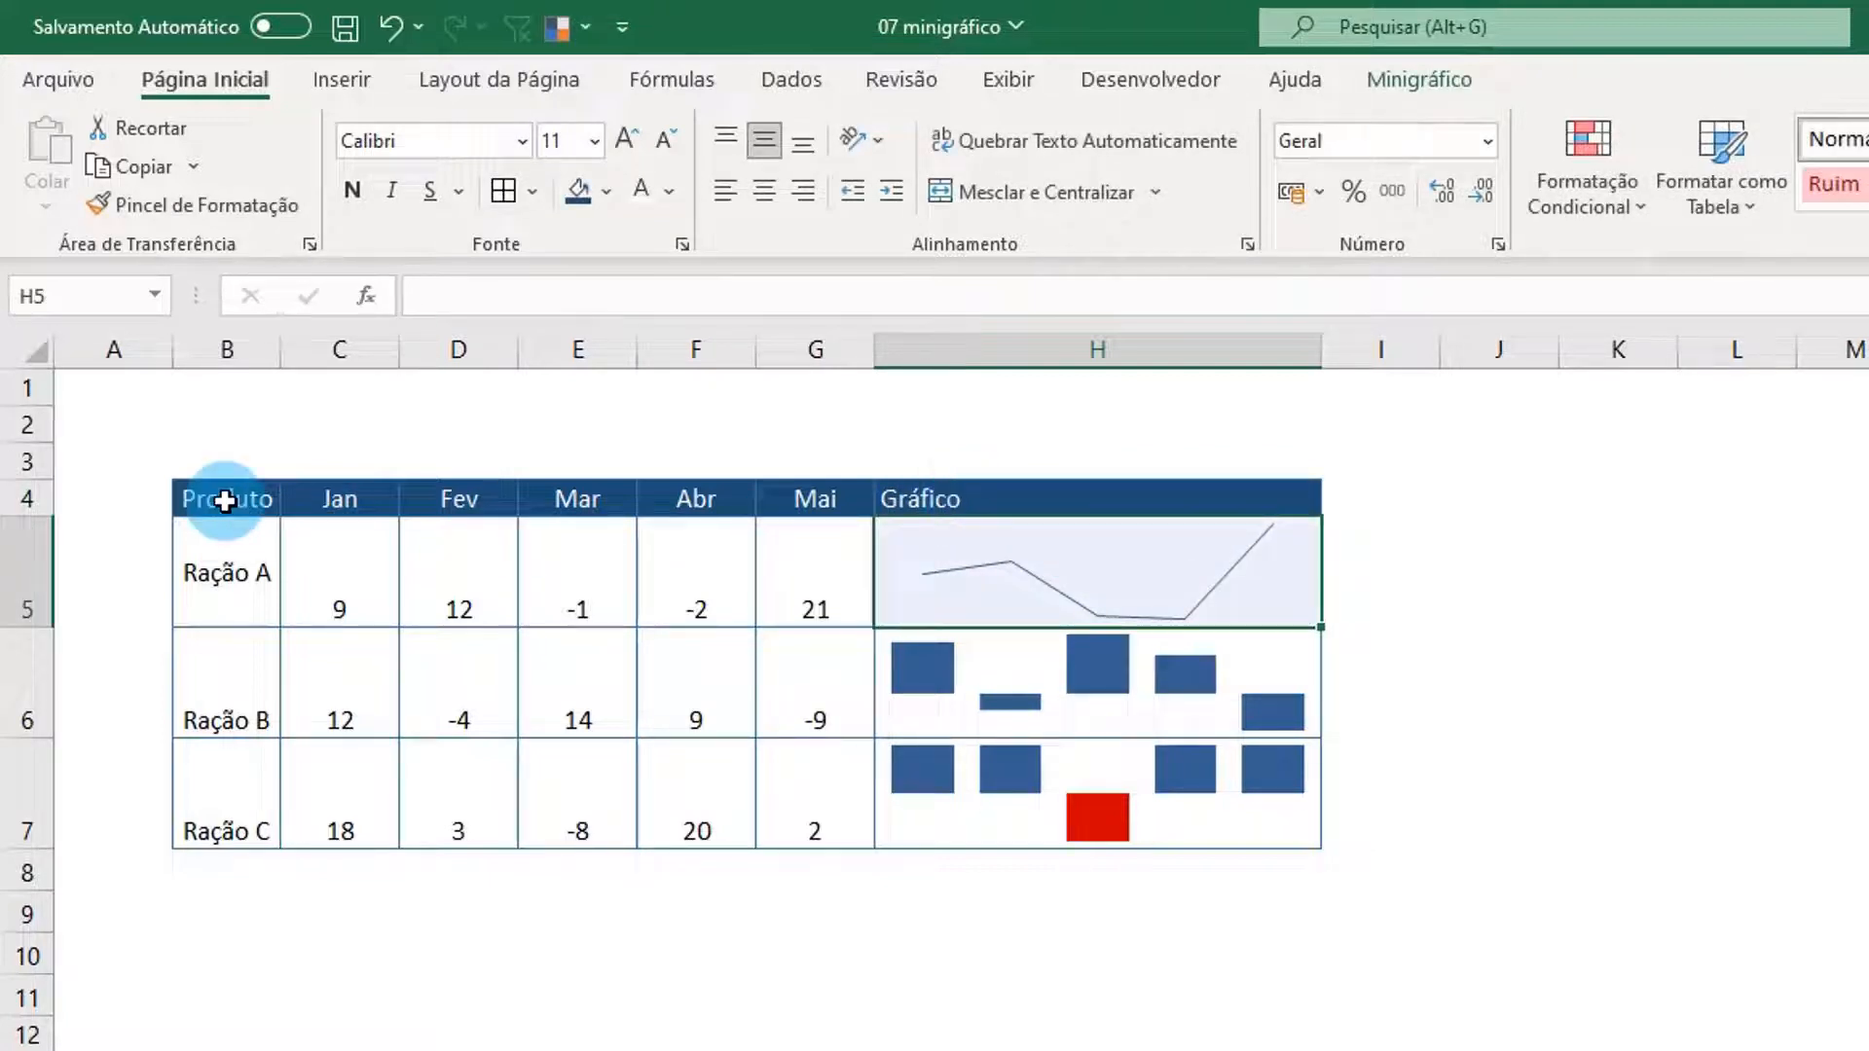
{"action": "left_click_drag", "start_coordinate": [221, 496], "coordinate": [917, 499]}
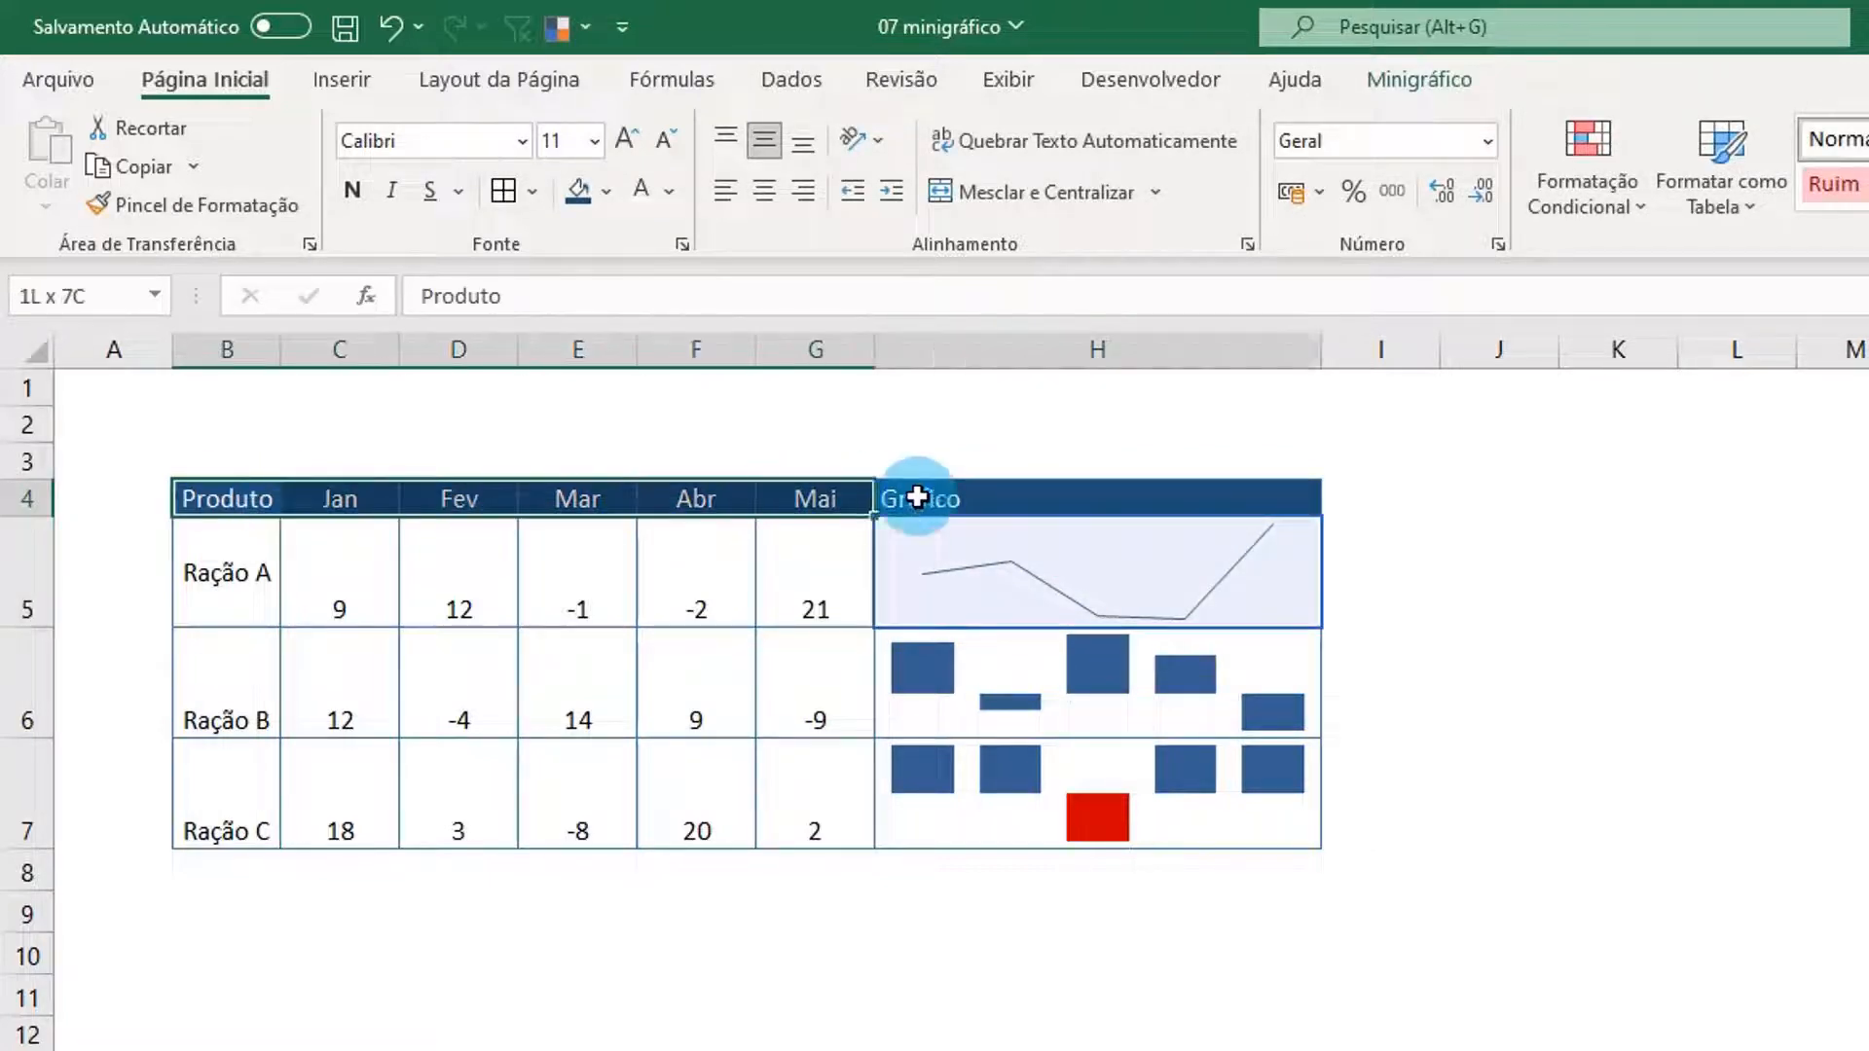
{"action": "left_click", "coordinate": [353, 191]}
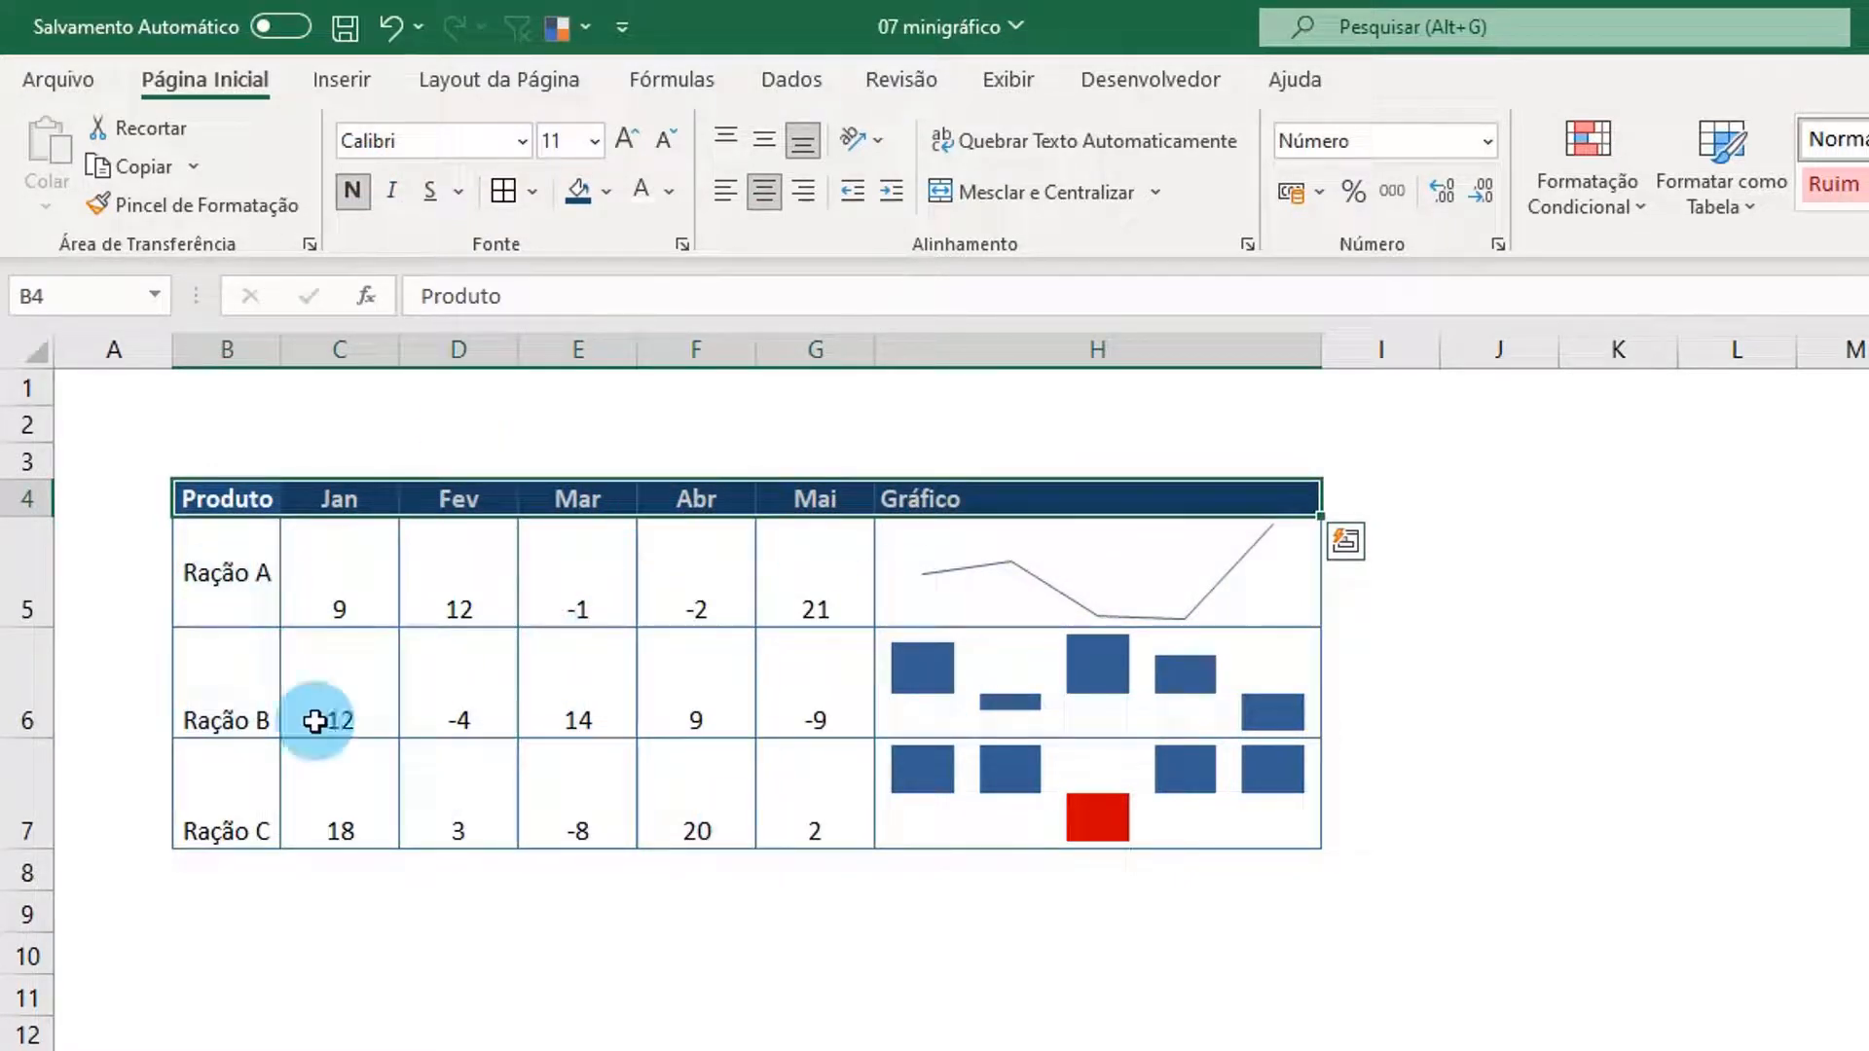
Centre the contents of the whole table B4:H7 both vertically and horizontally
{"action": "left_click_drag", "start_coordinate": [213, 501], "coordinate": [1103, 784]}
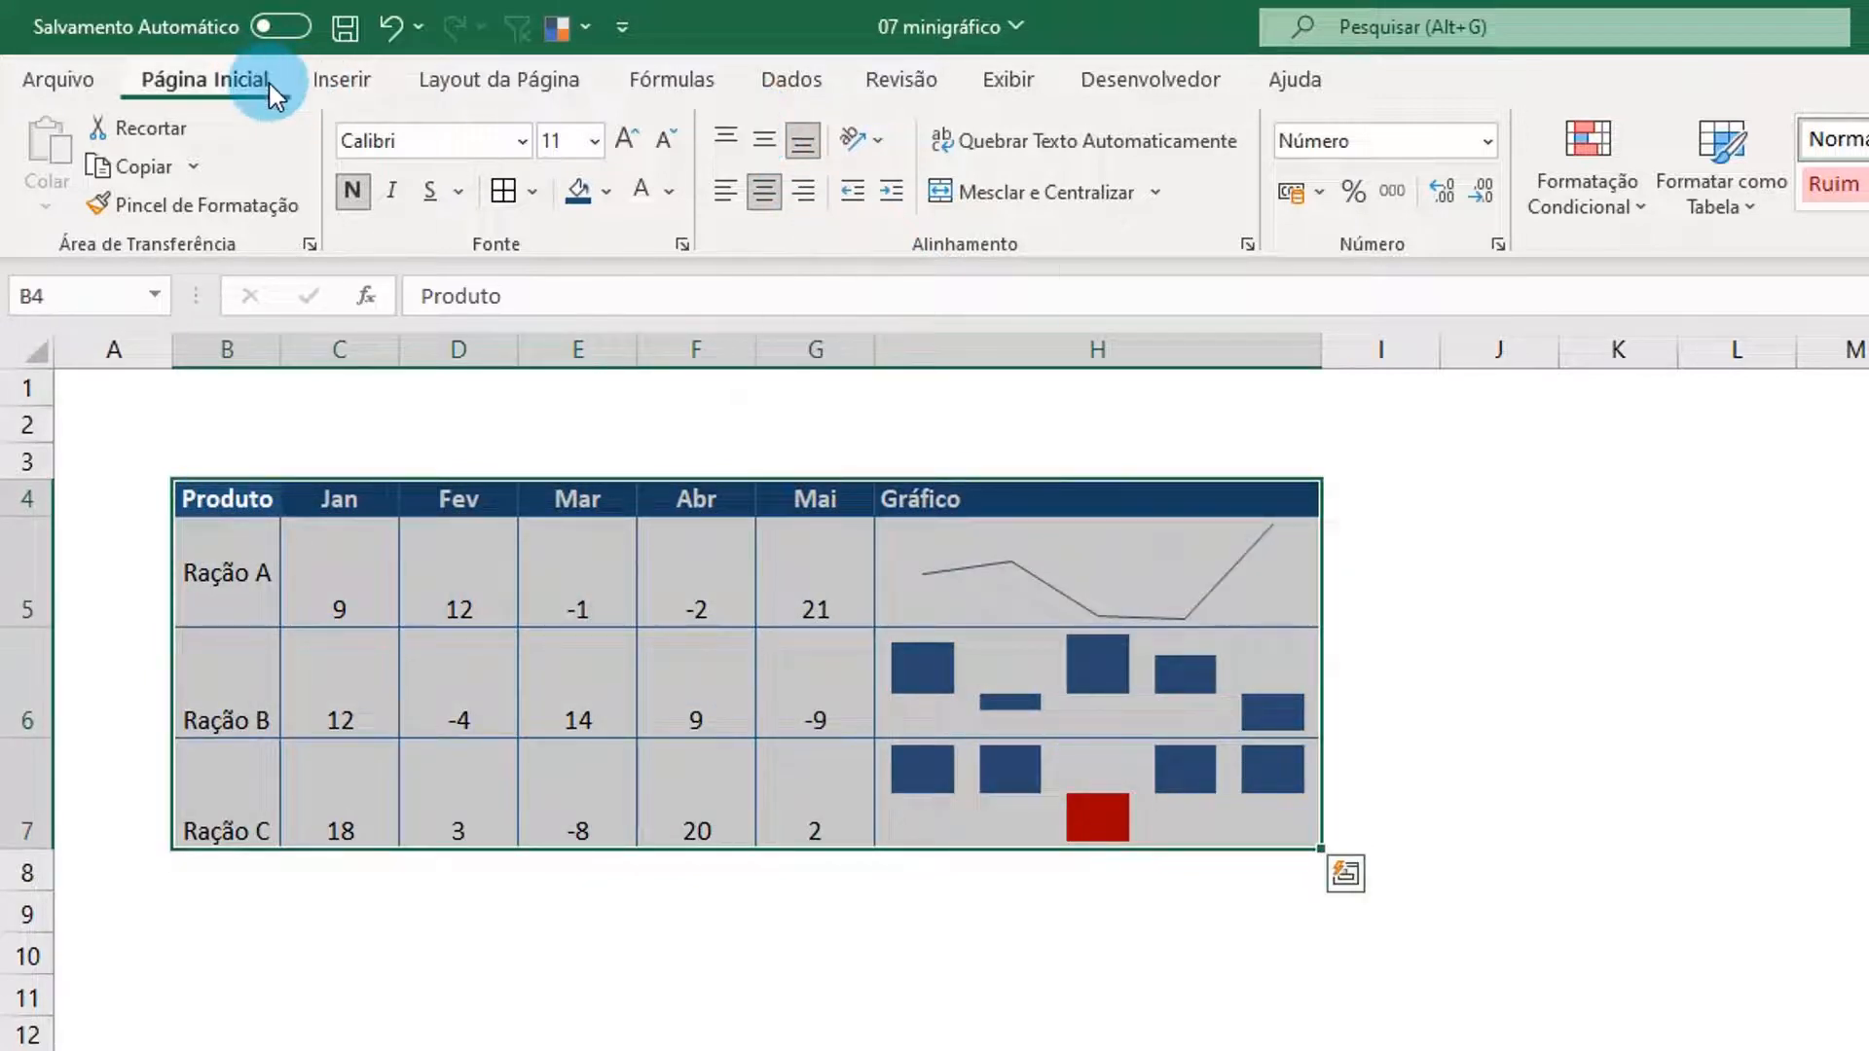
{"action": "left_click", "coordinate": [769, 156]}
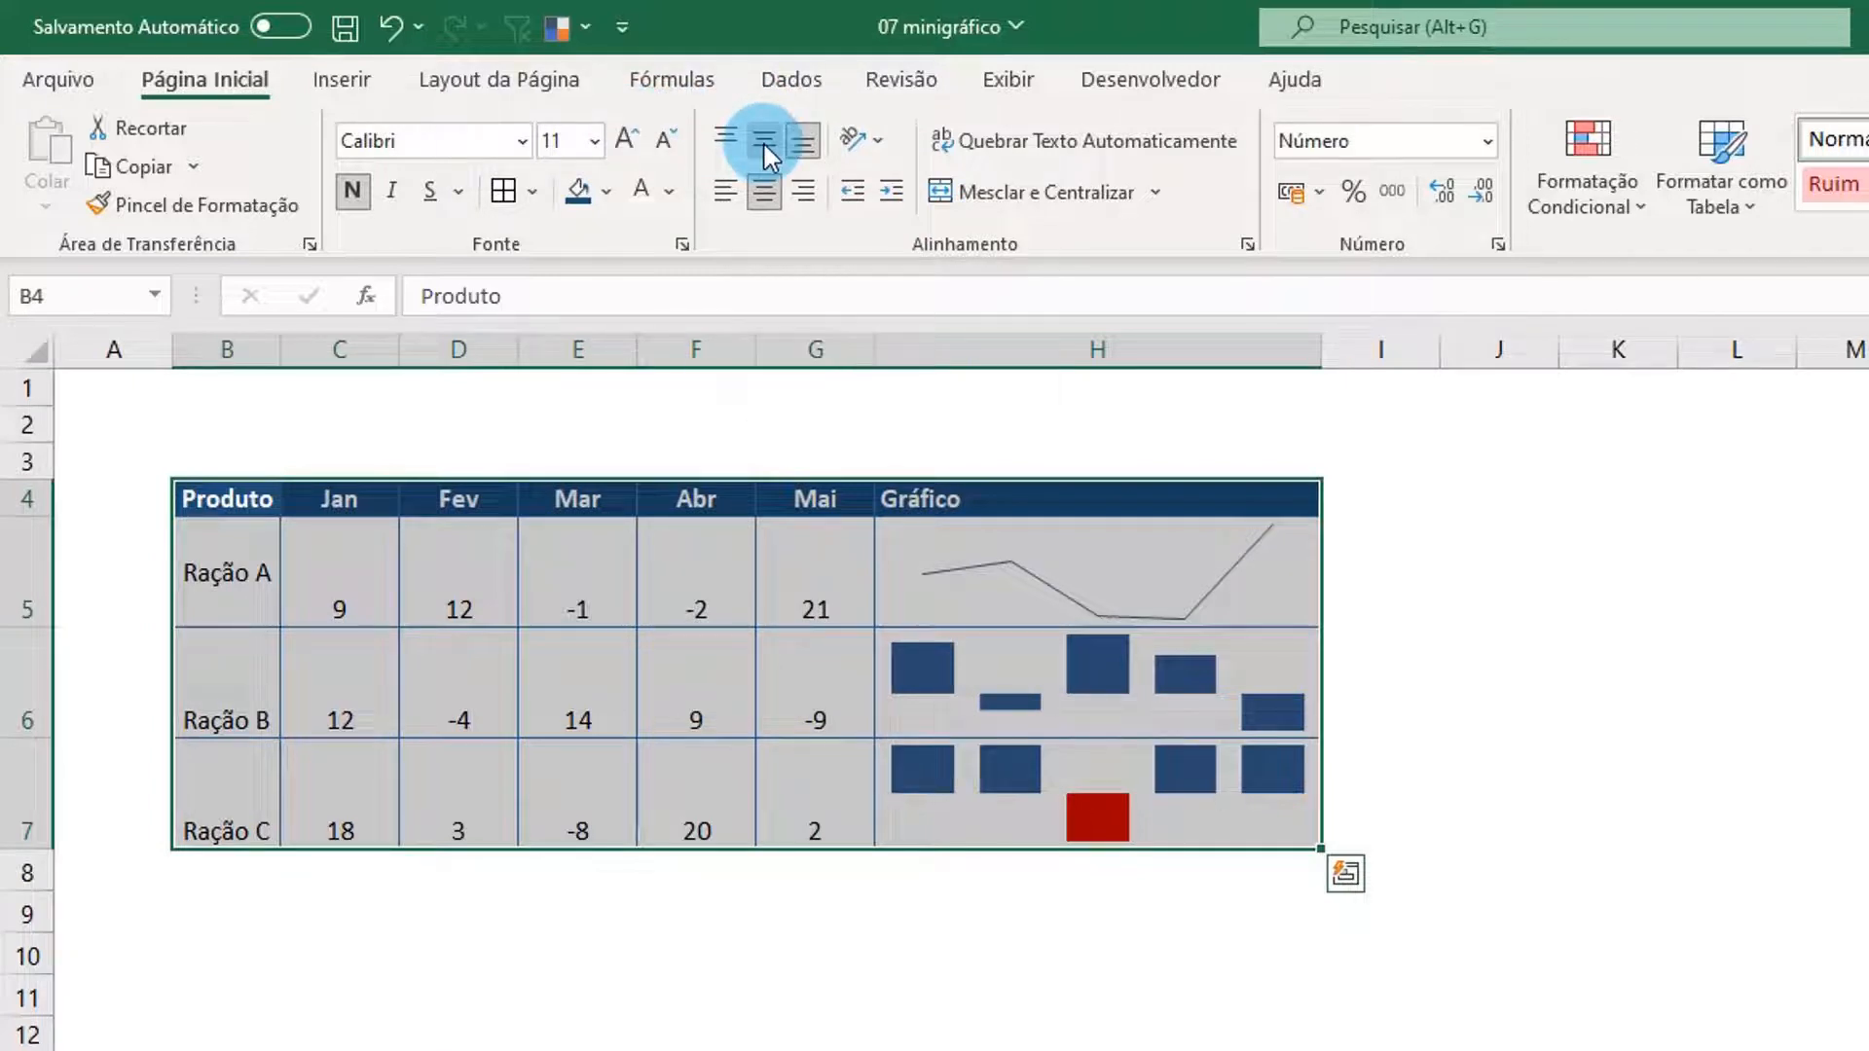
{"action": "left_click", "coordinate": [766, 195]}
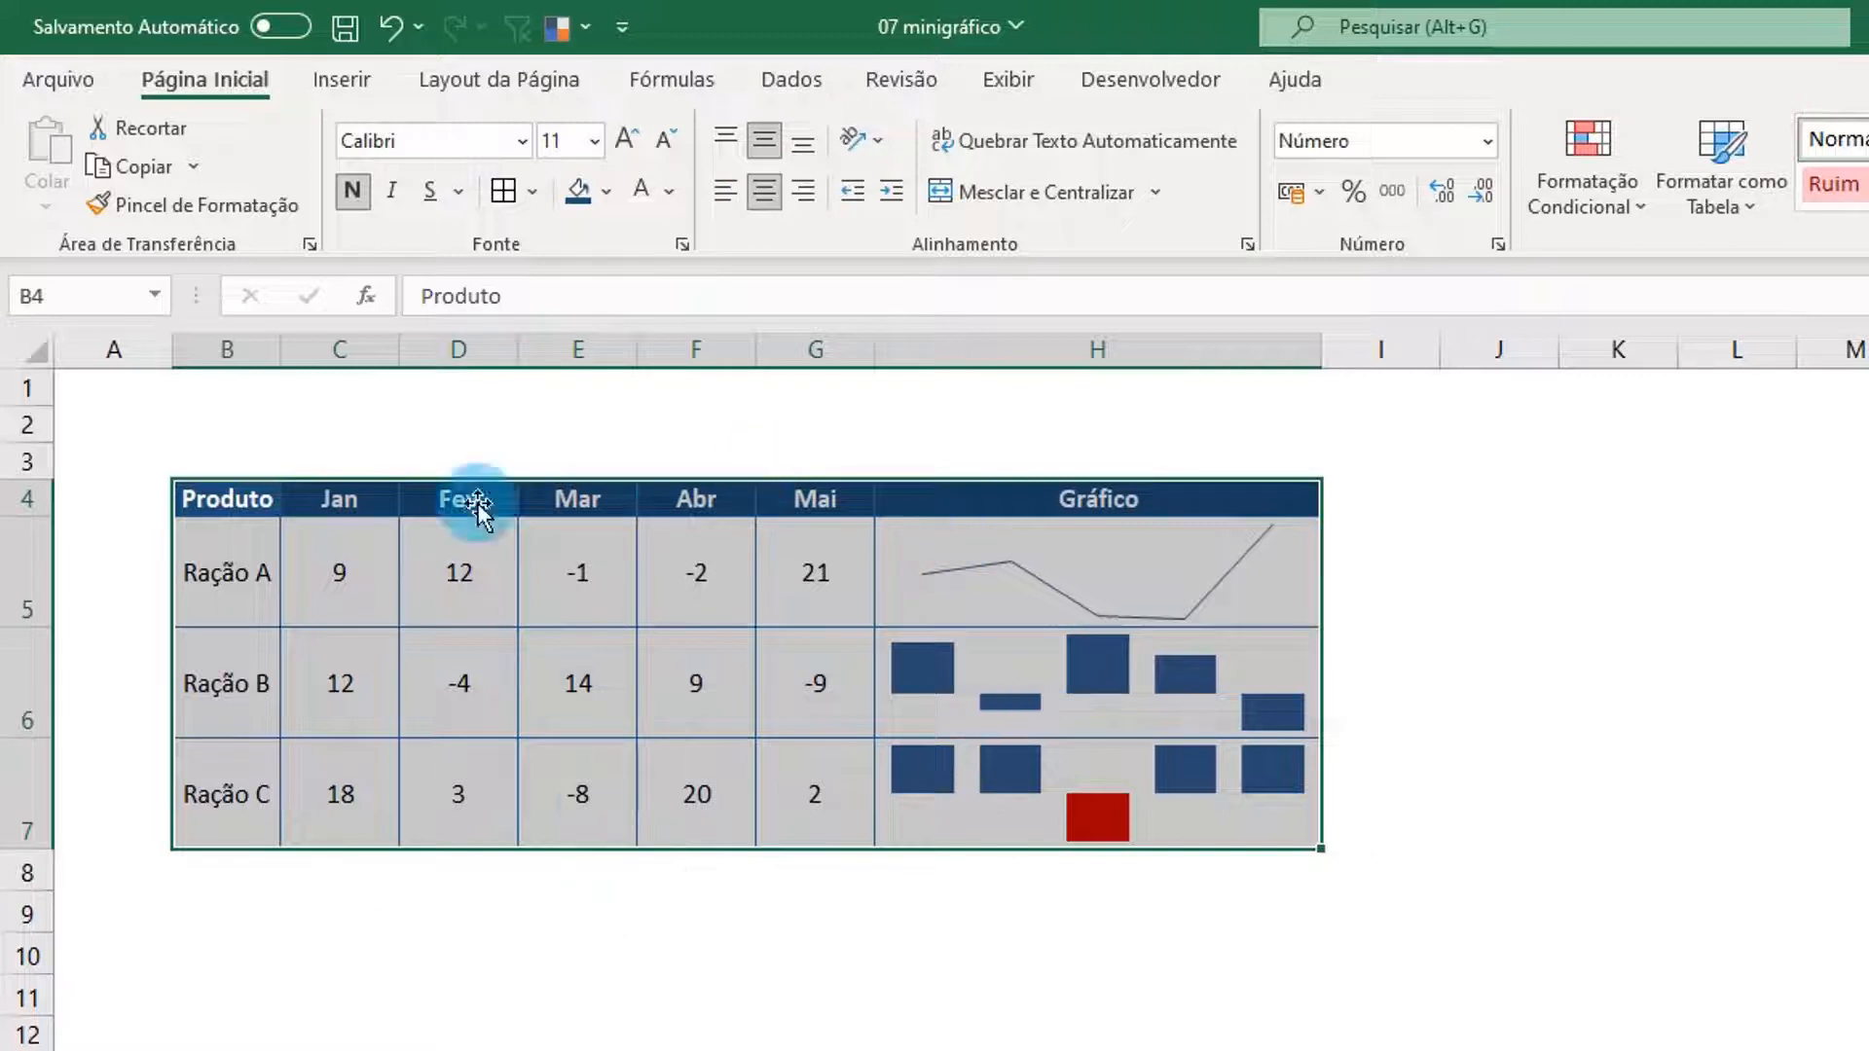
{"action": "left_click", "coordinate": [492, 783]}
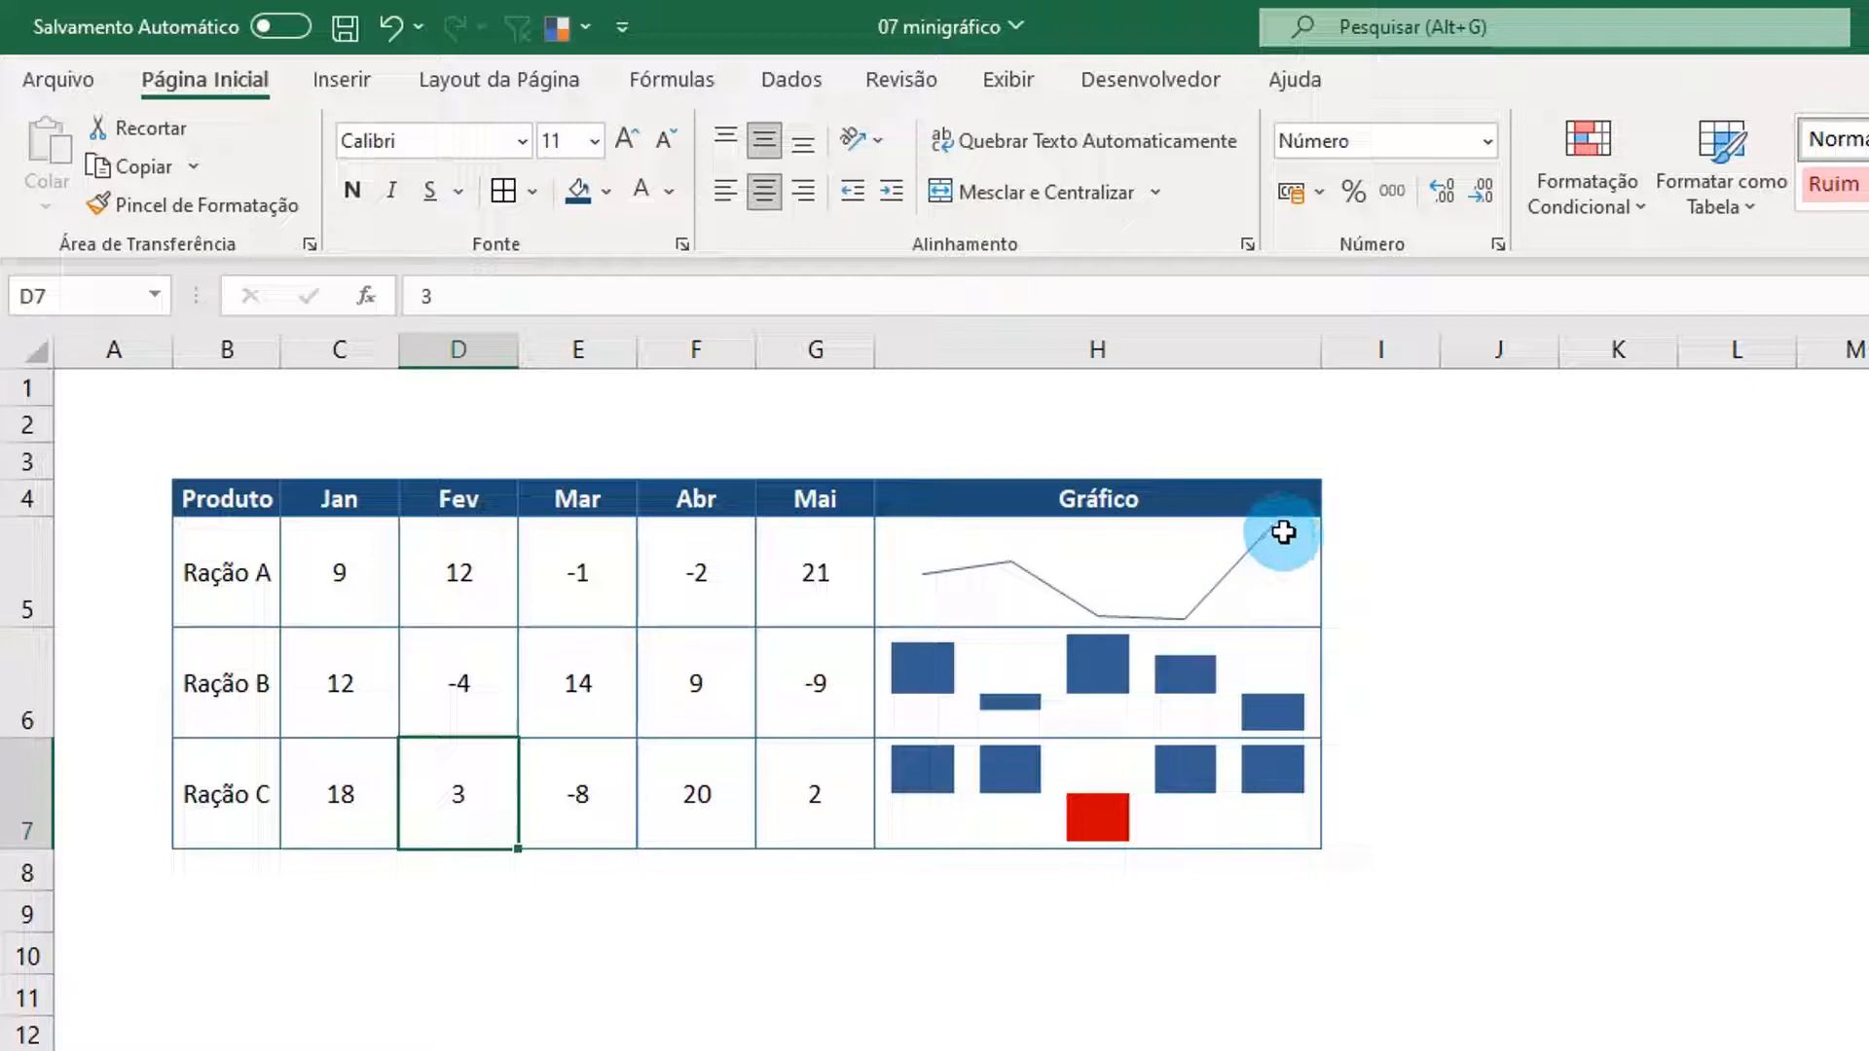
Copy the win/loss sparkline of Ração C over the Ração A and Ração B sparklines
{"action": "left_click", "coordinate": [891, 680]}
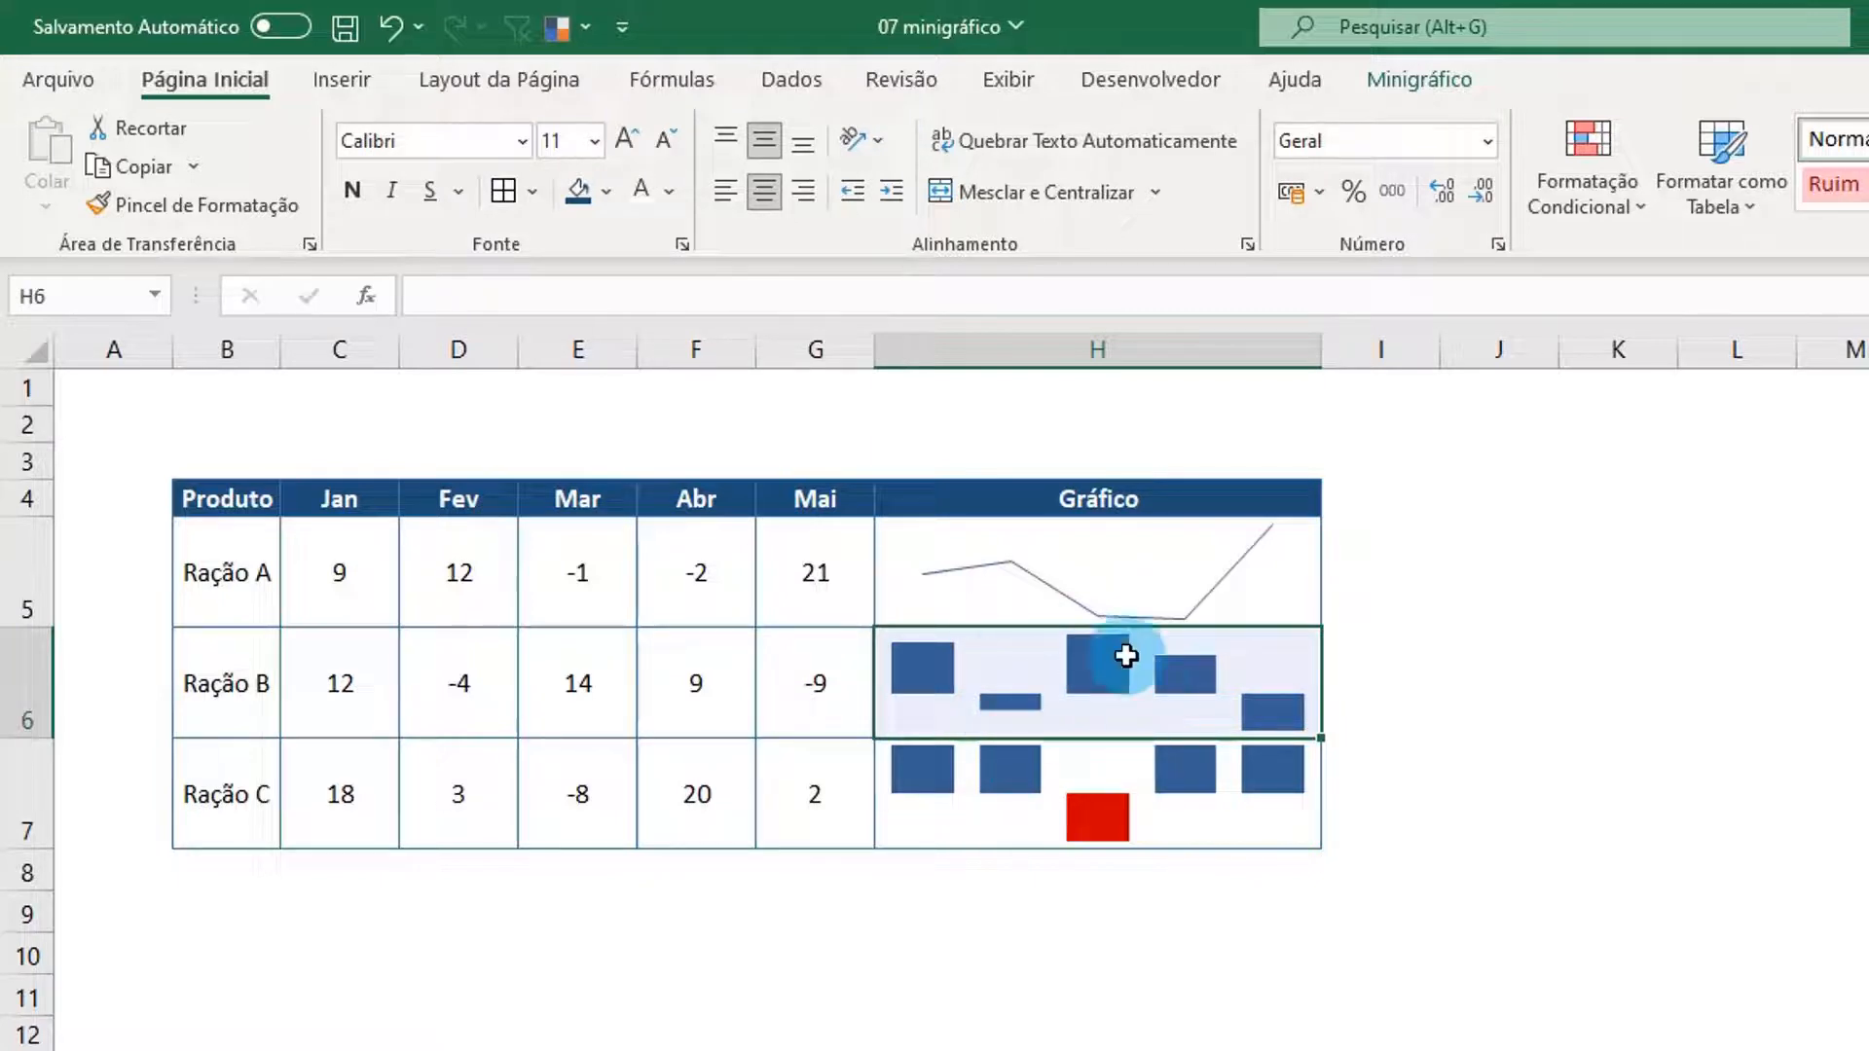
{"action": "left_click", "coordinate": [1094, 812]}
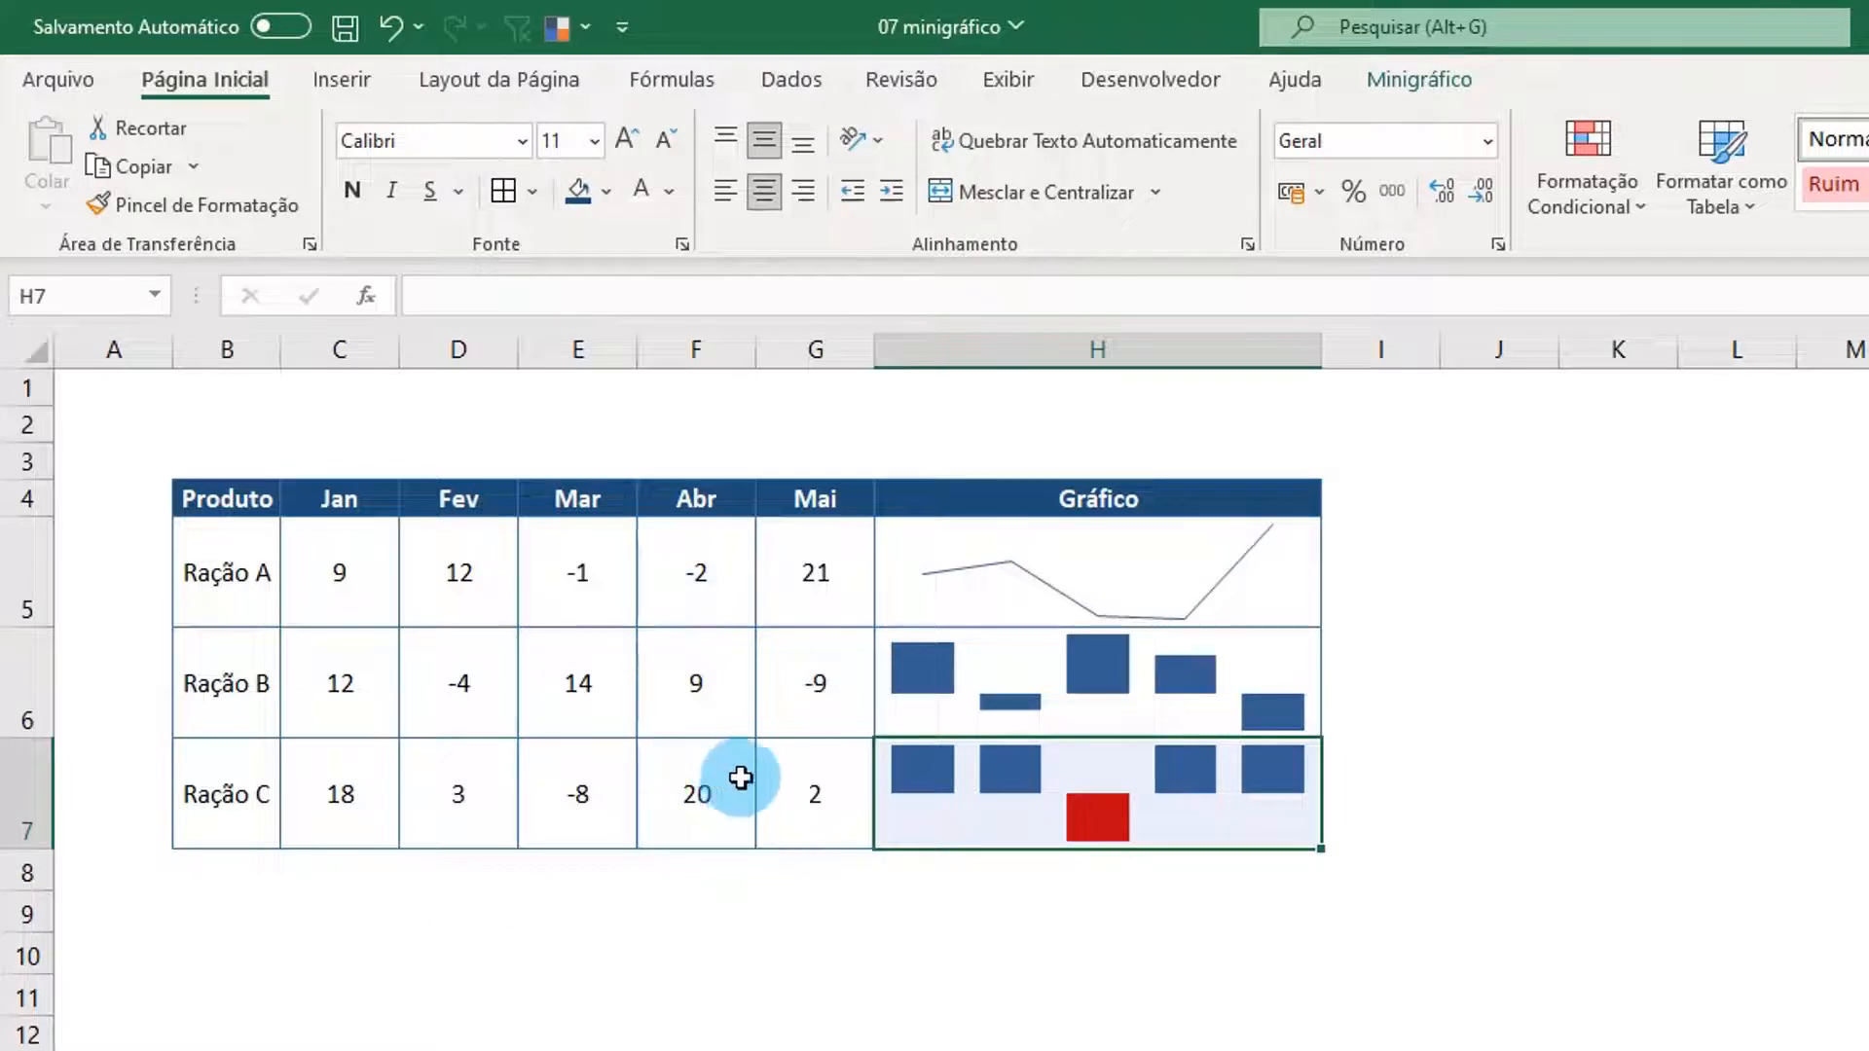
{"action": "key", "text": "ctrl+c"}
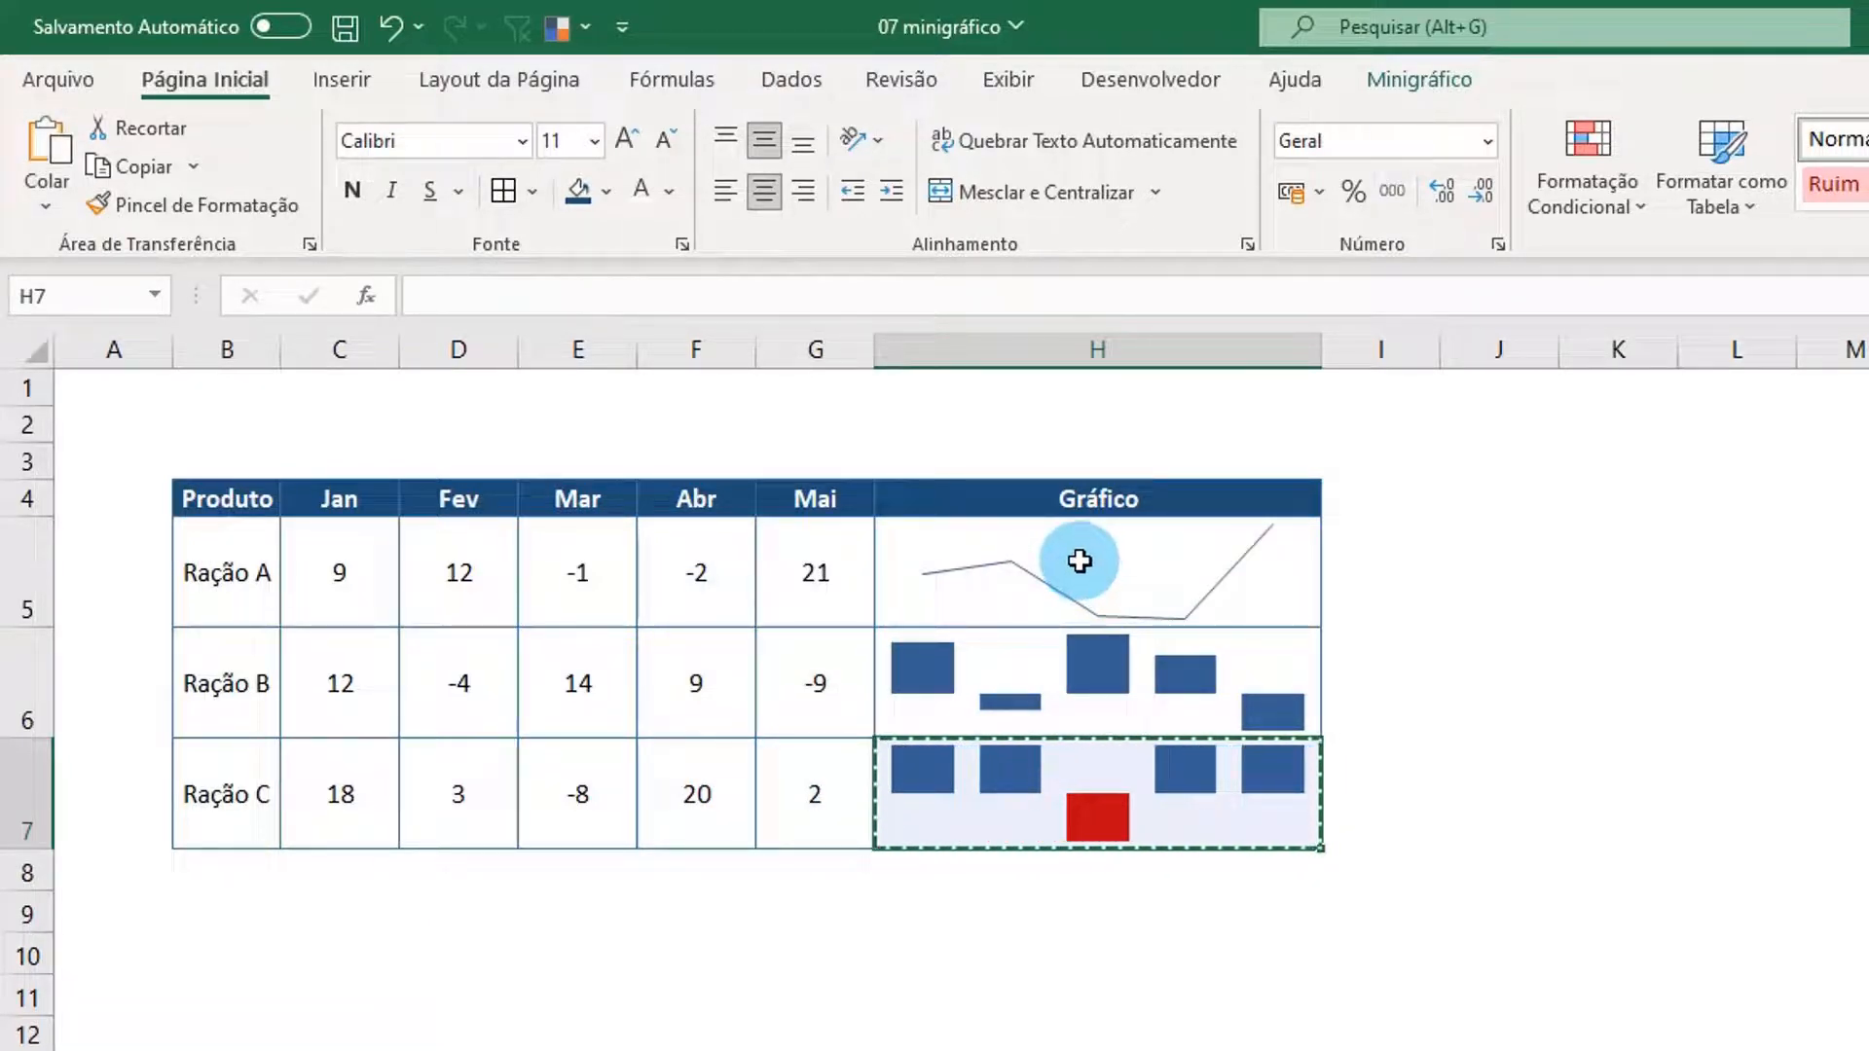
{"action": "left_click_drag", "start_coordinate": [1079, 561], "coordinate": [1082, 666]}
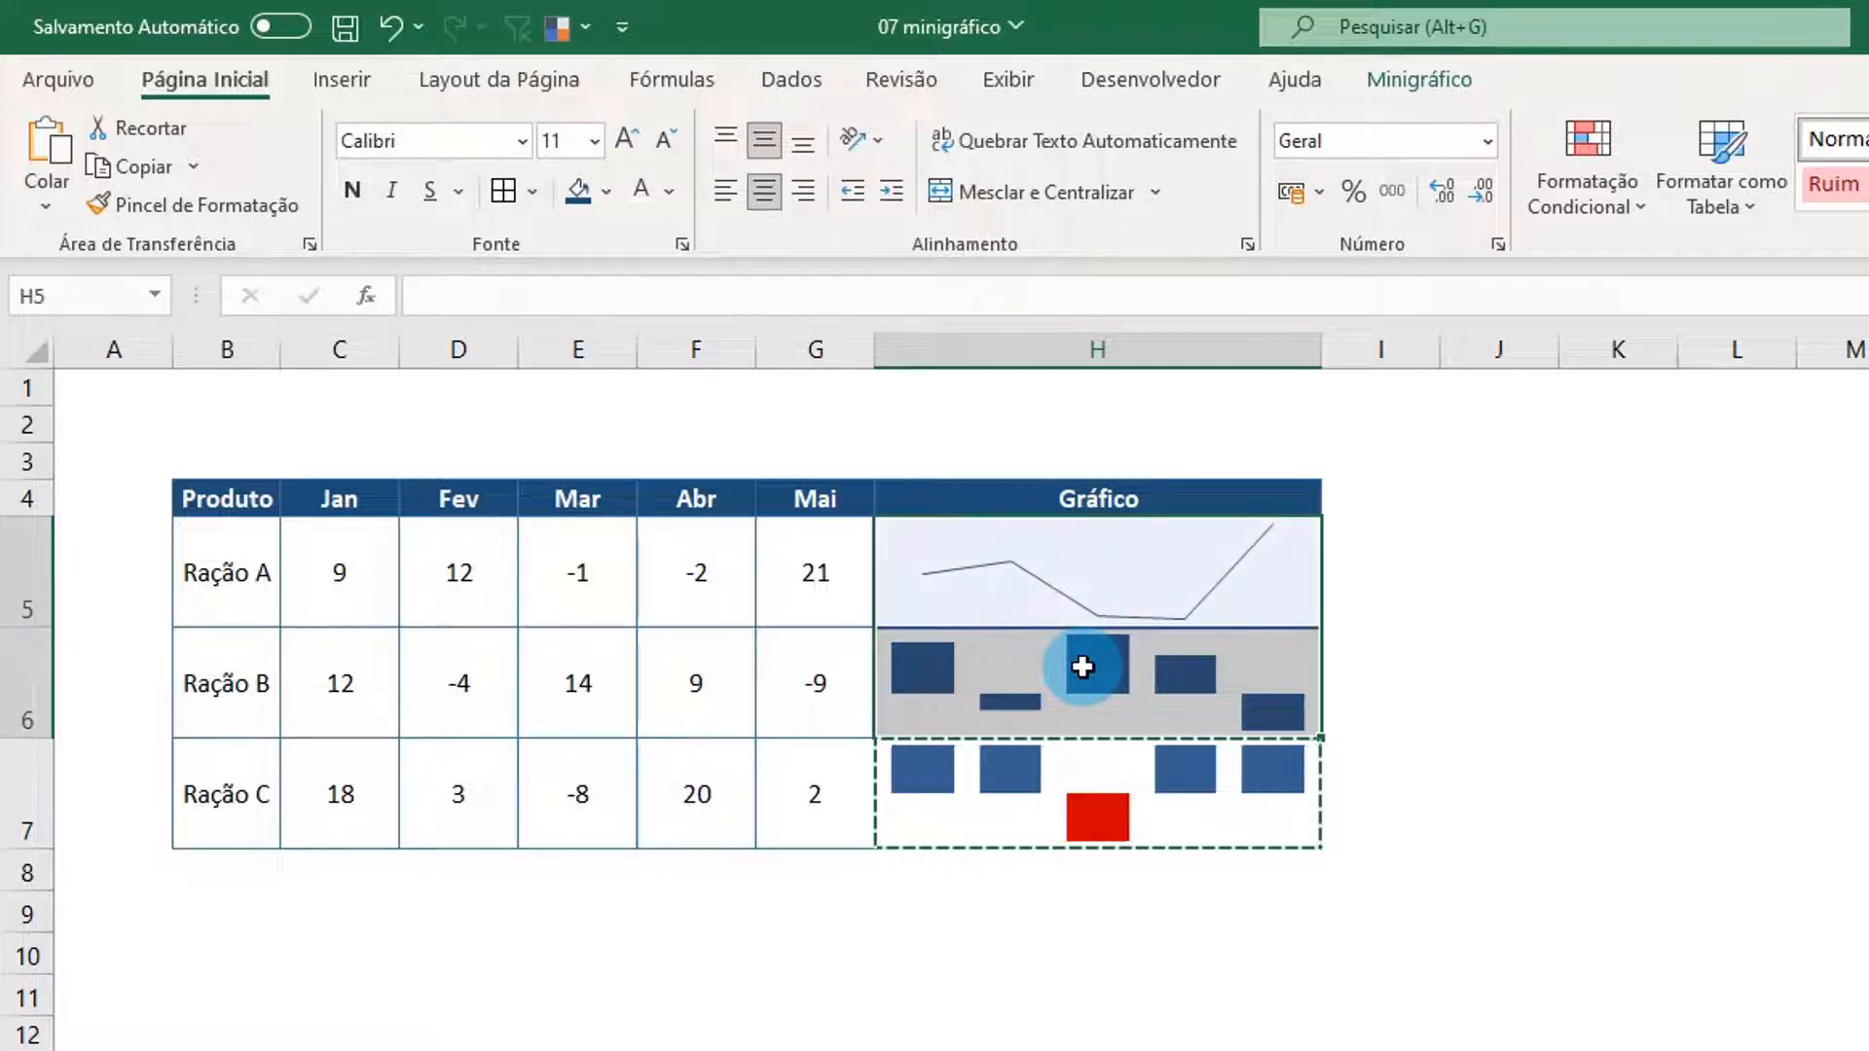
{"action": "key", "text": "ctrl+v"}
{"action": "left_click", "coordinate": [1218, 827]}
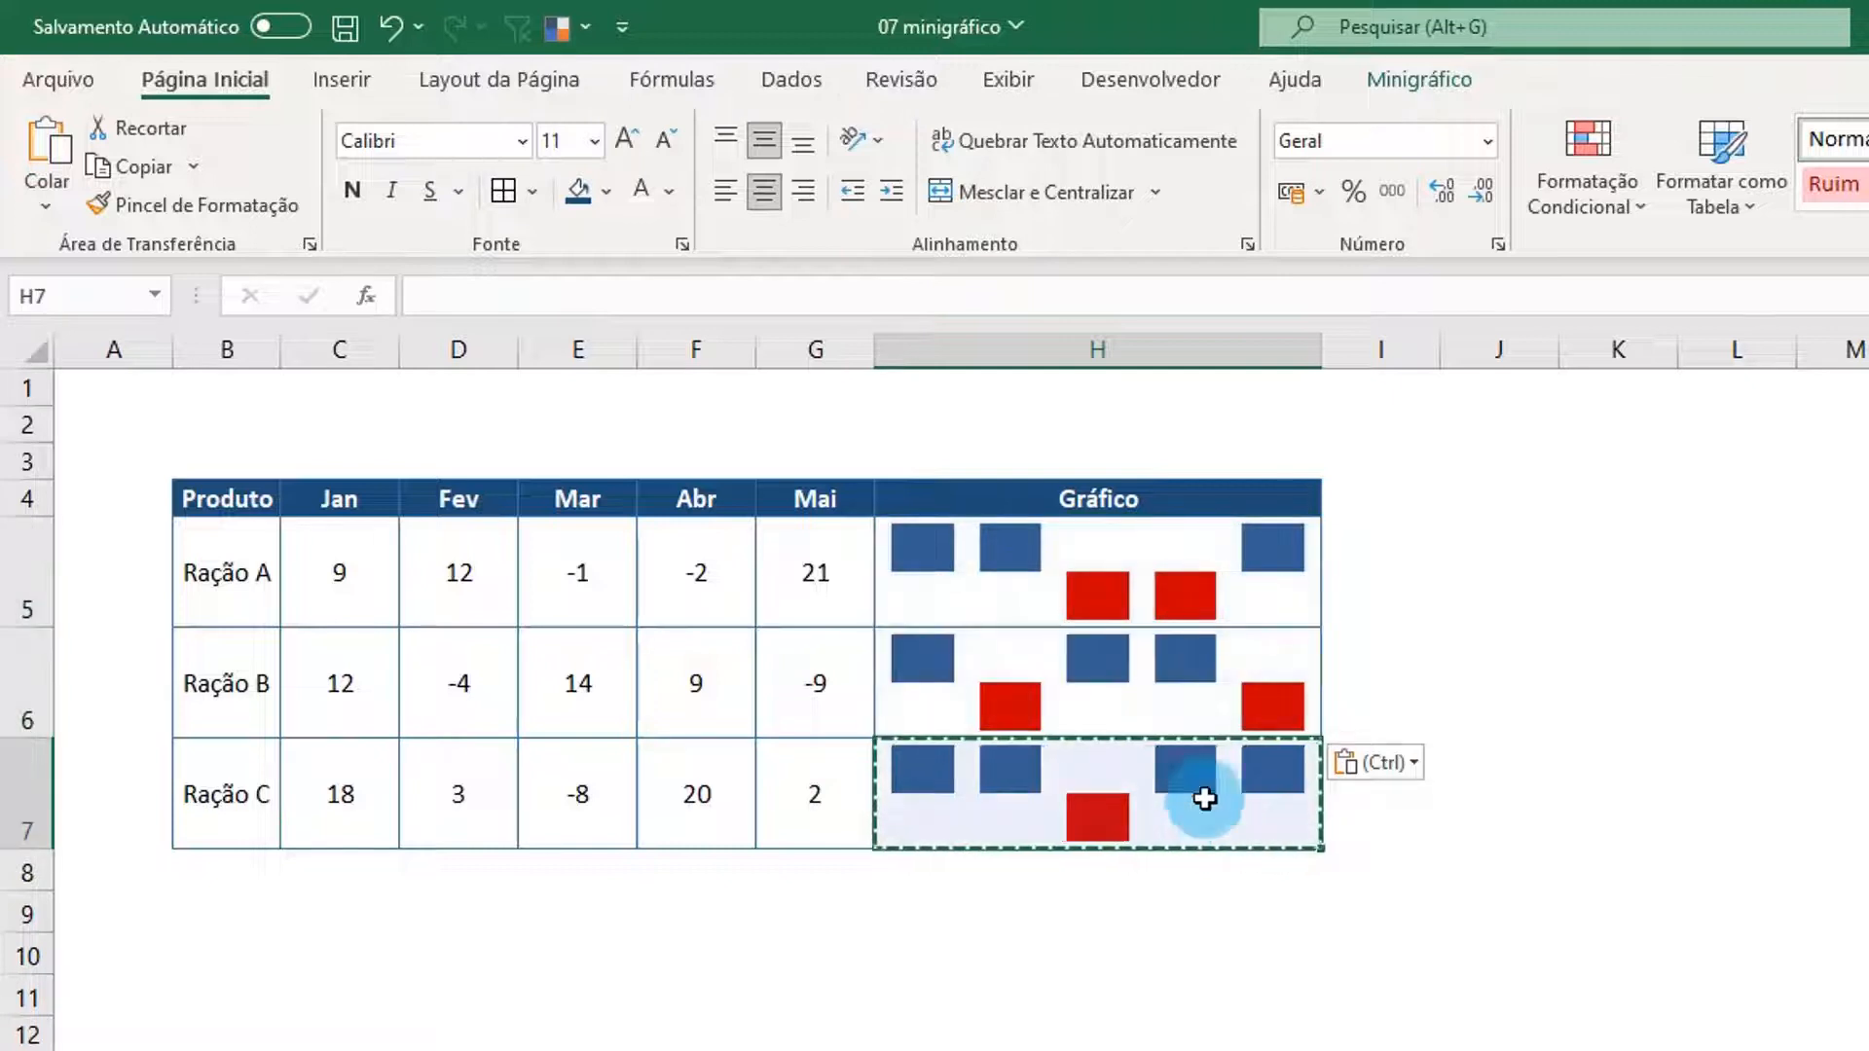
{"action": "left_click", "coordinate": [1067, 557]}
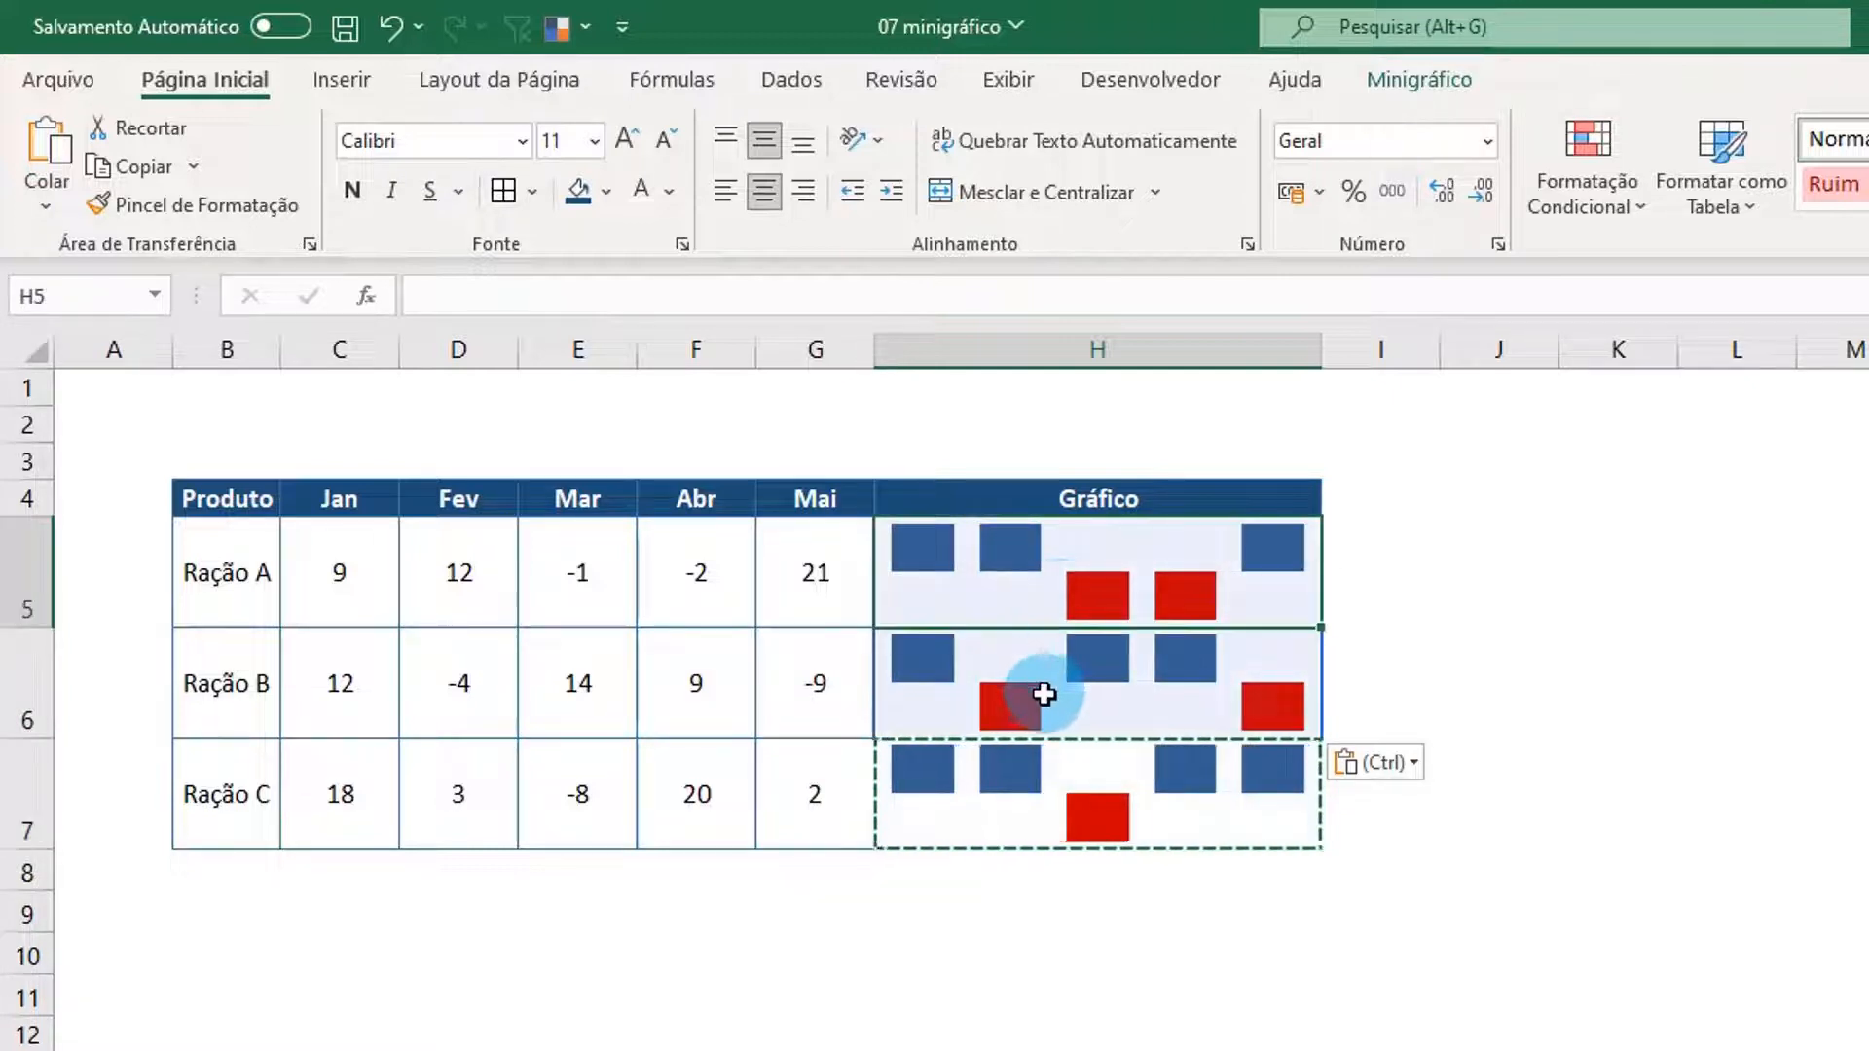
{"action": "left_click", "coordinate": [1049, 790]}
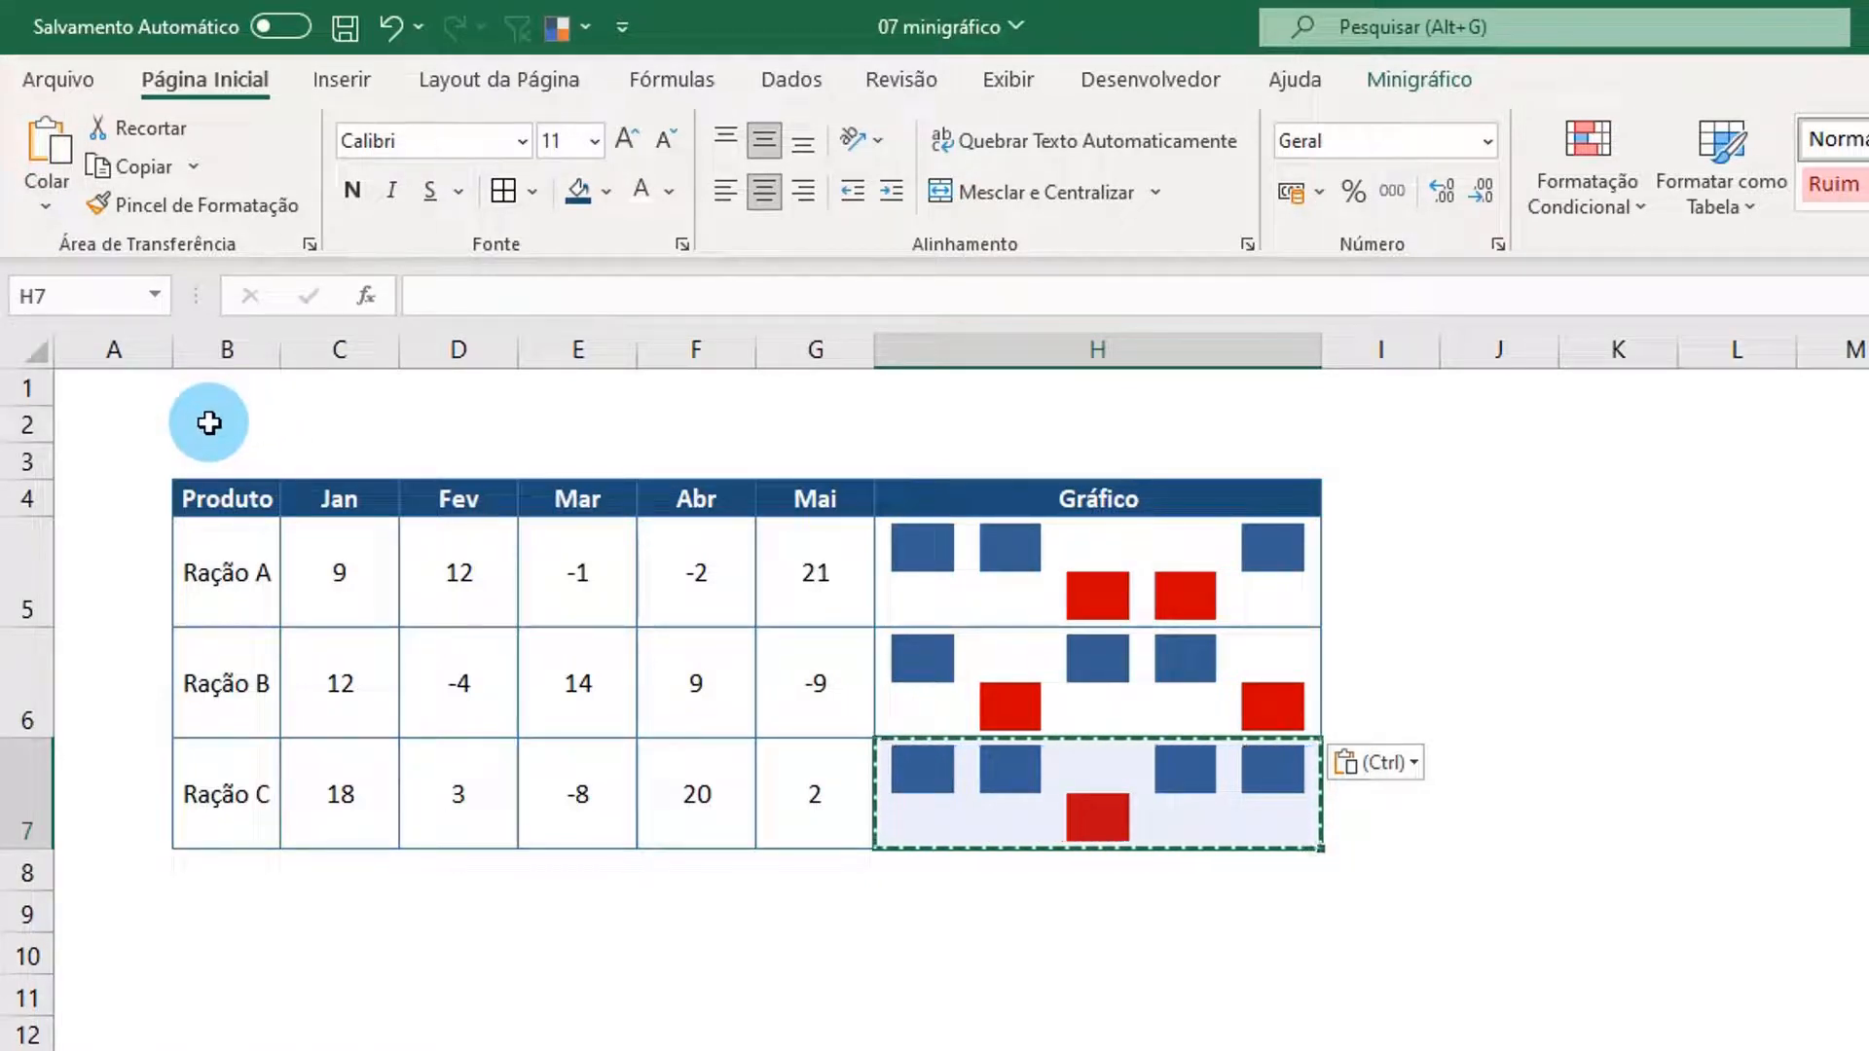
{"action": "left_click_drag", "start_coordinate": [209, 422], "coordinate": [1127, 423]}
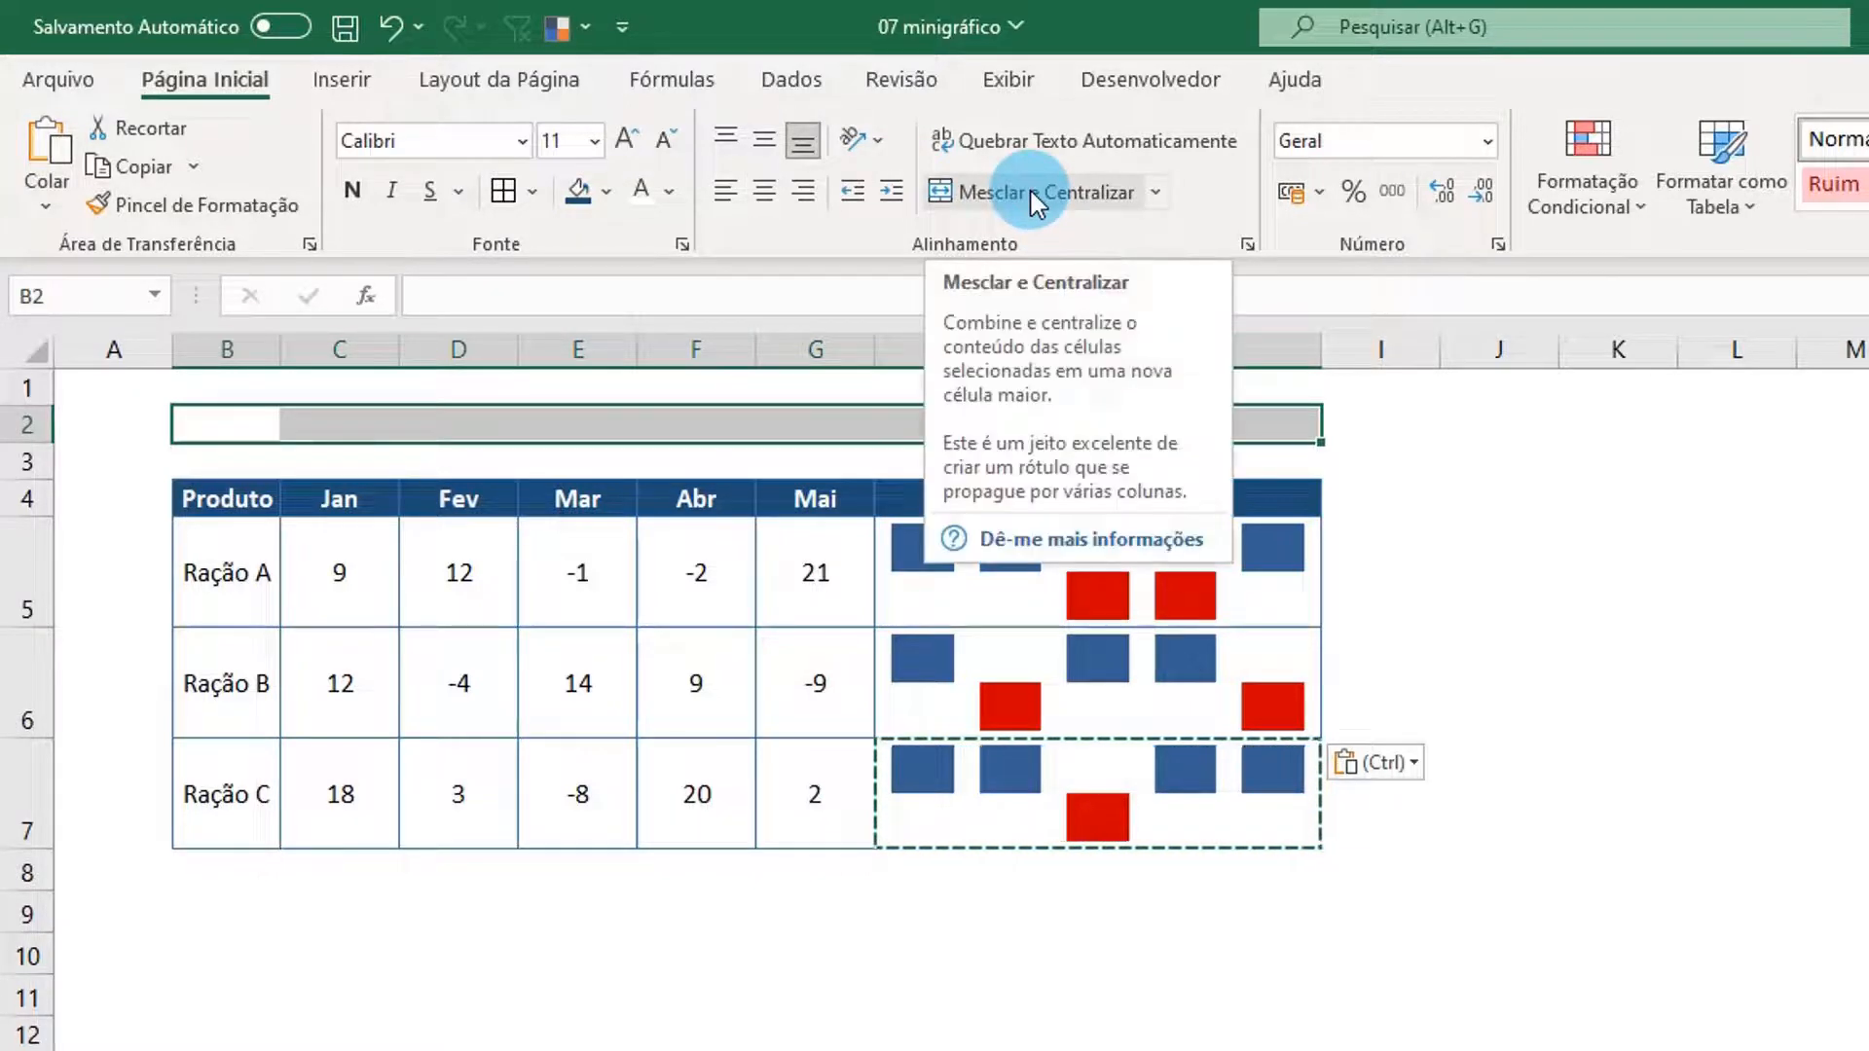
{"action": "left_click", "coordinate": [428, 428]}
{"action": "left_click", "coordinate": [260, 429]}
{"action": "left_click", "coordinate": [346, 421]}
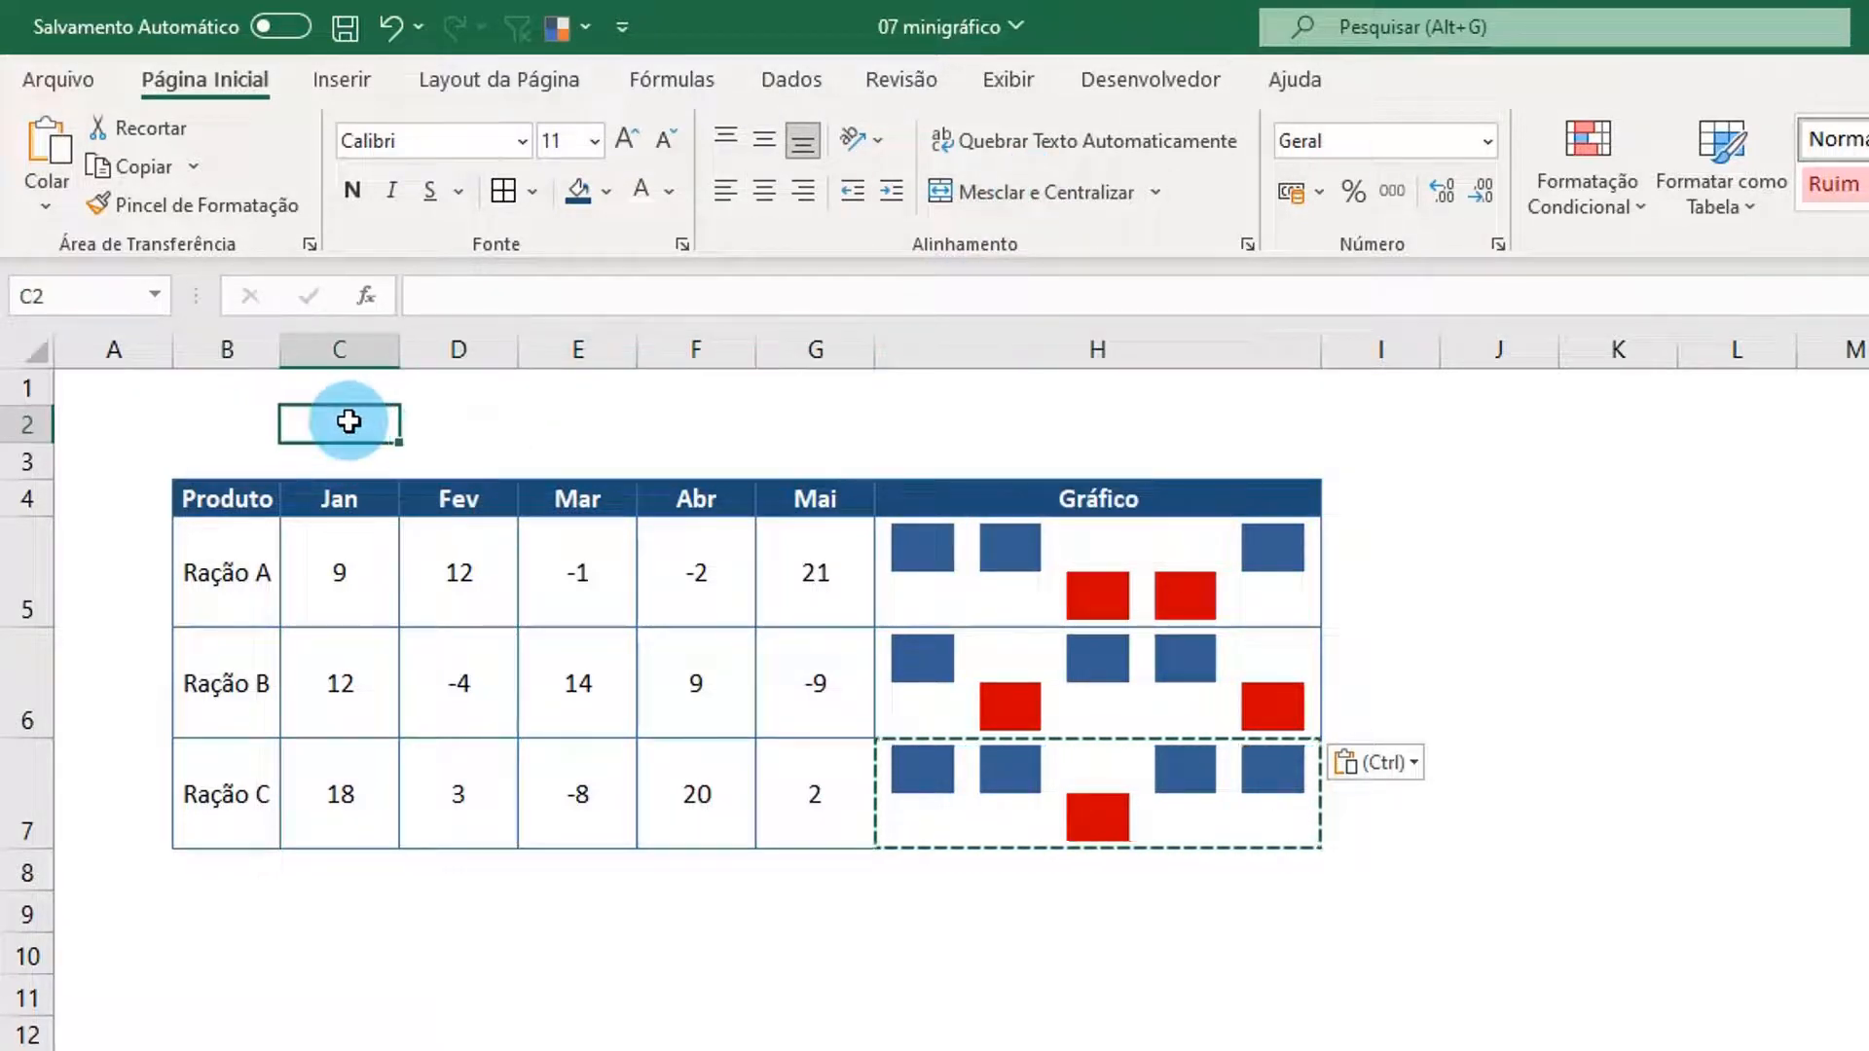
{"action": "left_click", "coordinate": [445, 434]}
{"action": "key", "text": "Right"}
{"action": "key", "text": "Right"}
{"action": "key", "text": "Right"}
{"action": "key", "text": "Right"}
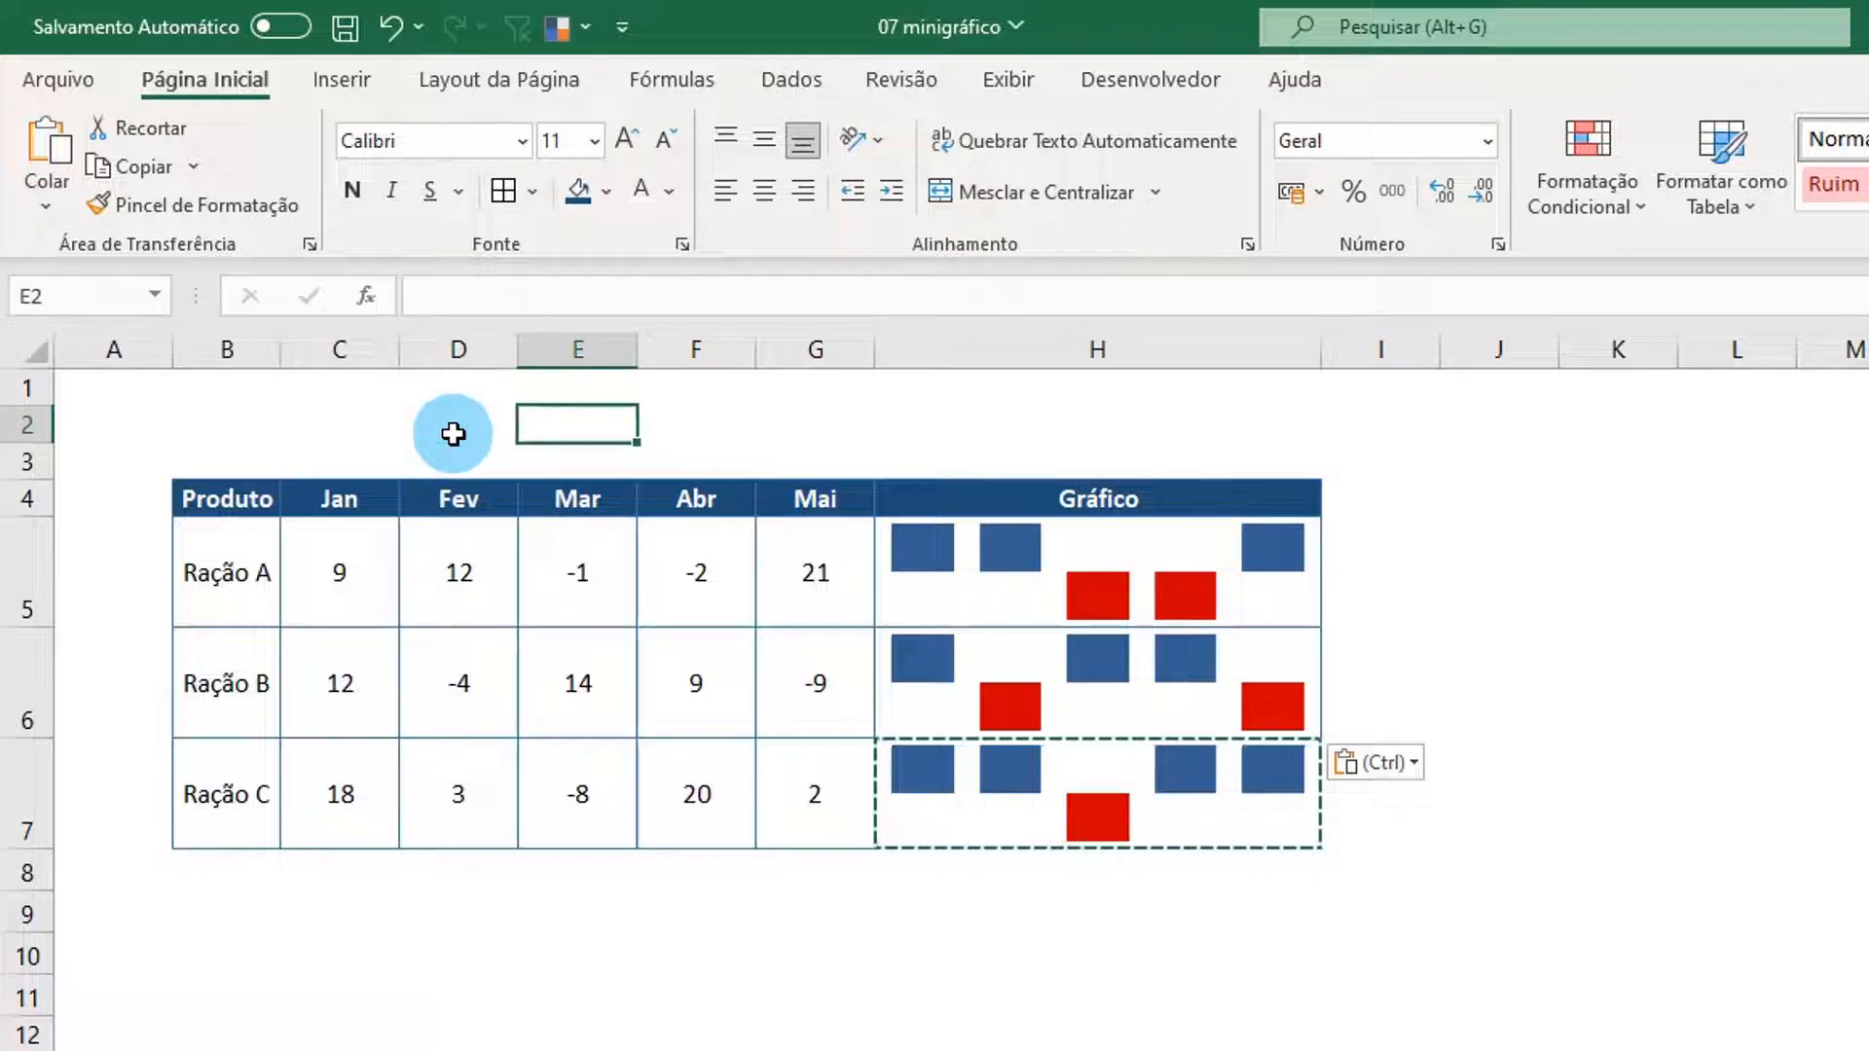
{"action": "key", "text": "Left"}
{"action": "key", "text": "Left"}
{"action": "key", "text": "Left"}
{"action": "key", "text": "Left"}
{"action": "key", "text": "Left"}
{"action": "key", "text": "Left"}
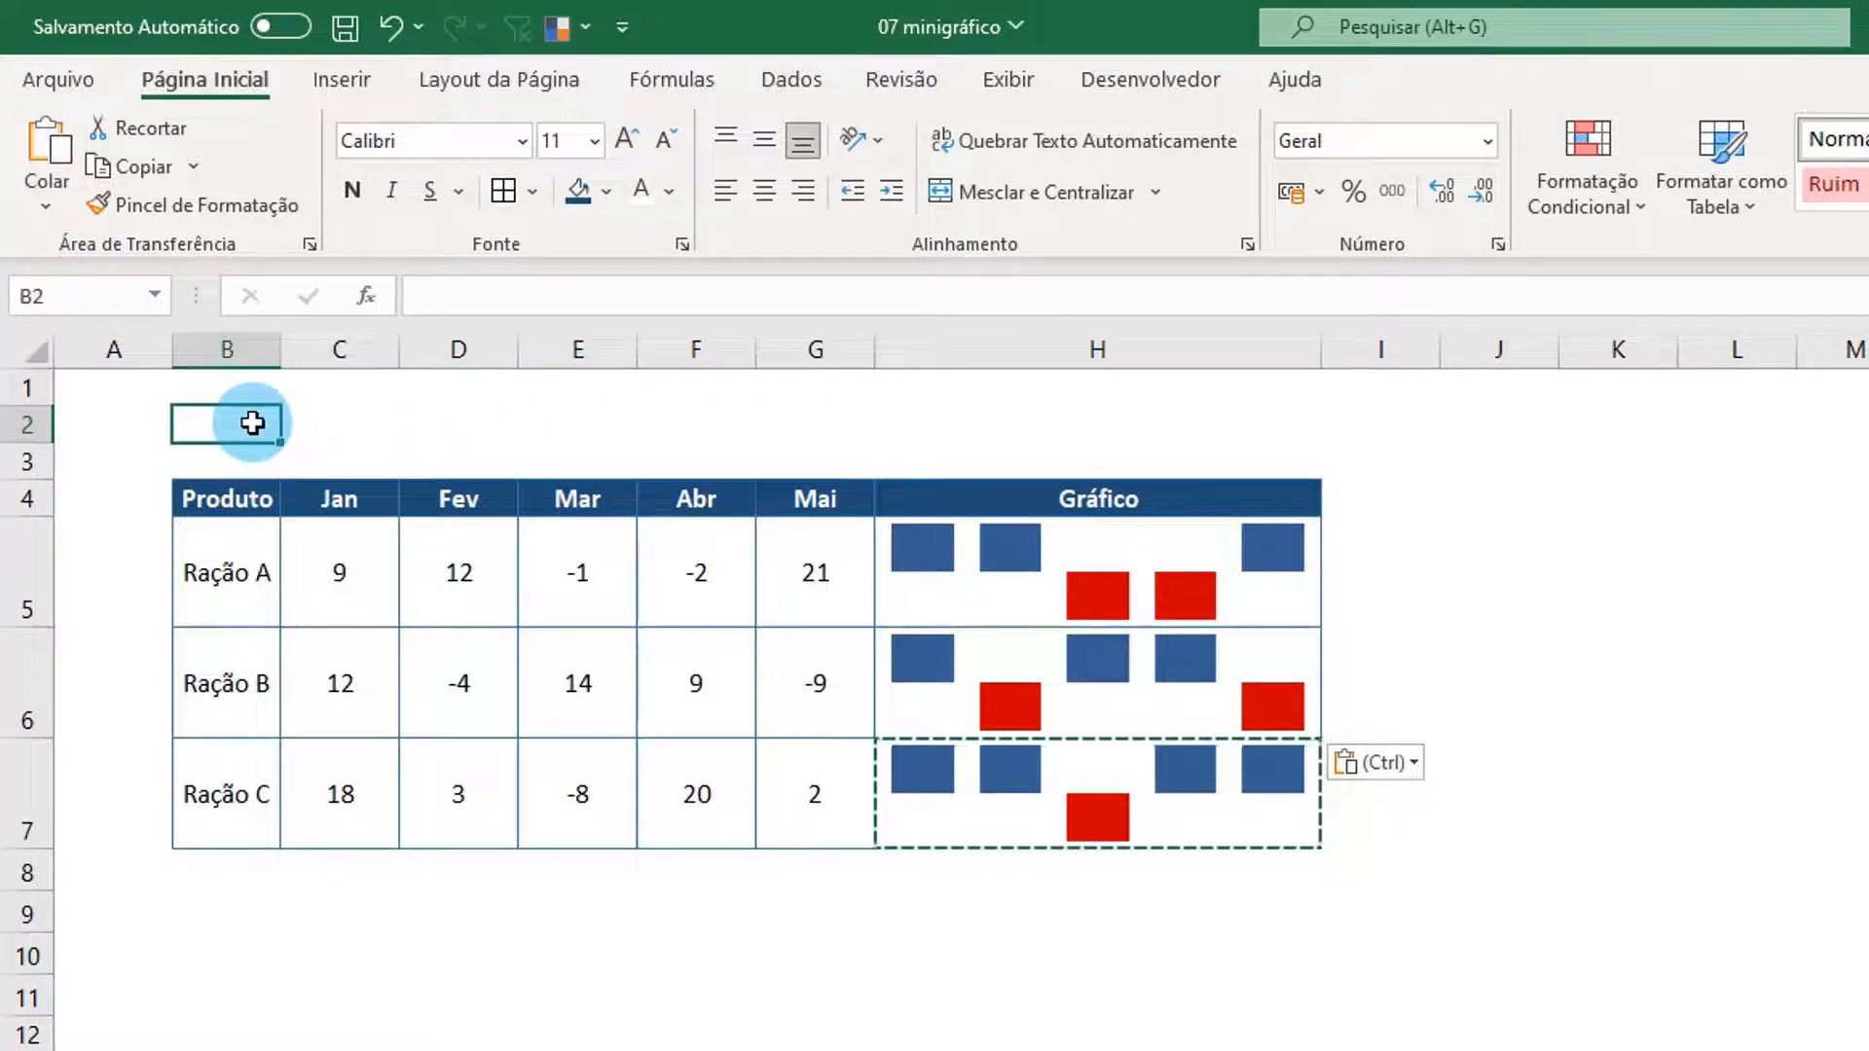
Merge and centre cells B2:H2 above the table
{"action": "left_click_drag", "start_coordinate": [253, 423], "coordinate": [1001, 428]}
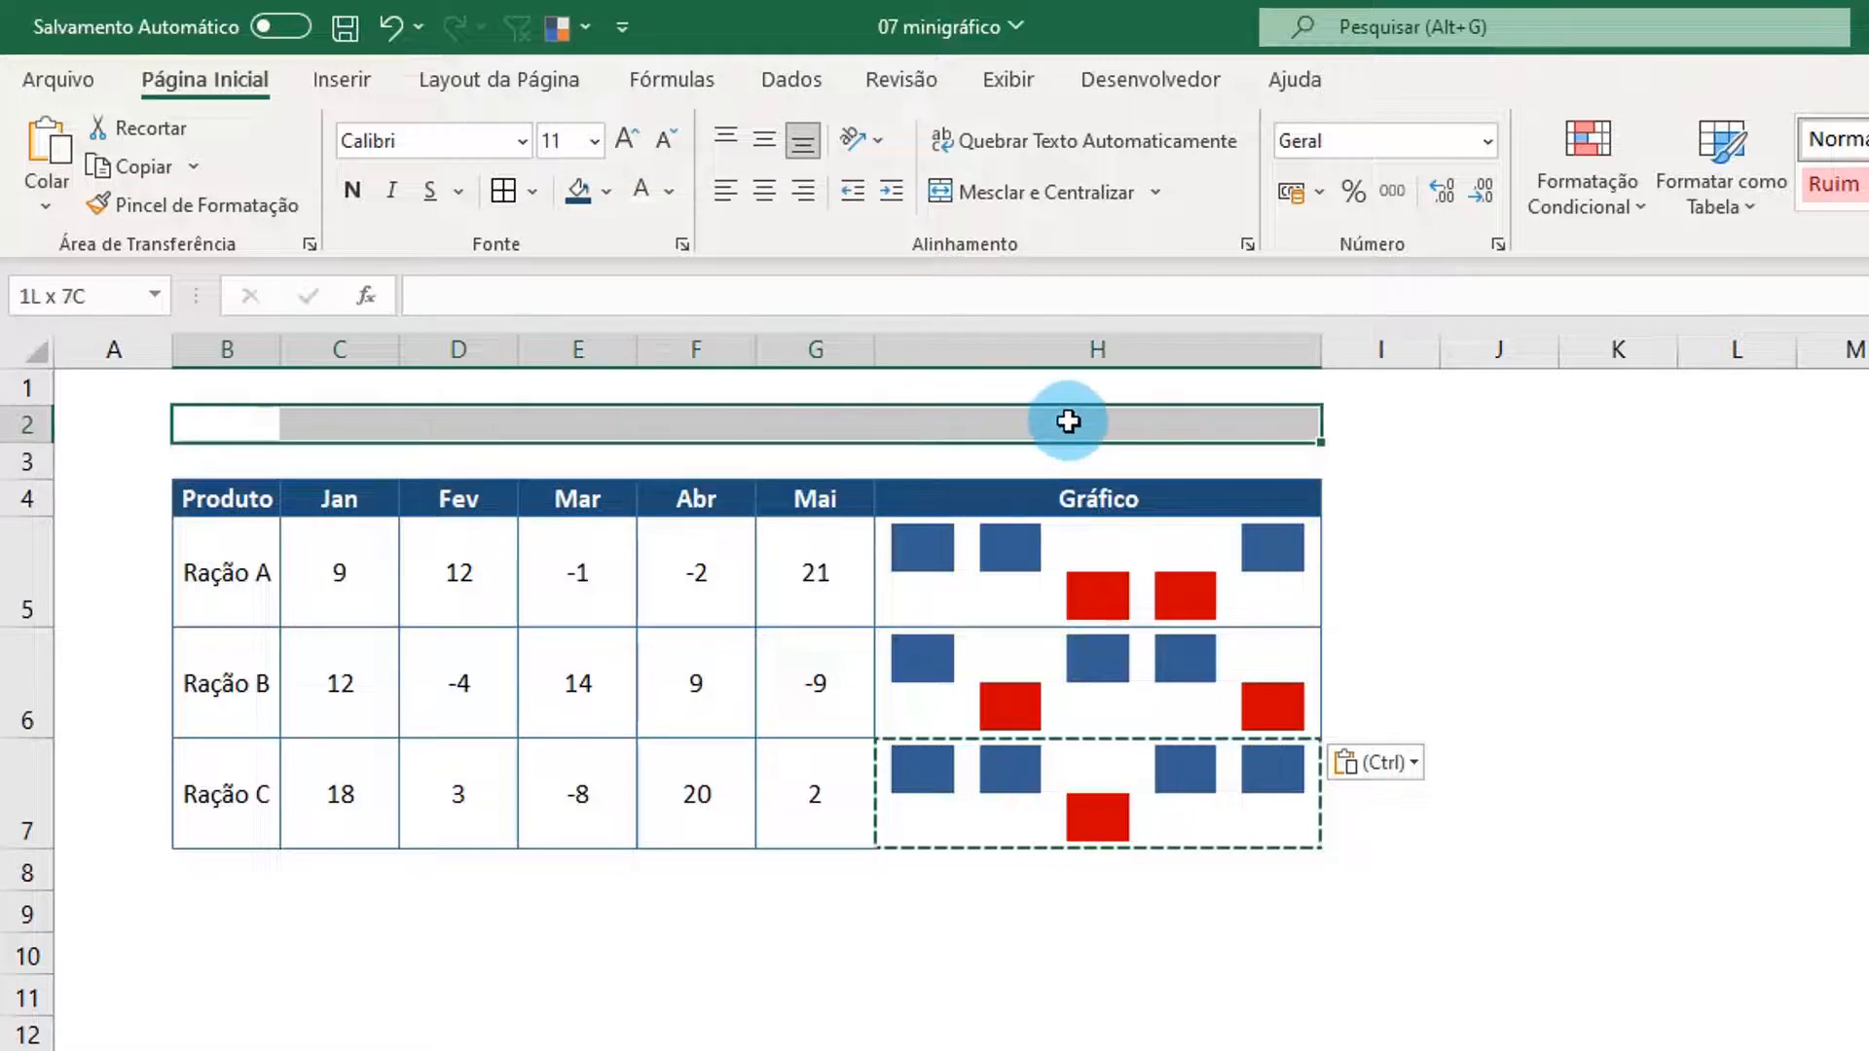
{"action": "left_click", "coordinate": [1041, 200]}
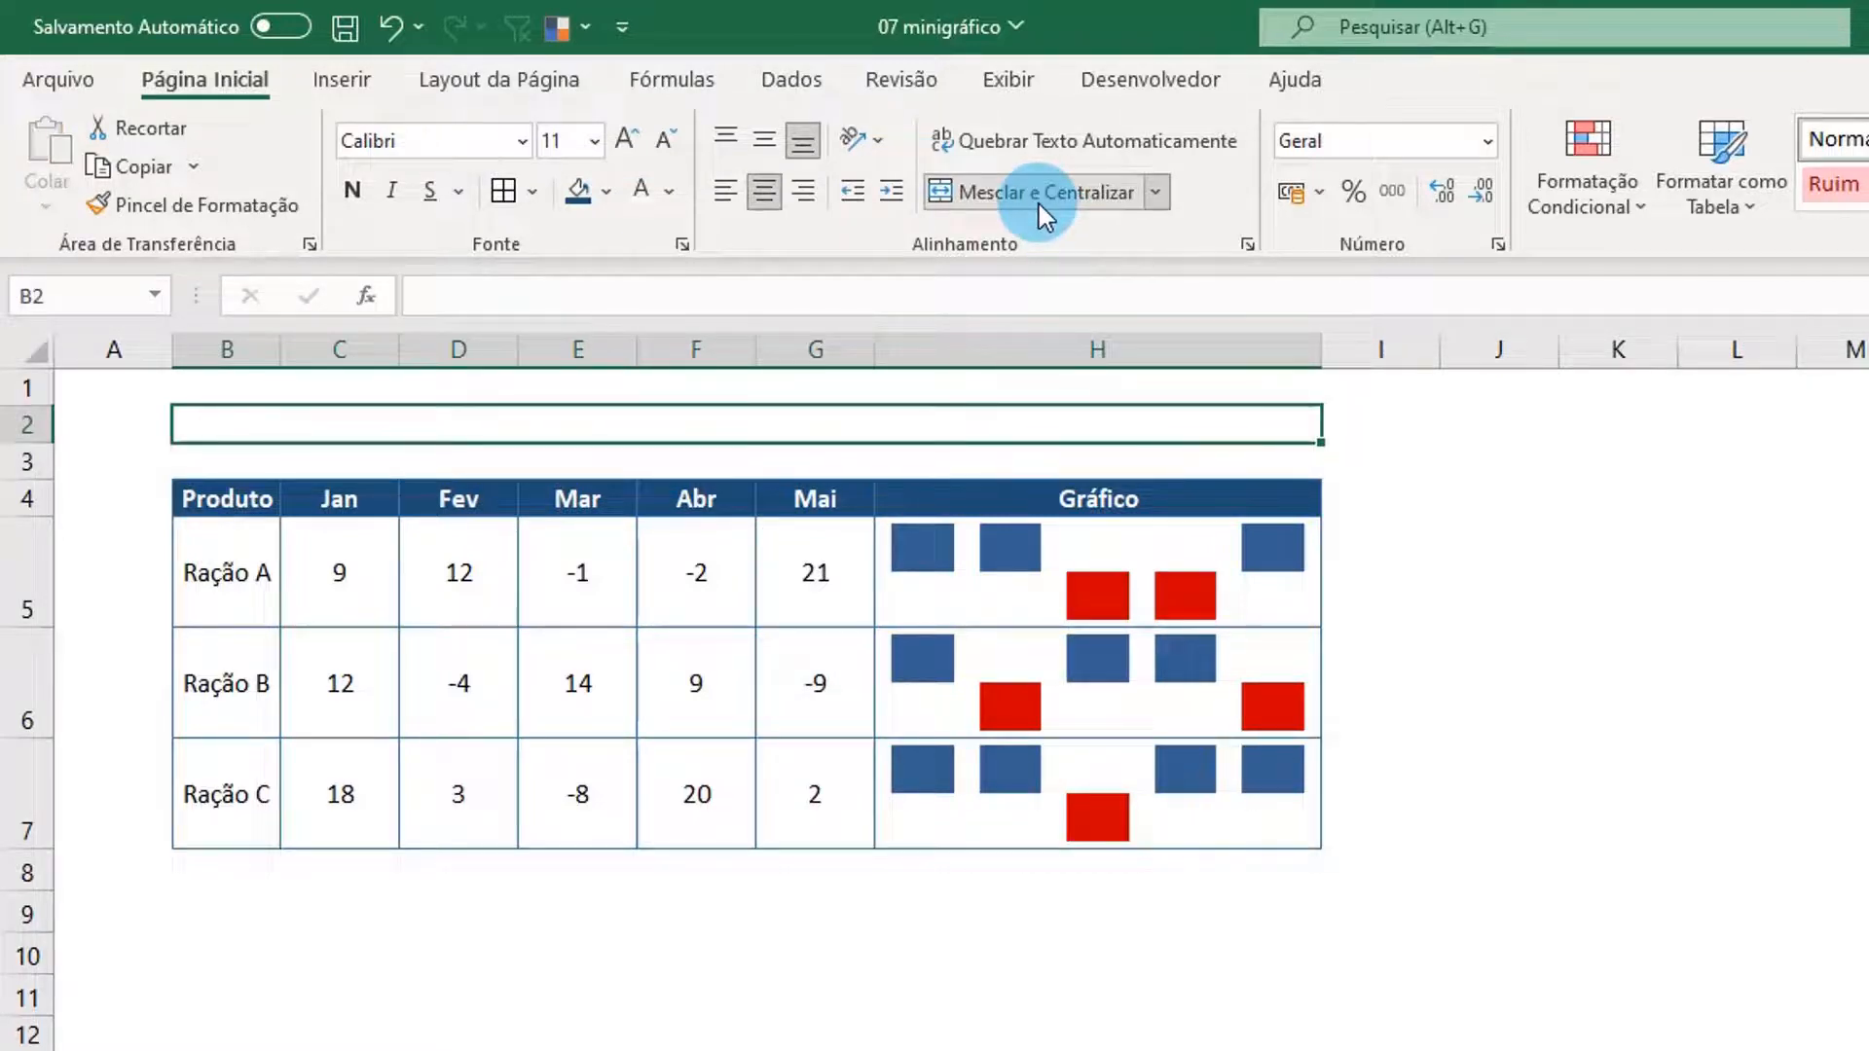
{"action": "key", "text": "Right"}
{"action": "key", "text": "Left"}
Enter the title DESEMPENHO DE VENDAS DE RAÇÕES in the merged cell above the table
{"action": "type", "text": "DE "}
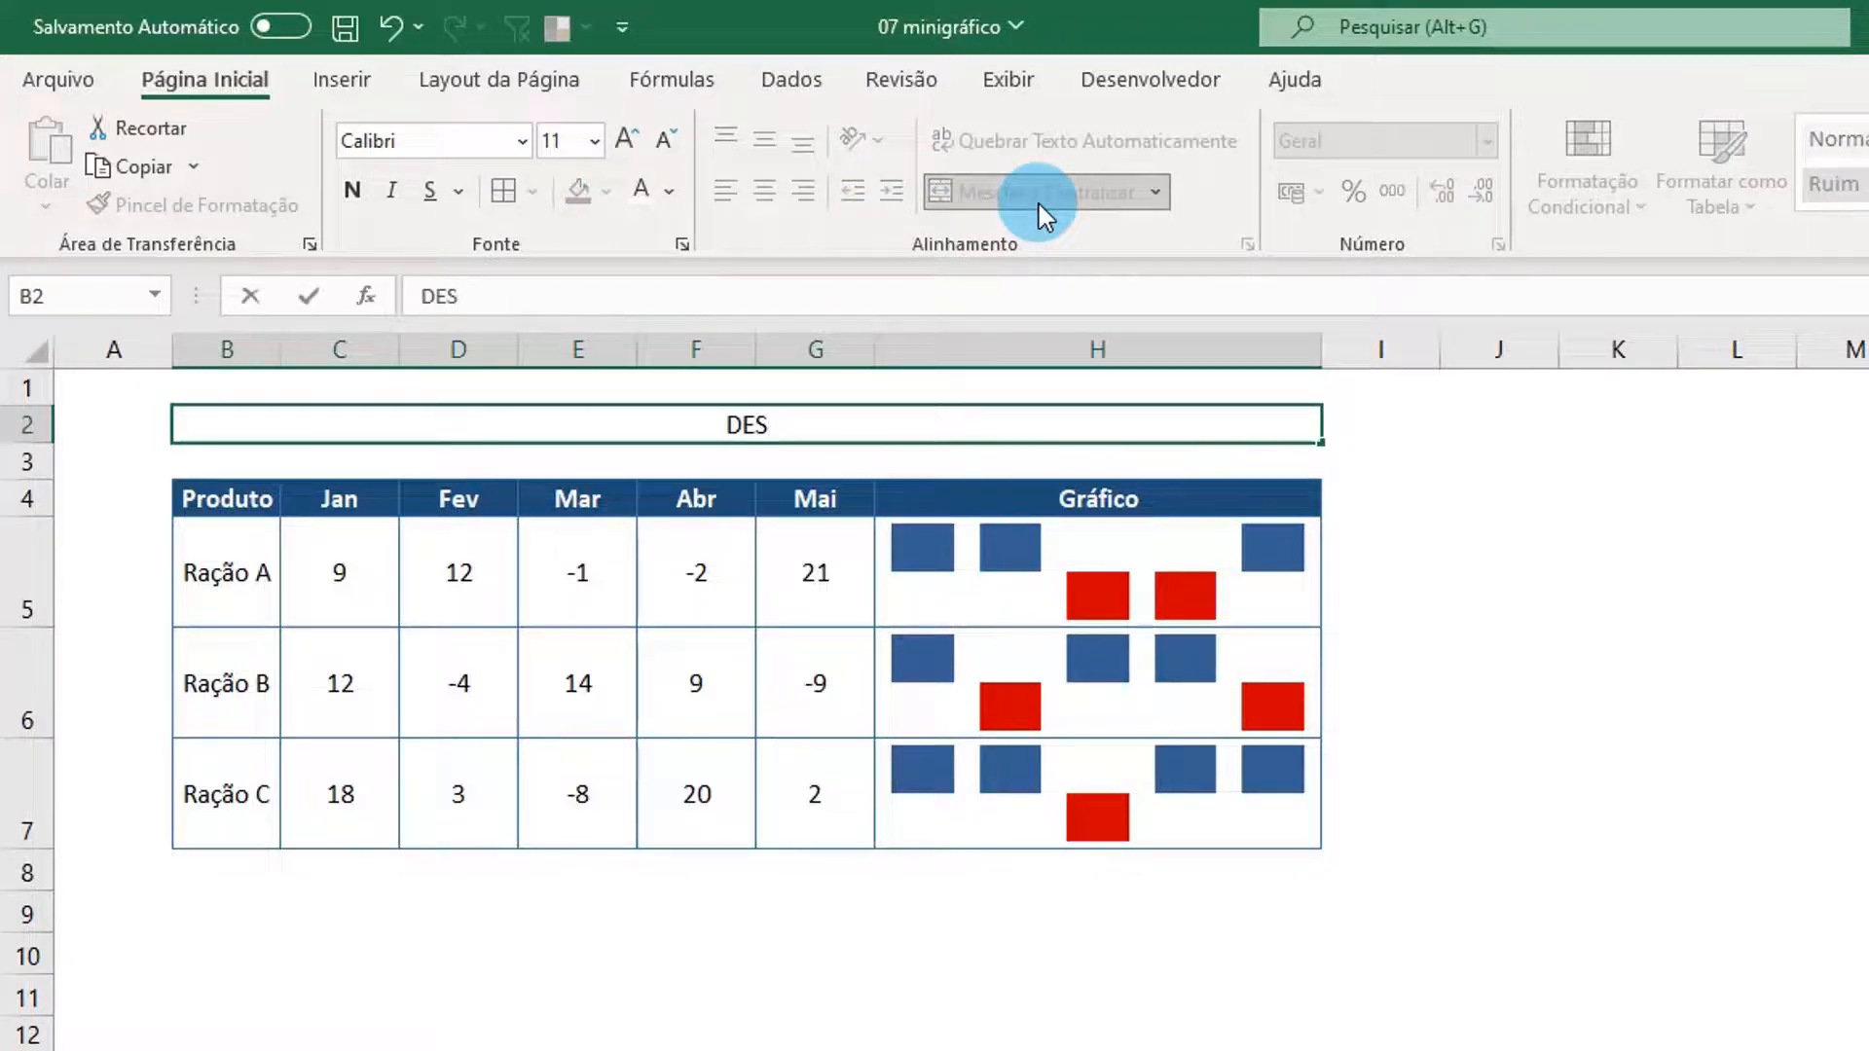
{"action": "type", "text": "SEMPLENHO"}
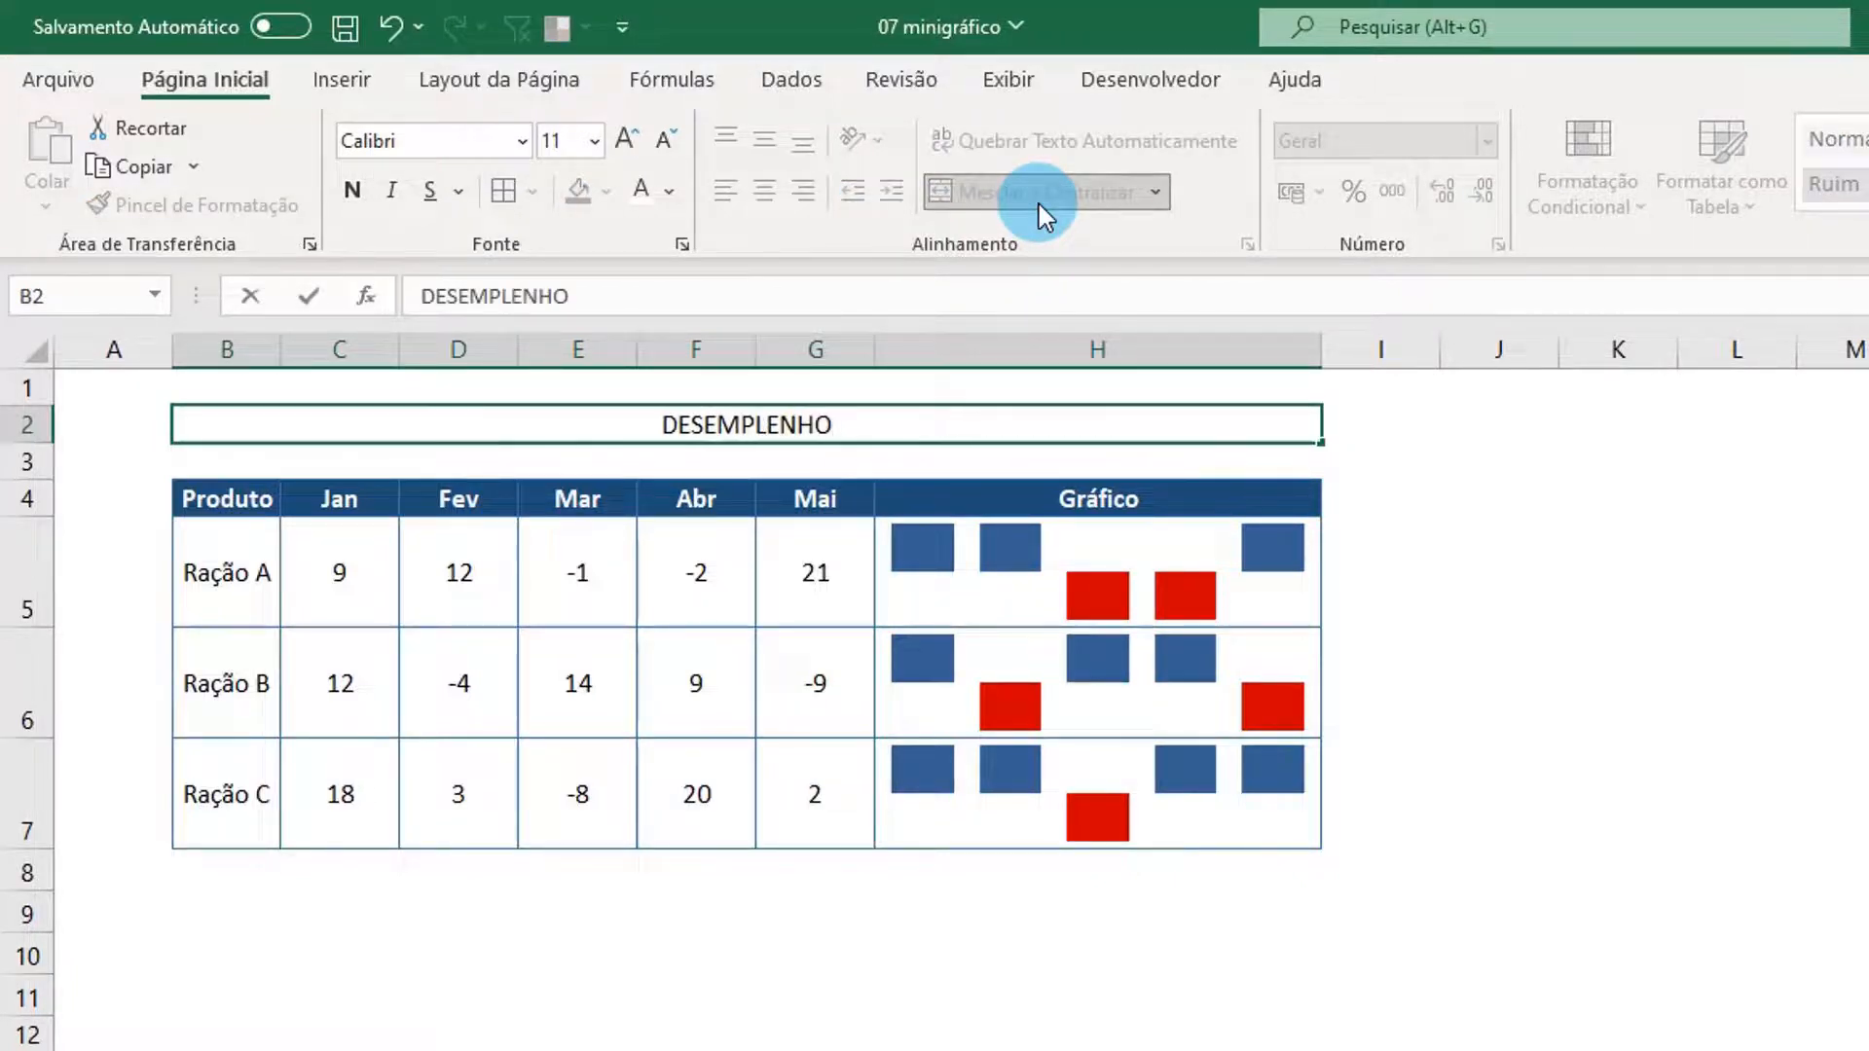
{"action": "key", "text": "BackSpace"}
{"action": "key", "text": "BackSpace"}
{"action": "type", "text": "NHO DE VENDAS "}
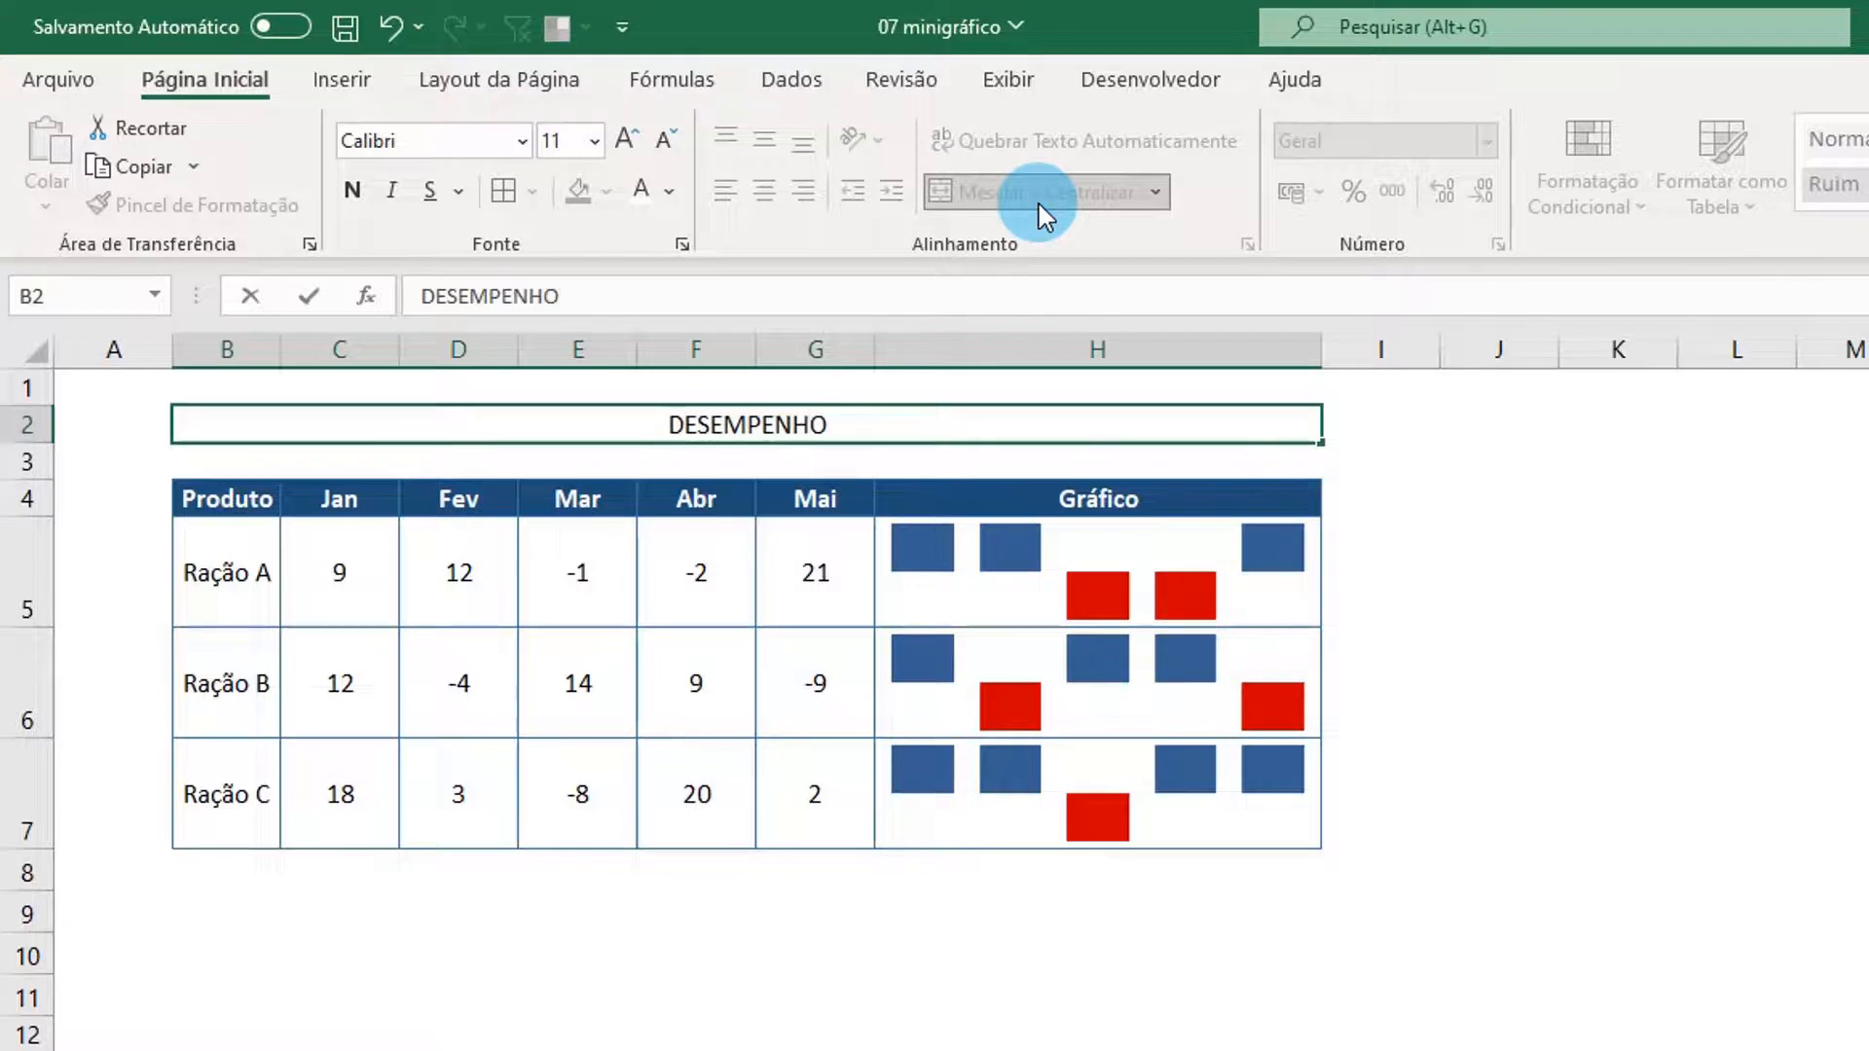
{"action": "type", "text": "DE"}
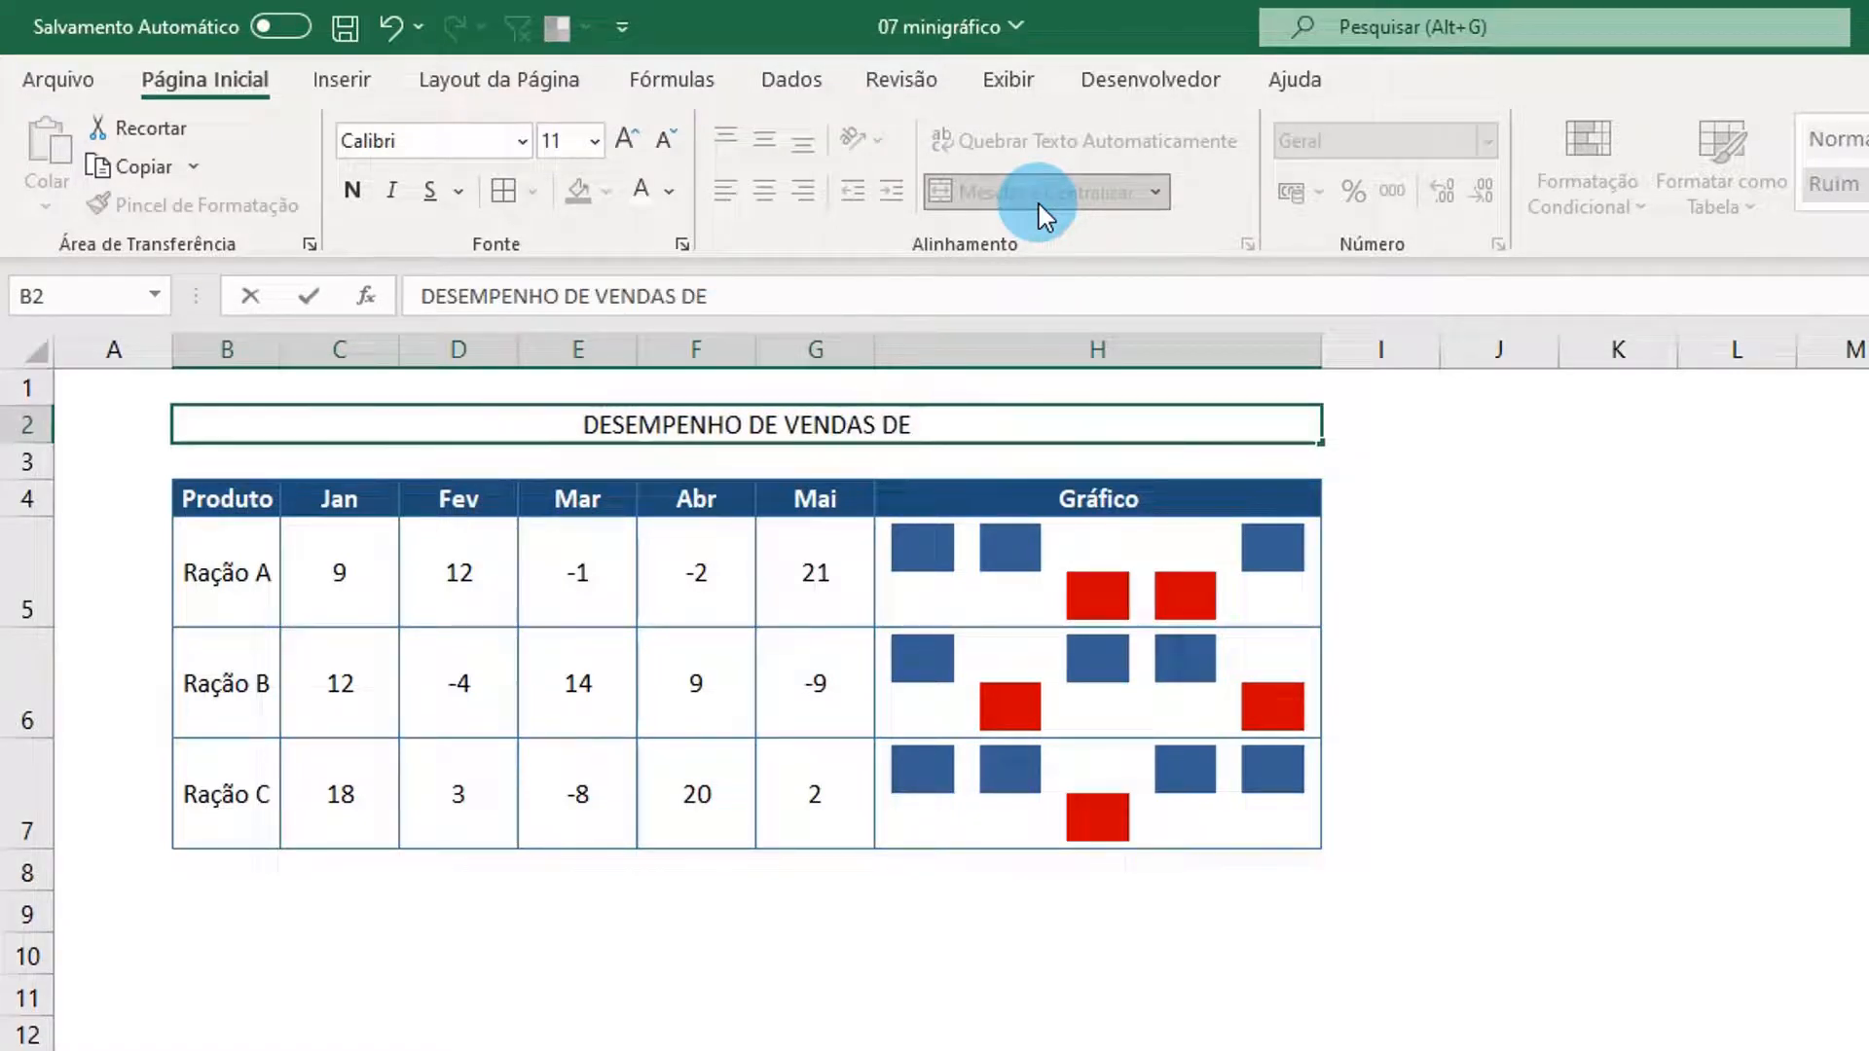
{"action": "type", "text": " RAÇÕES"}
{"action": "key", "text": "Return"}
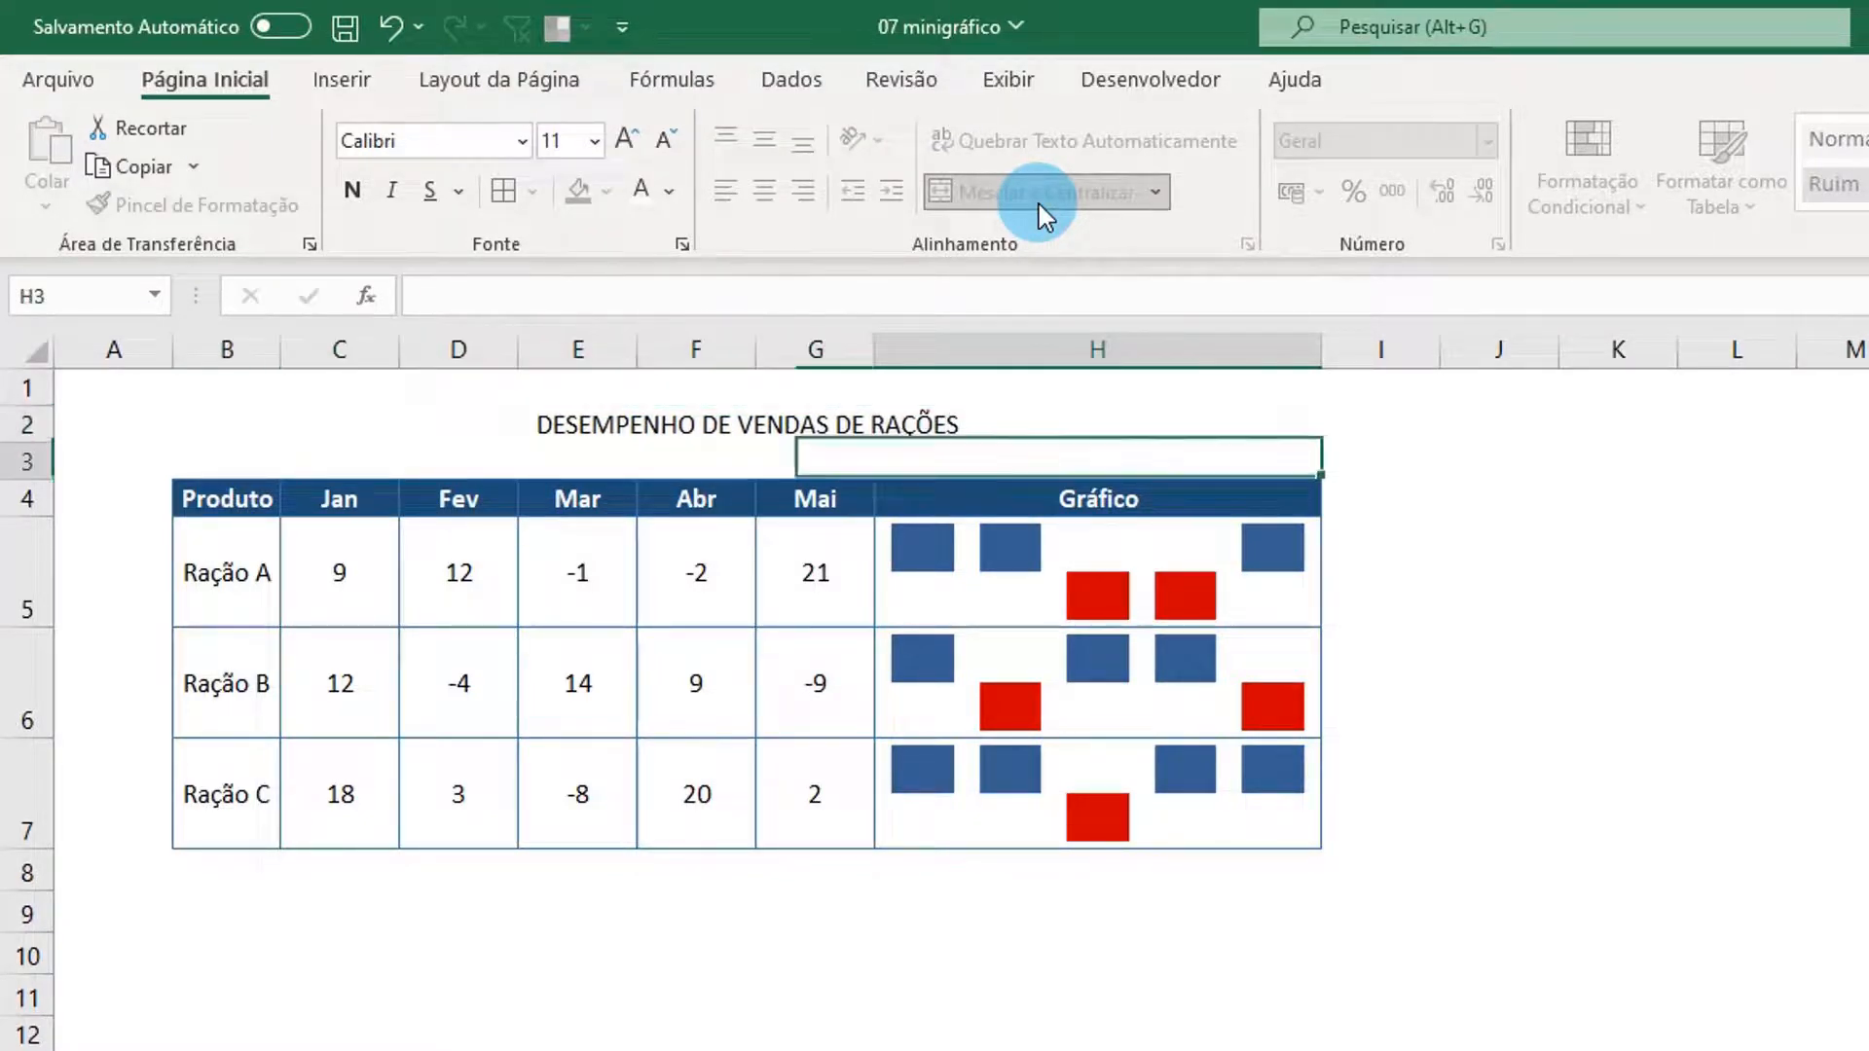
Format the title cell with the header's dark blue fill and bold white text
{"action": "key", "text": "Up"}
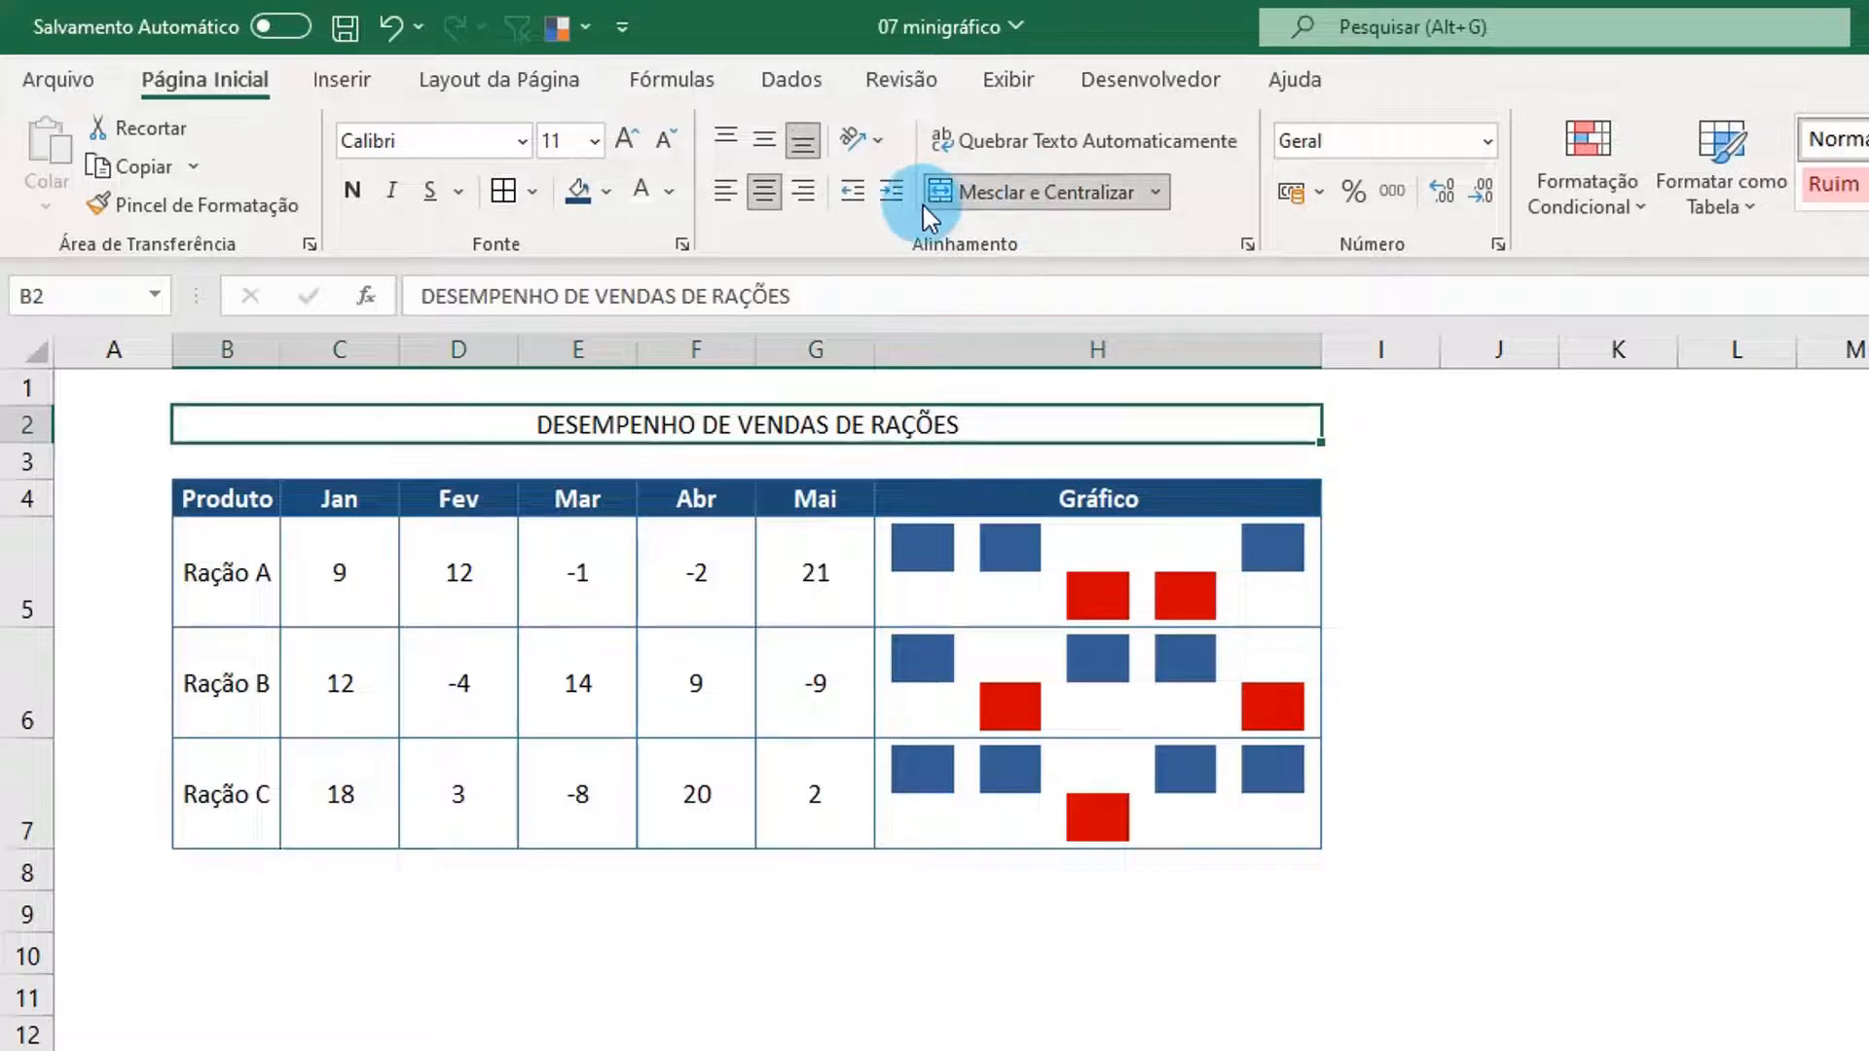
{"action": "left_click", "coordinate": [576, 195]}
{"action": "left_click", "coordinate": [638, 195]}
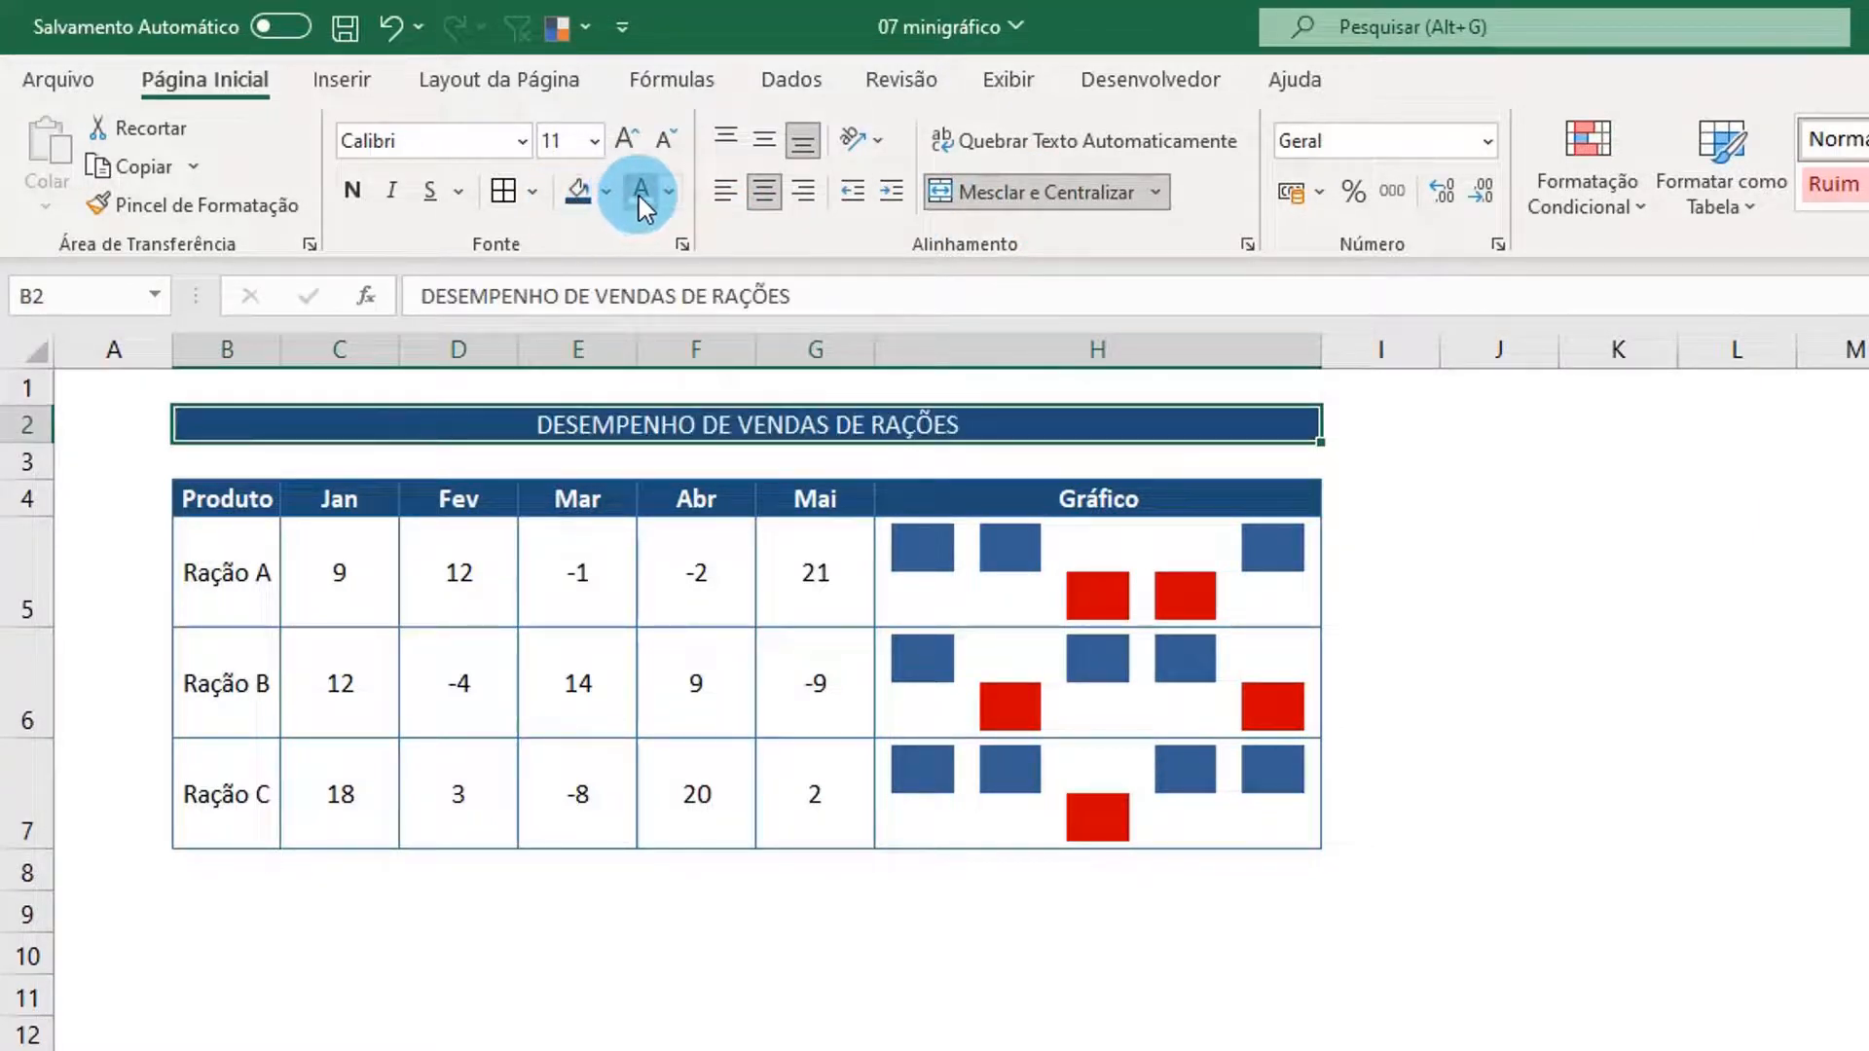
{"action": "left_click", "coordinate": [359, 183]}
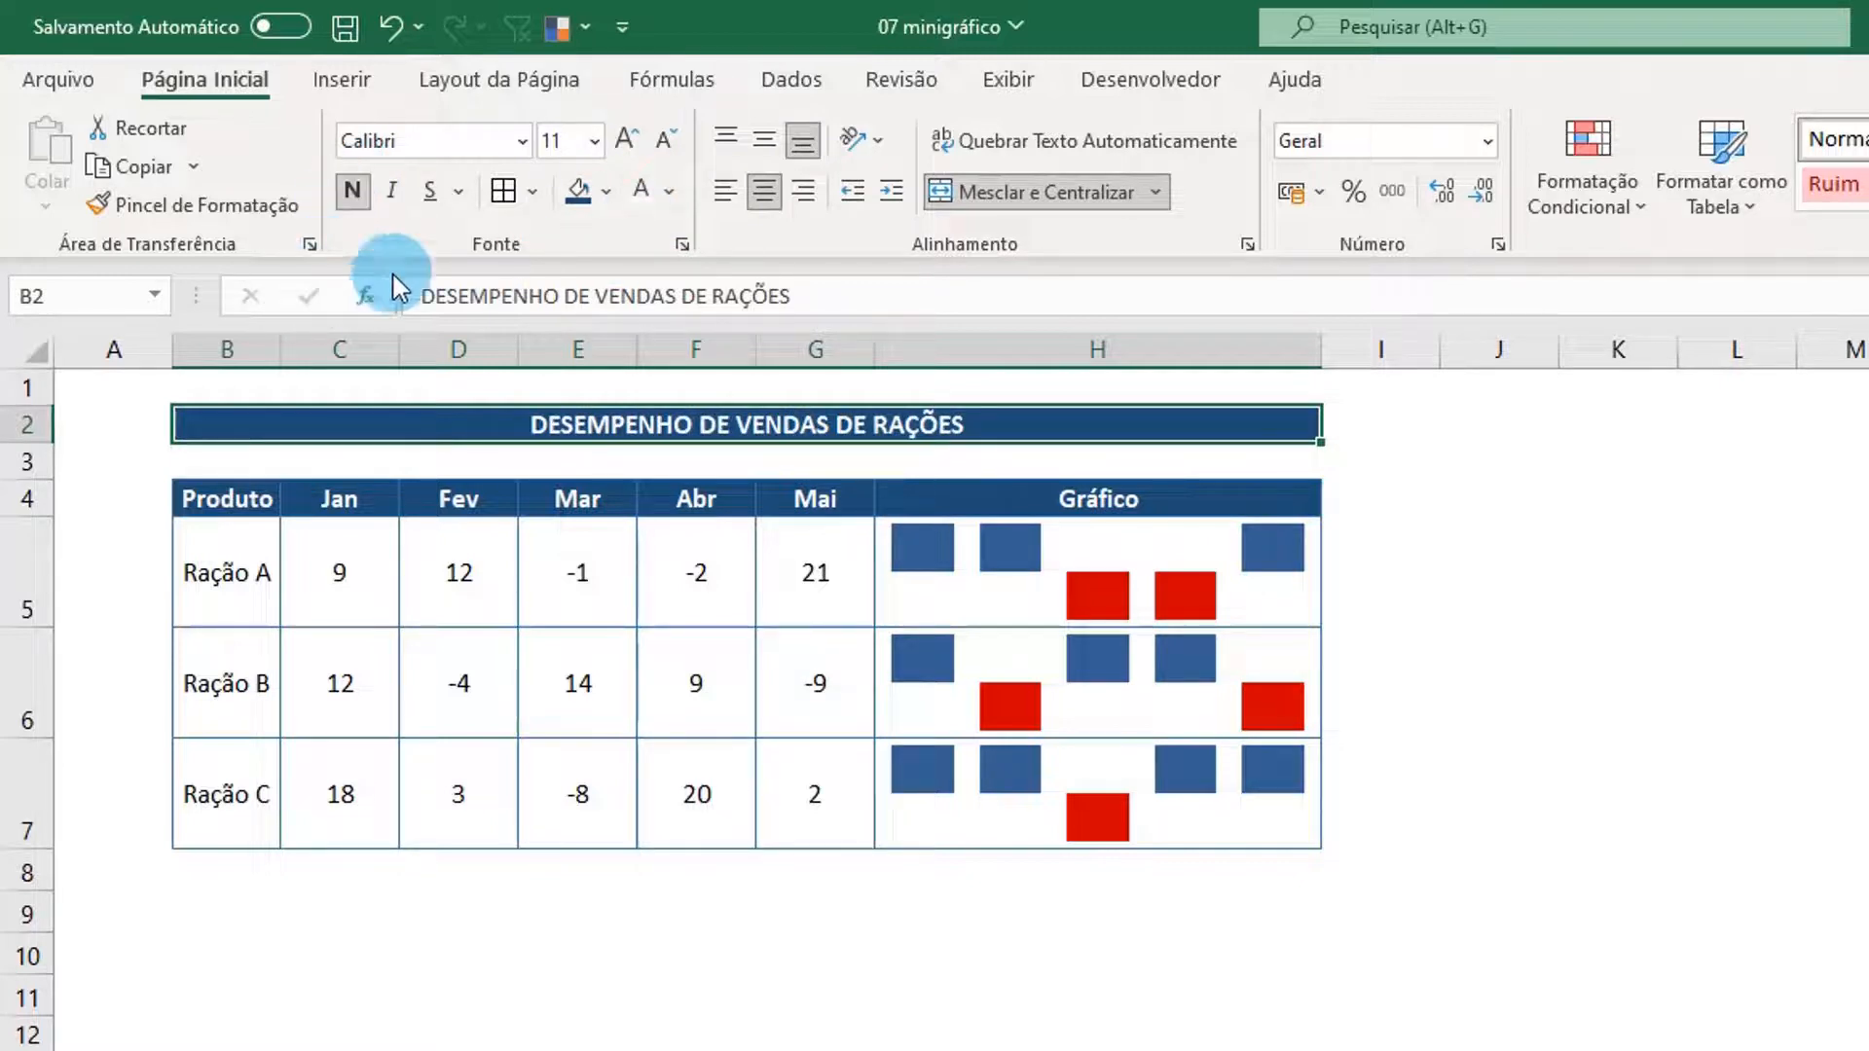
Increase the title's font size to 22
{"action": "left_click", "coordinate": [623, 141]}
{"action": "left_click", "coordinate": [622, 141]}
{"action": "left_click", "coordinate": [623, 142]}
{"action": "left_click", "coordinate": [623, 141]}
{"action": "left_click", "coordinate": [622, 141]}
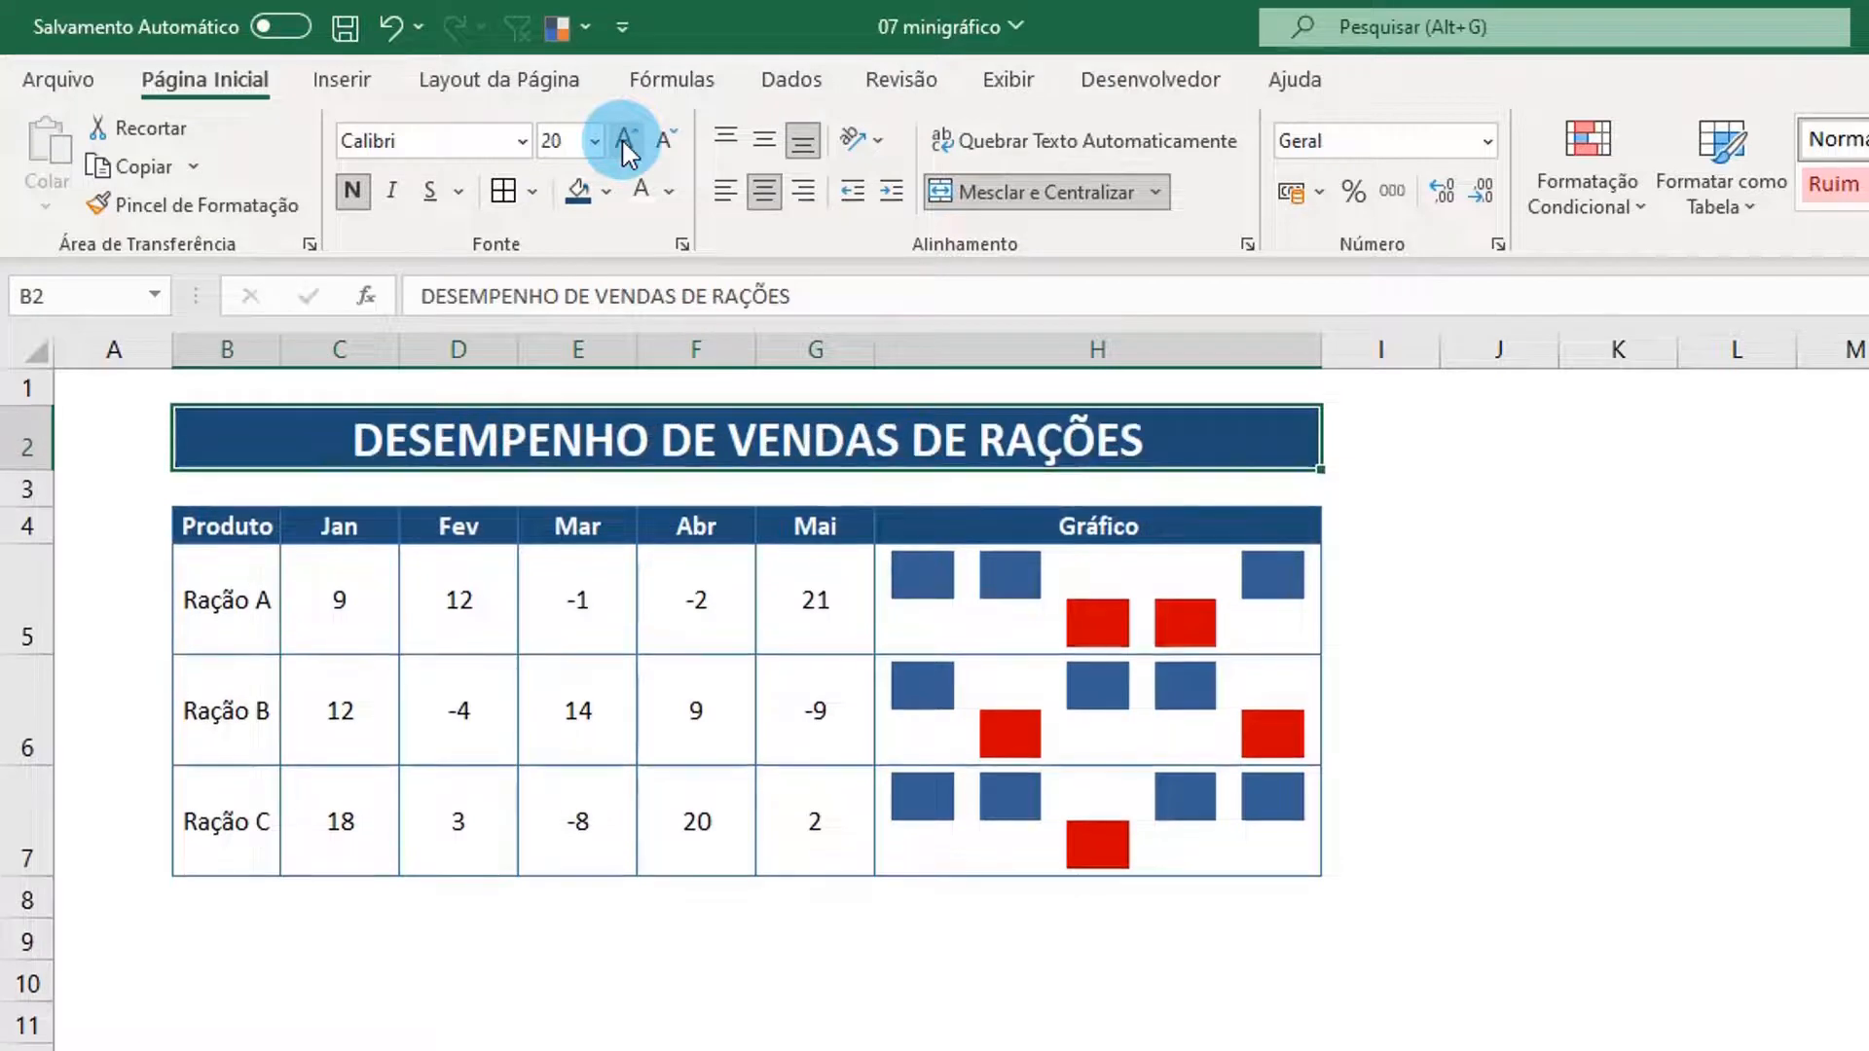
{"action": "left_click", "coordinate": [623, 141]}
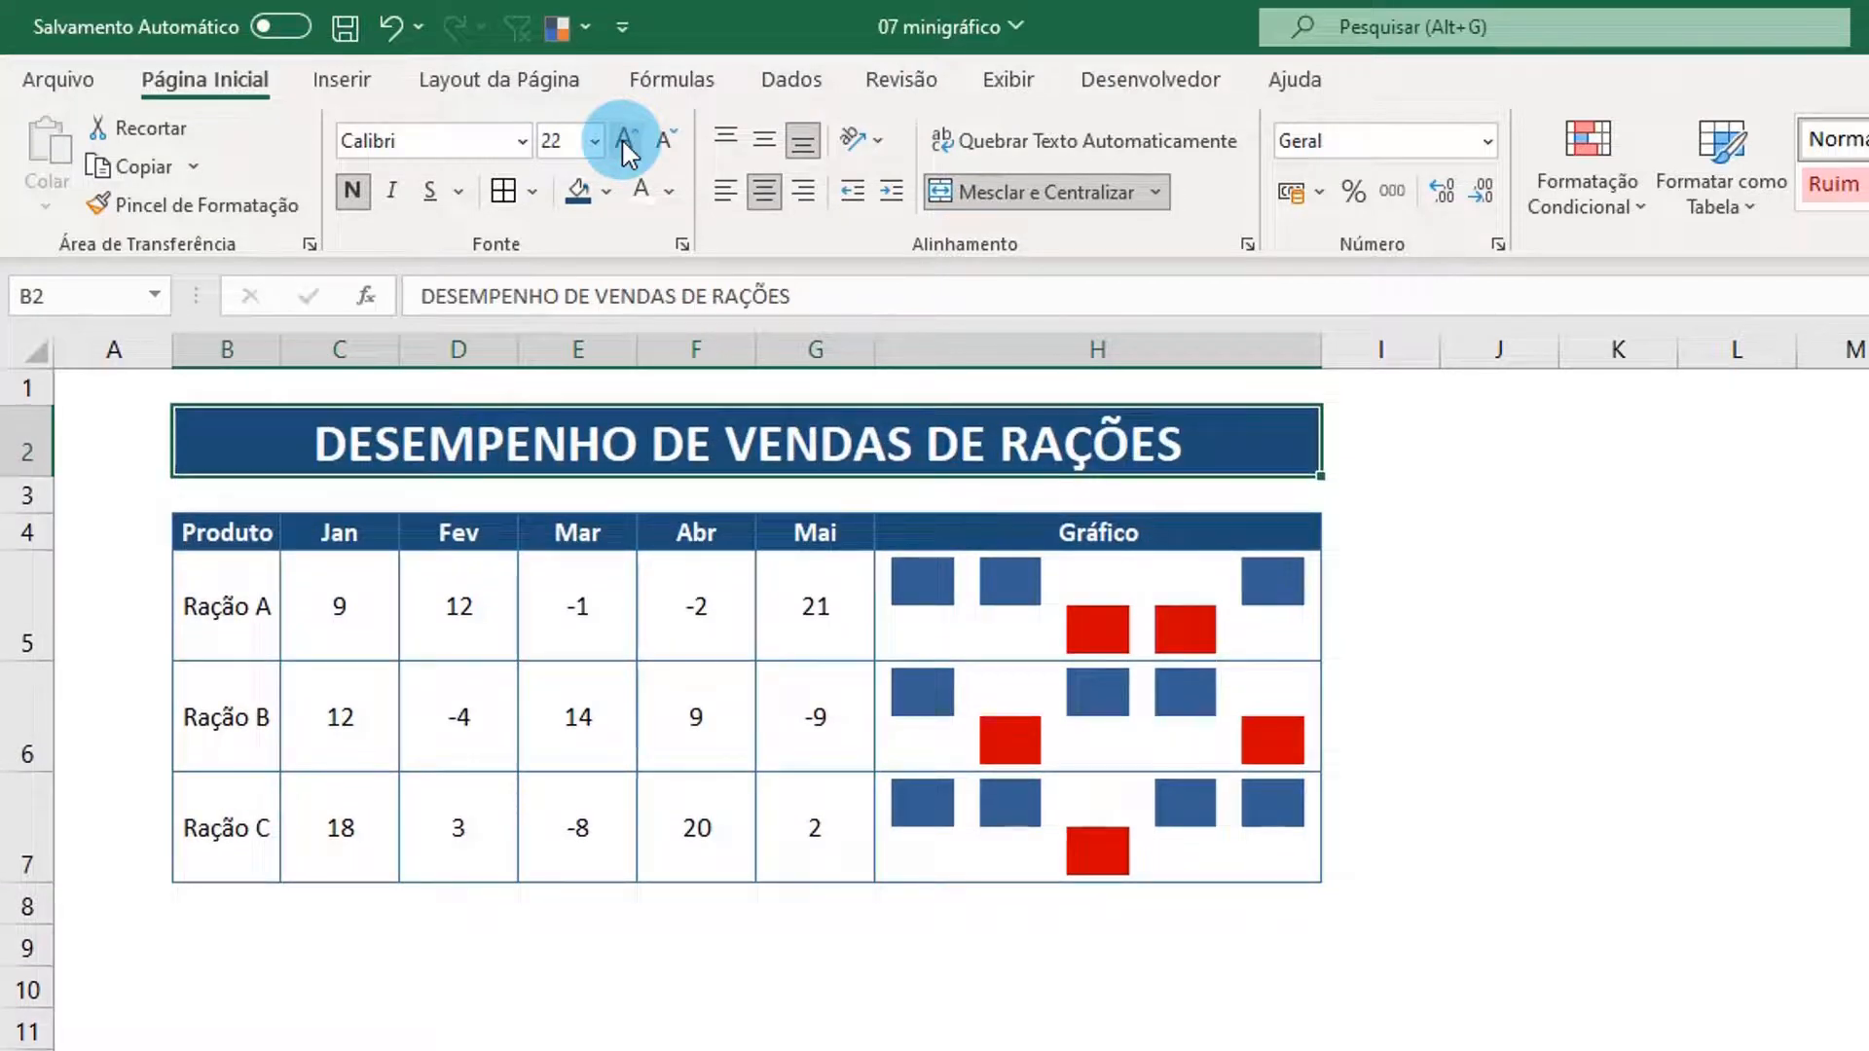
Increase the title's font size to 24 and make row 2 taller to give the title more room
{"action": "left_click", "coordinate": [623, 141]}
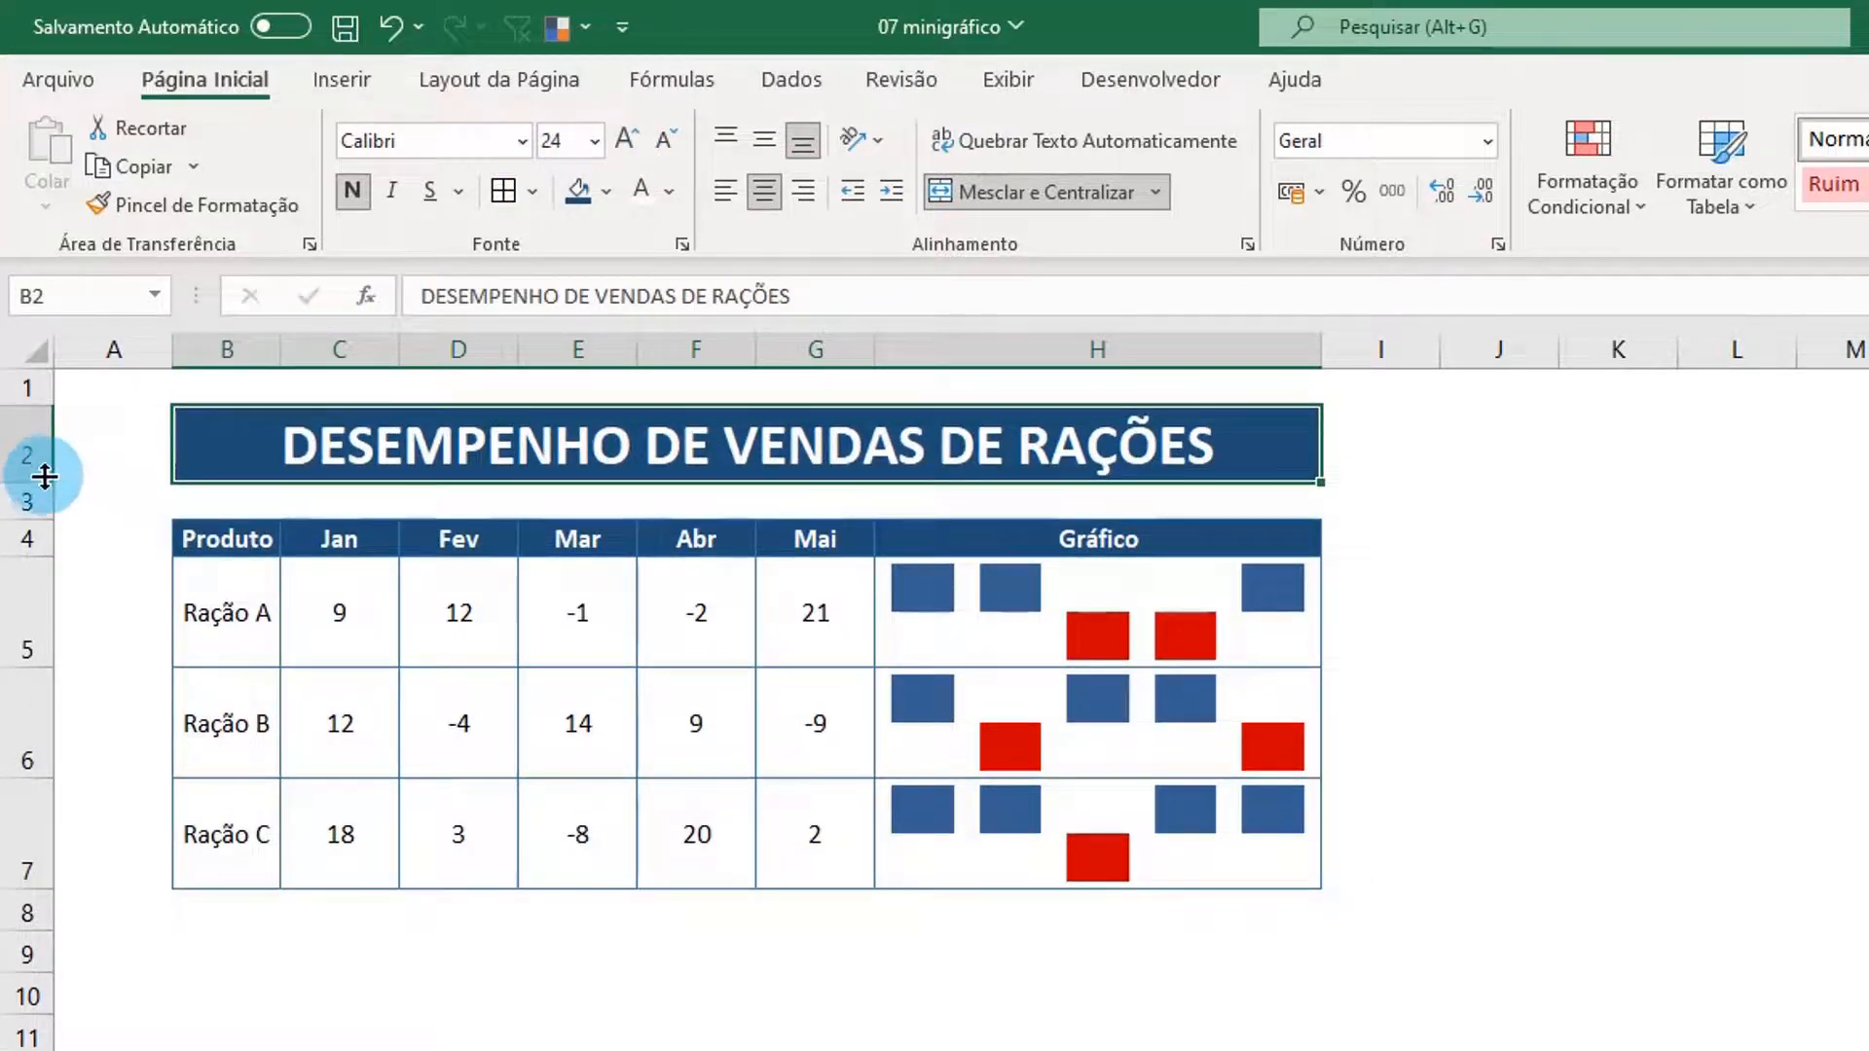
{"action": "left_click_drag", "start_coordinate": [38, 486], "coordinate": [38, 522]}
{"action": "left_click", "coordinate": [782, 965]}
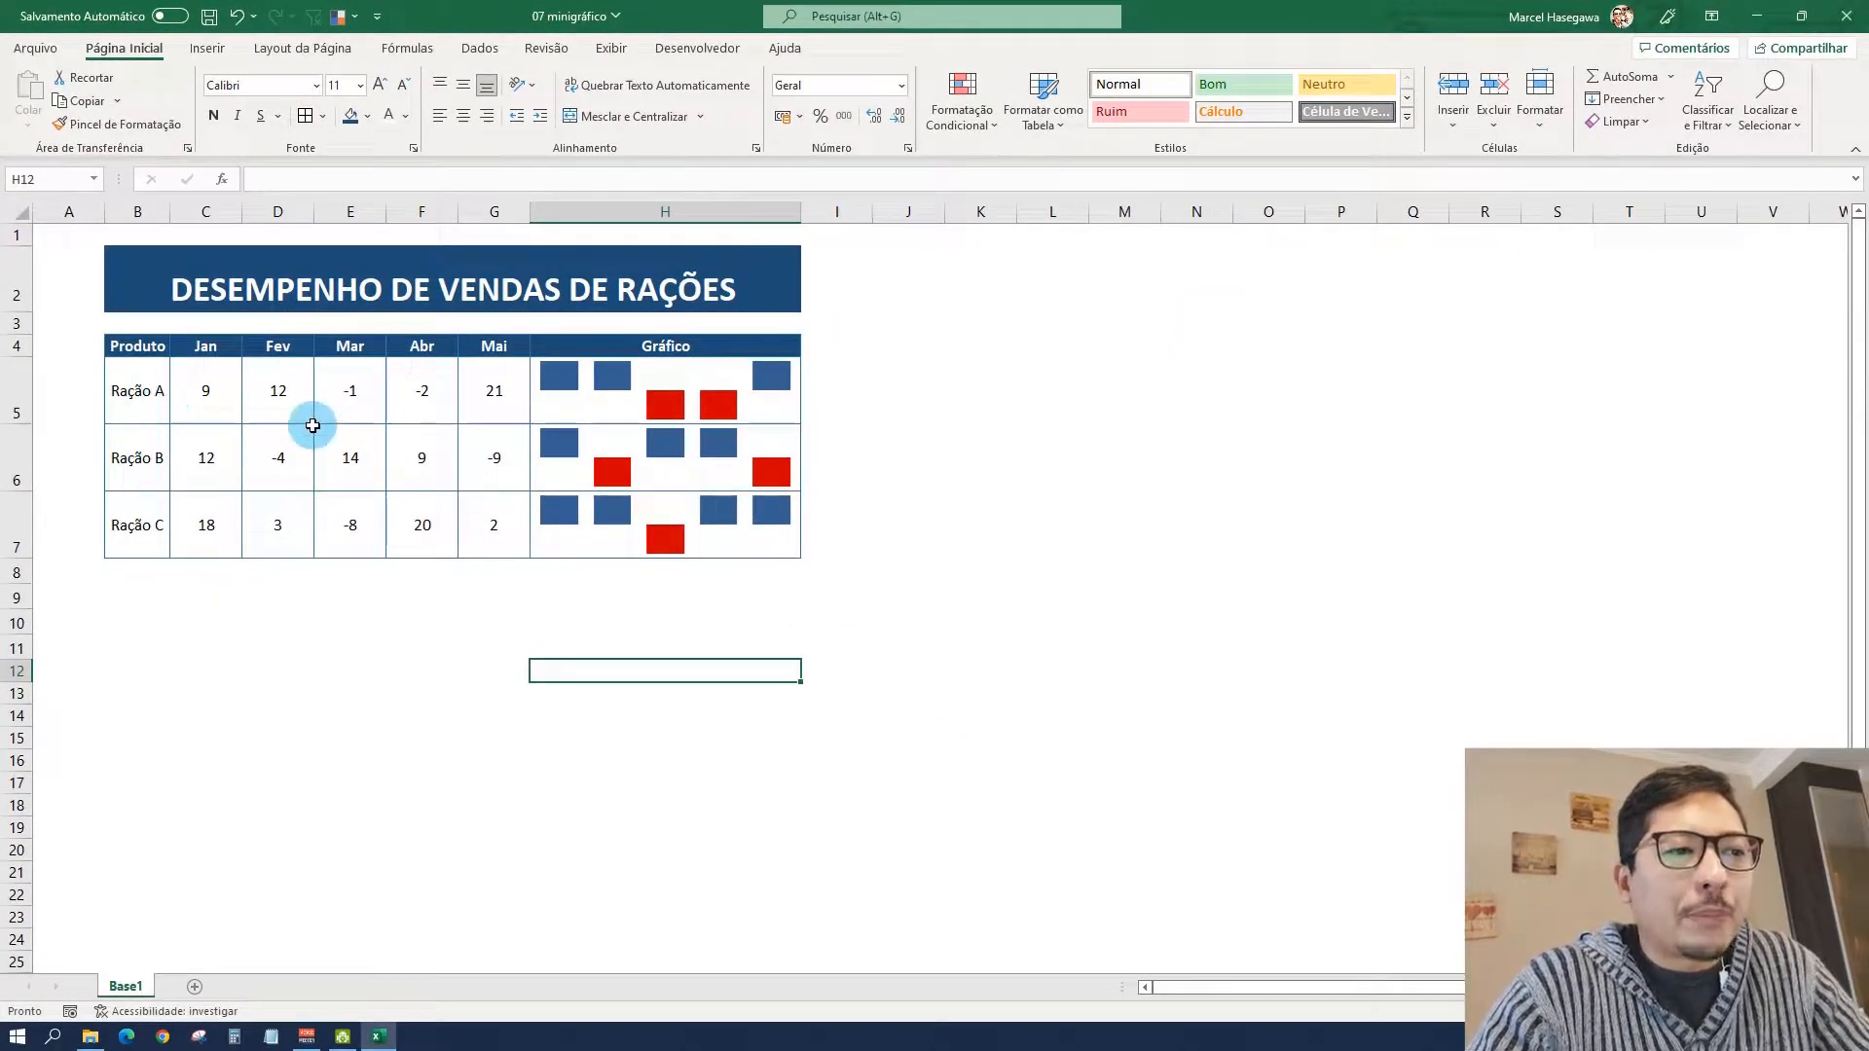
Change the font colour of the product names and monthly values in B5:G7 to a dark grey theme shade
{"action": "left_click_drag", "start_coordinate": [135, 388], "coordinate": [472, 522]}
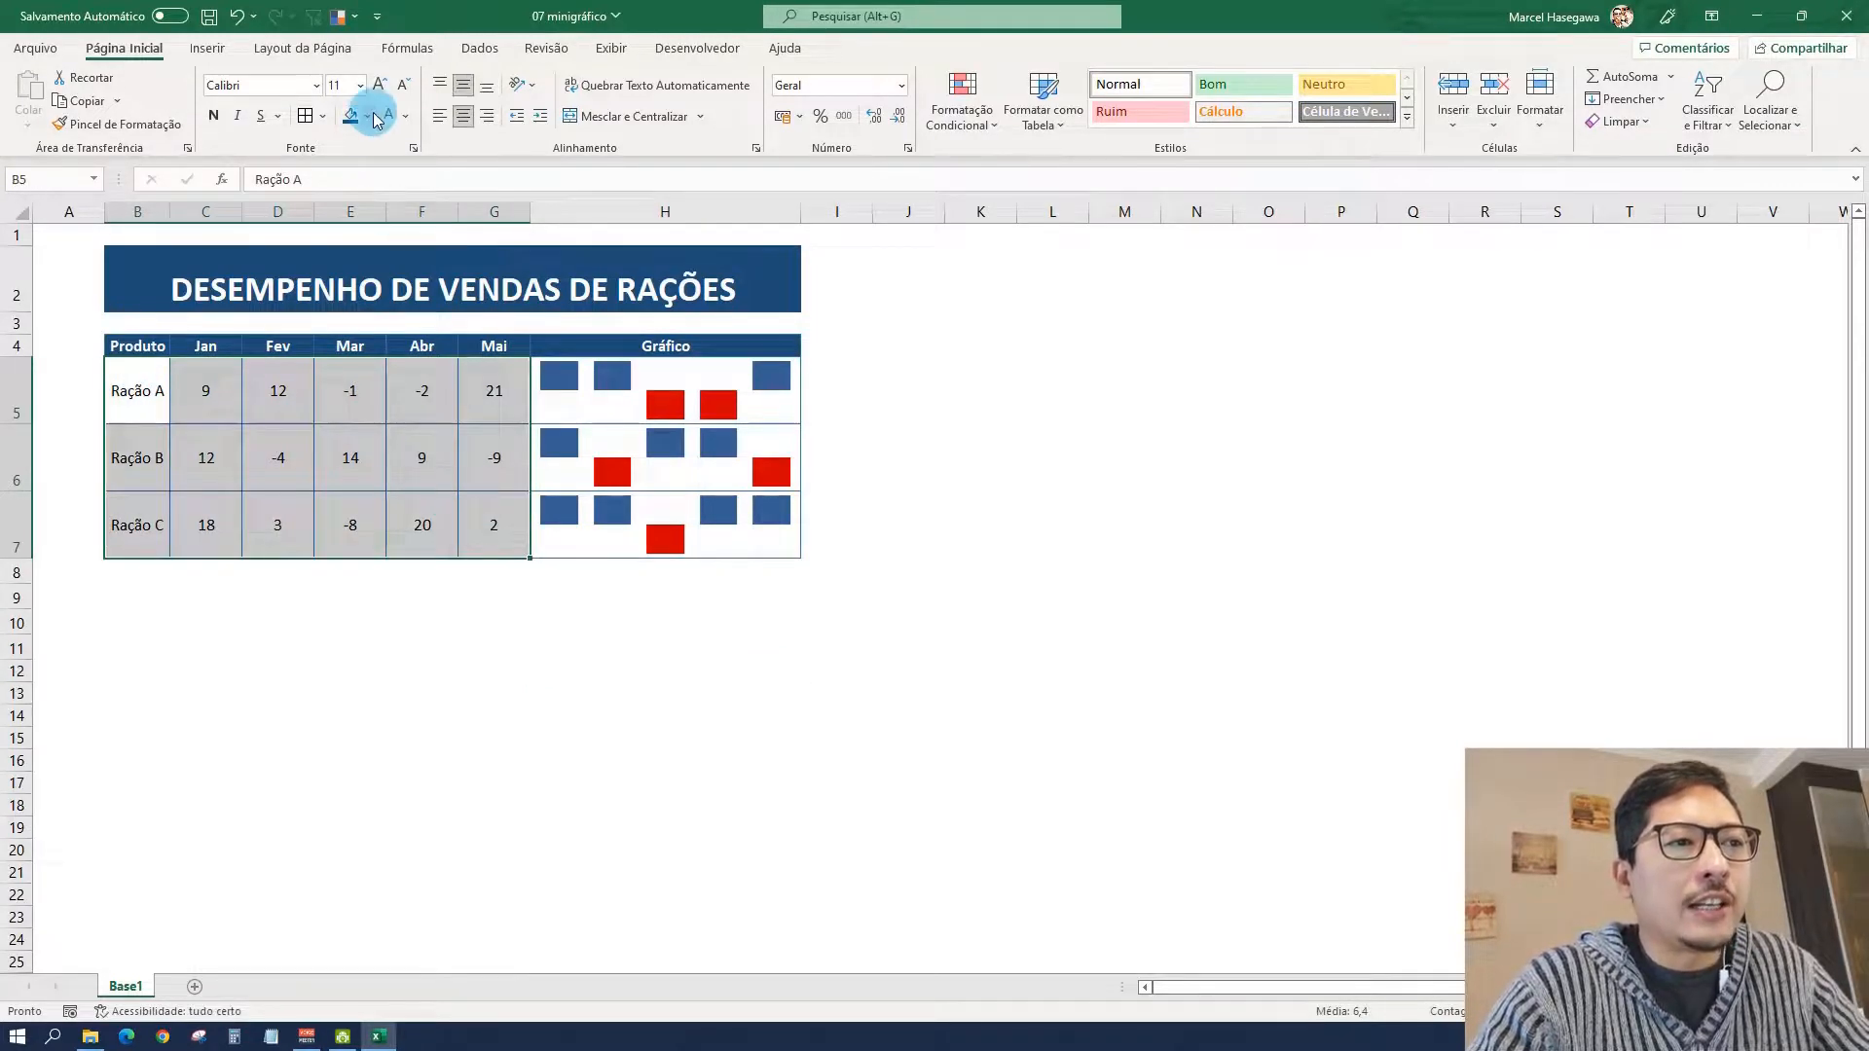
{"action": "left_click", "coordinate": [372, 117]}
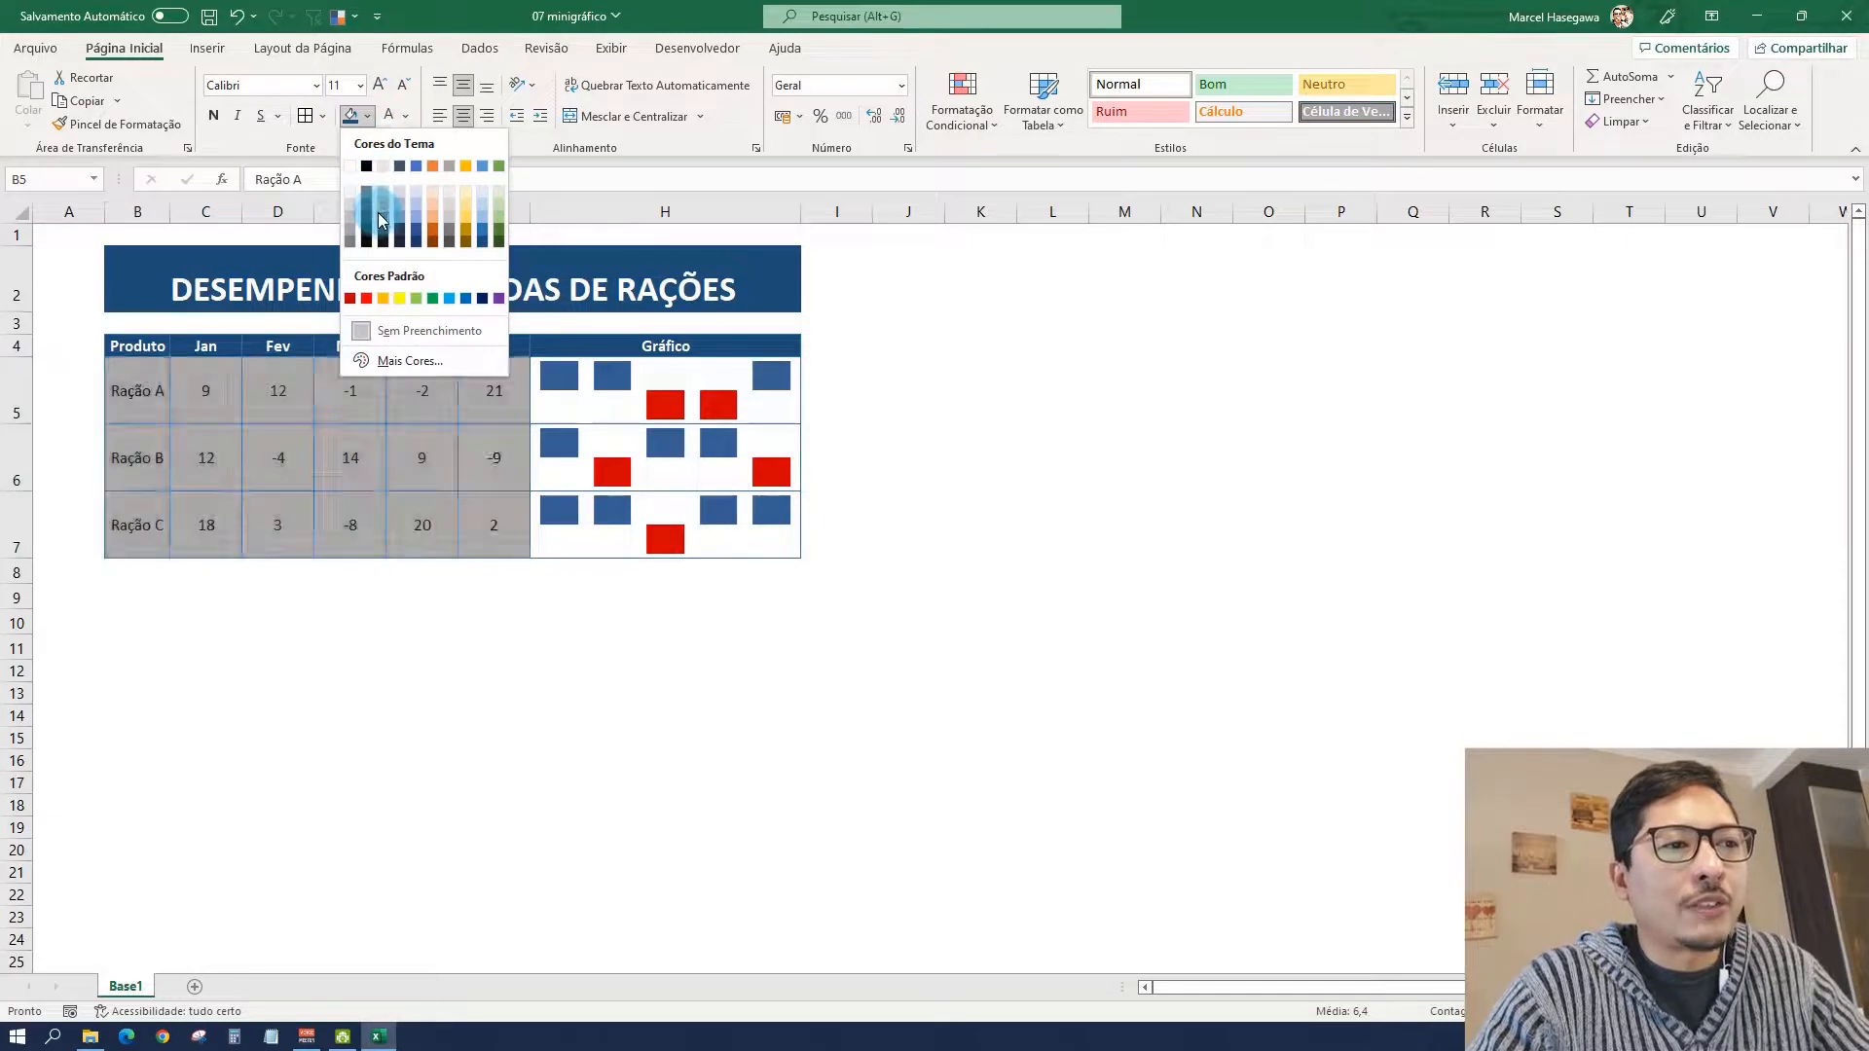
{"action": "left_click", "coordinate": [409, 117]}
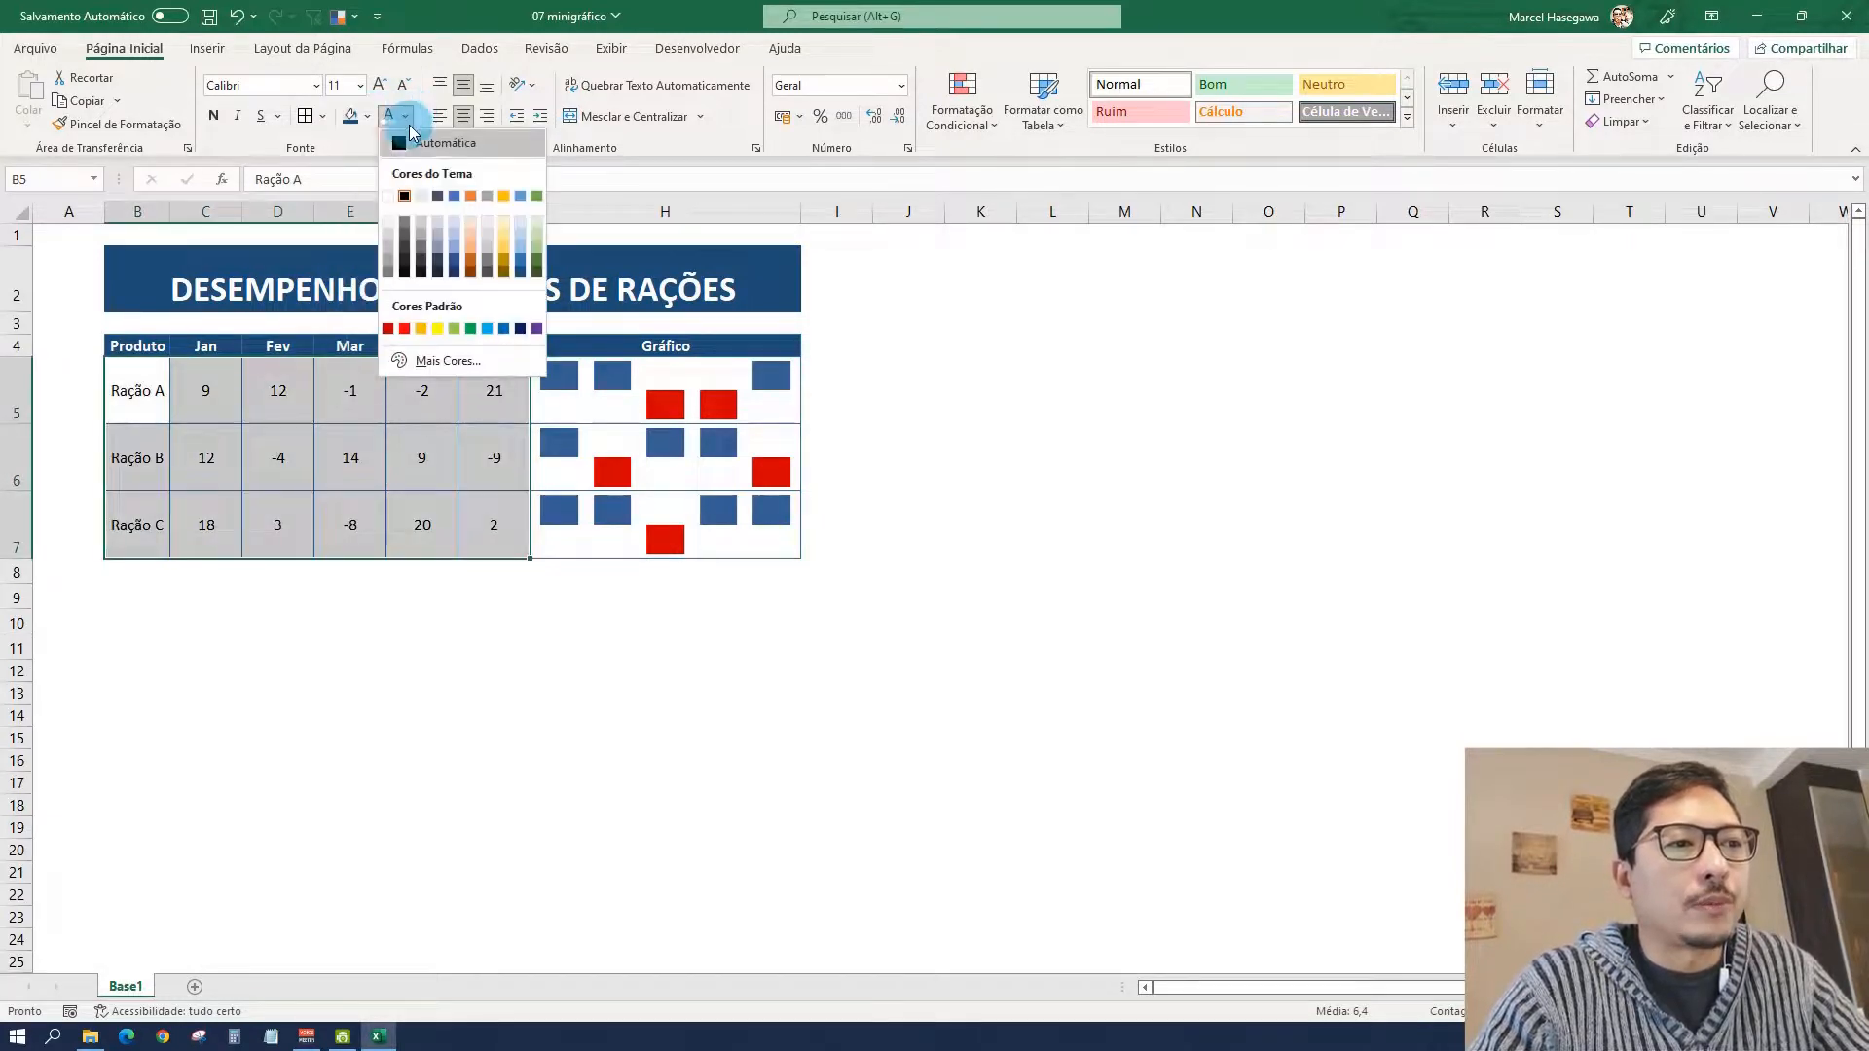
{"action": "left_click", "coordinate": [421, 267]}
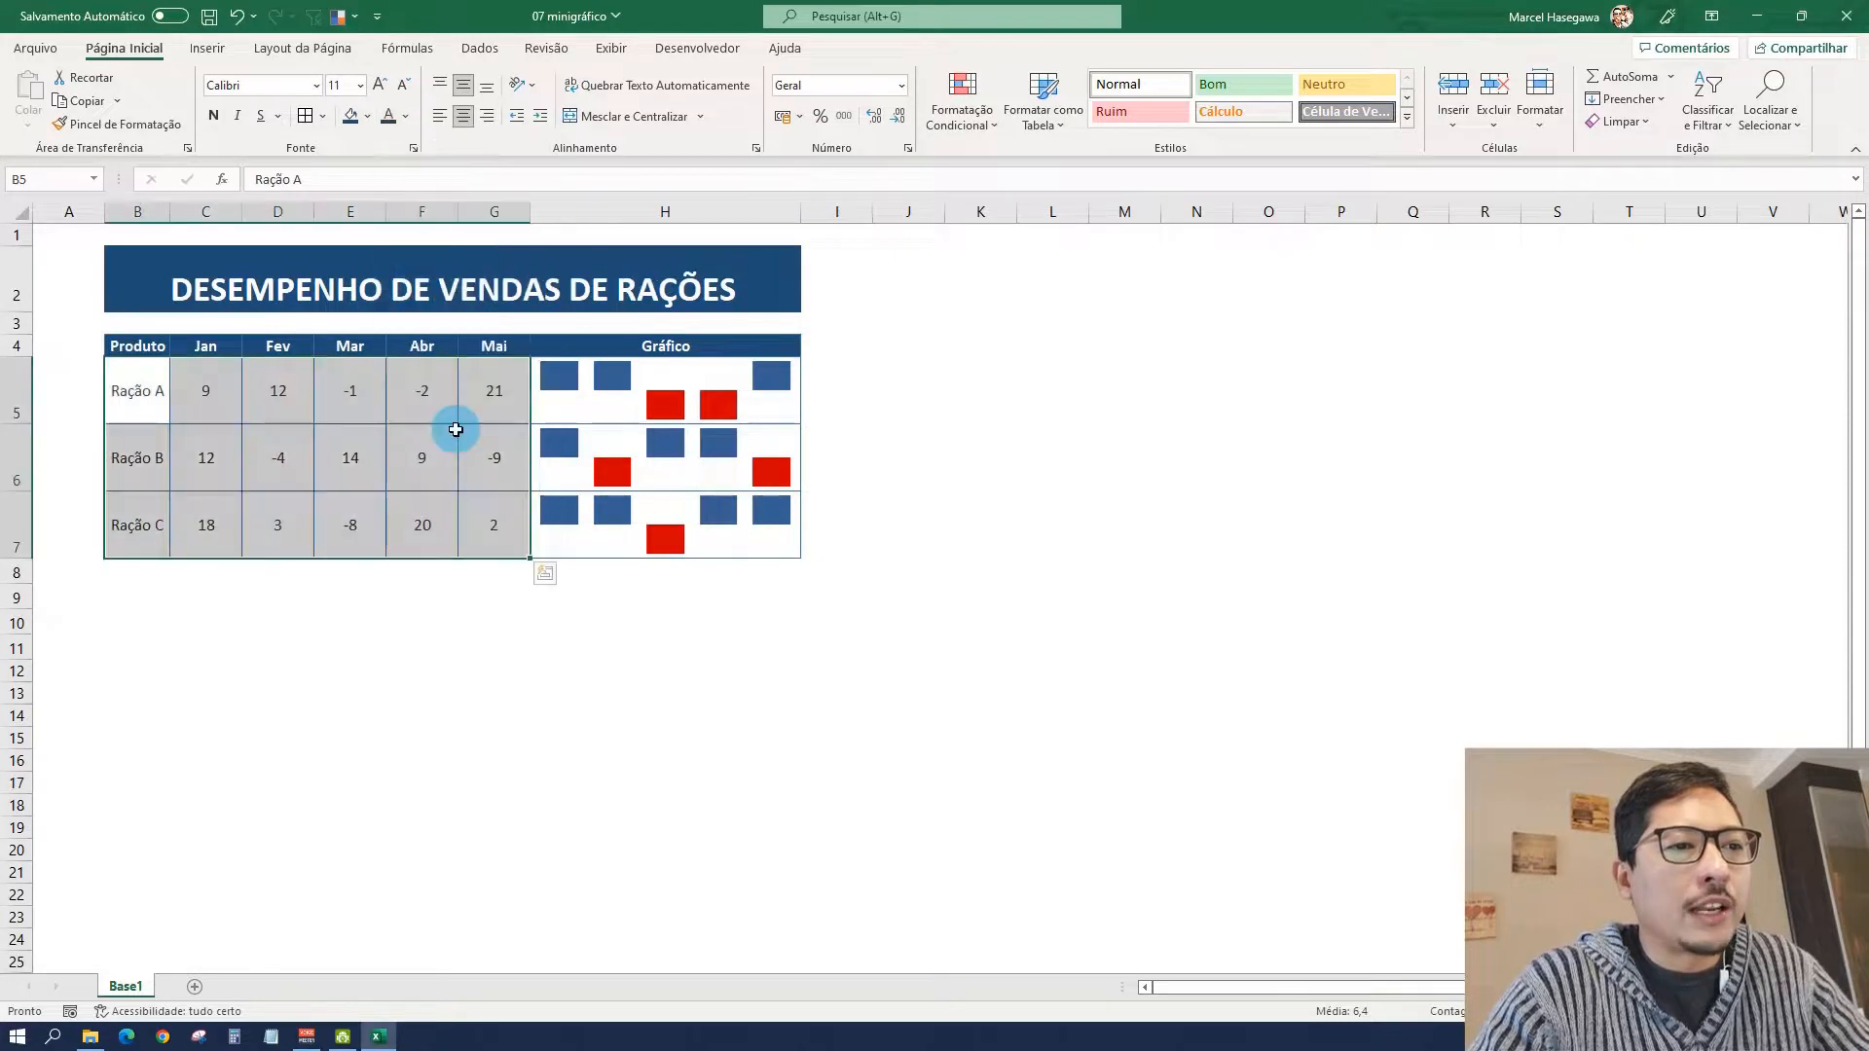
{"action": "left_click", "coordinate": [494, 619]}
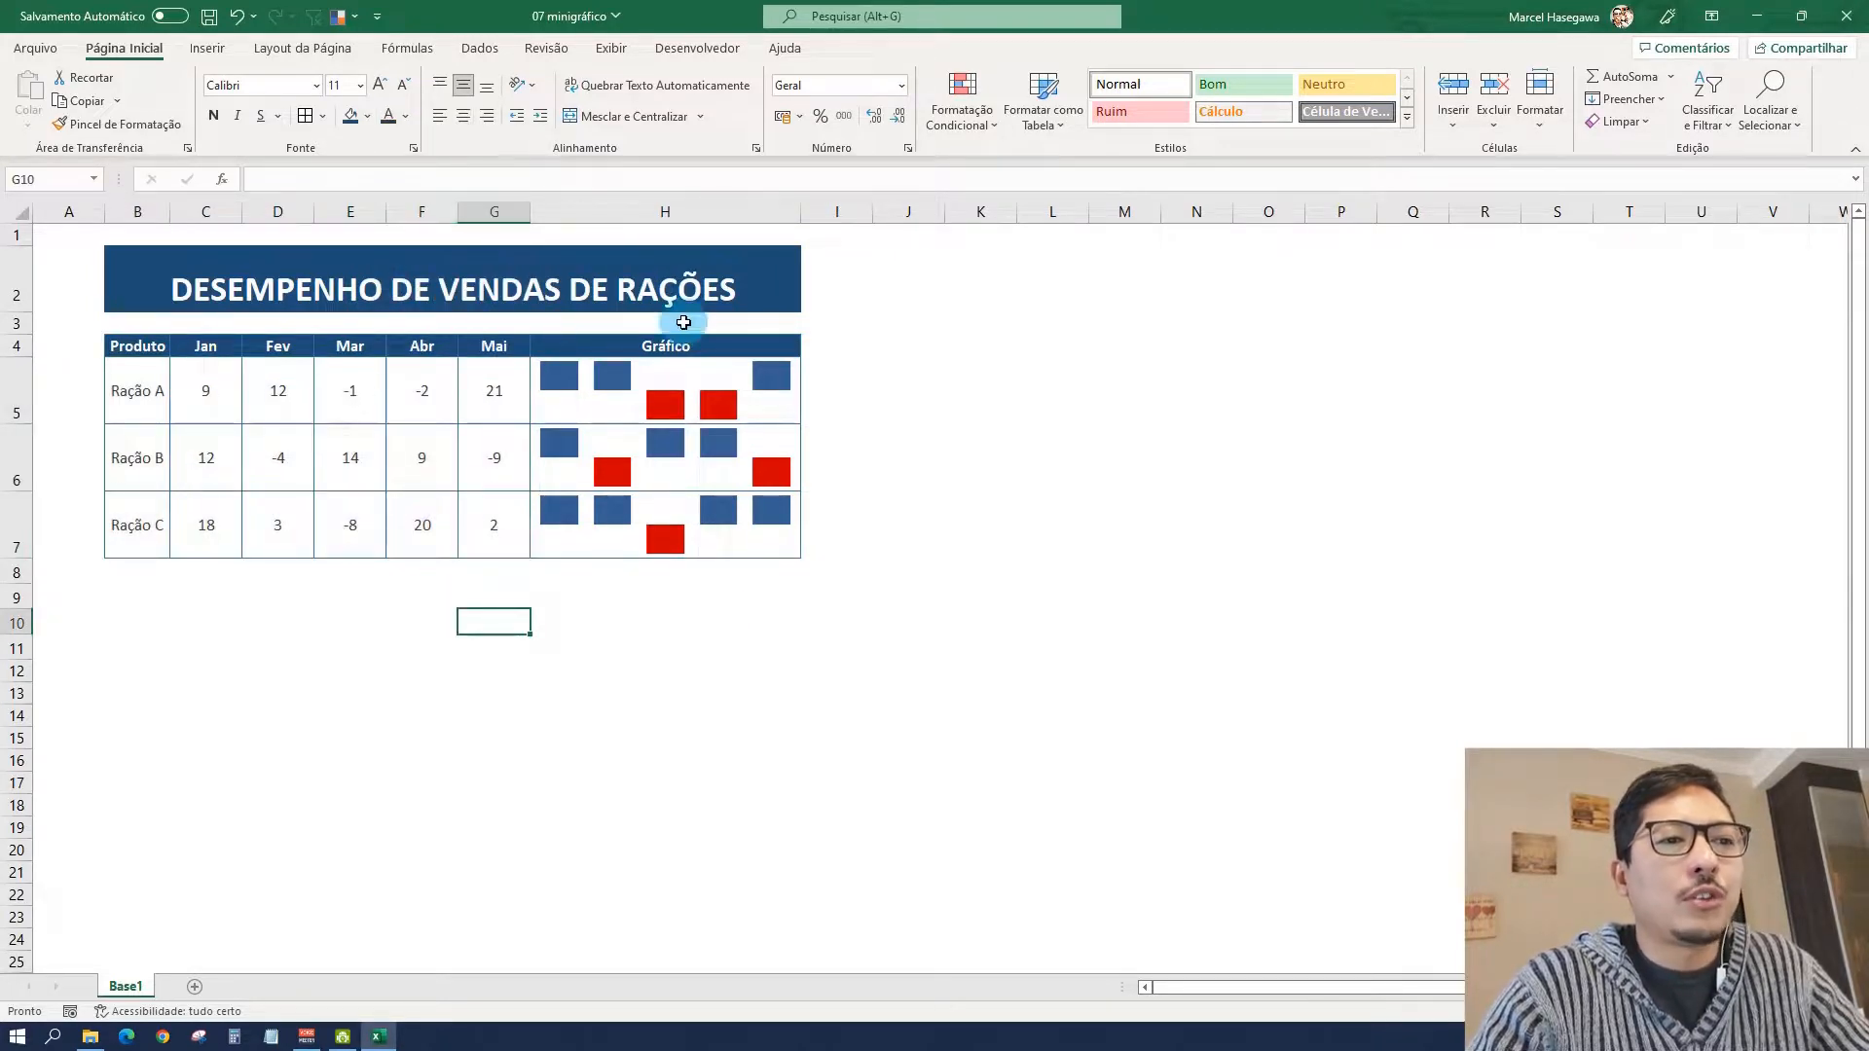
Centre the title DESEMPENHO DE VENDAS DE RAÇÕES vertically within its merged cell
{"action": "left_click", "coordinate": [280, 278]}
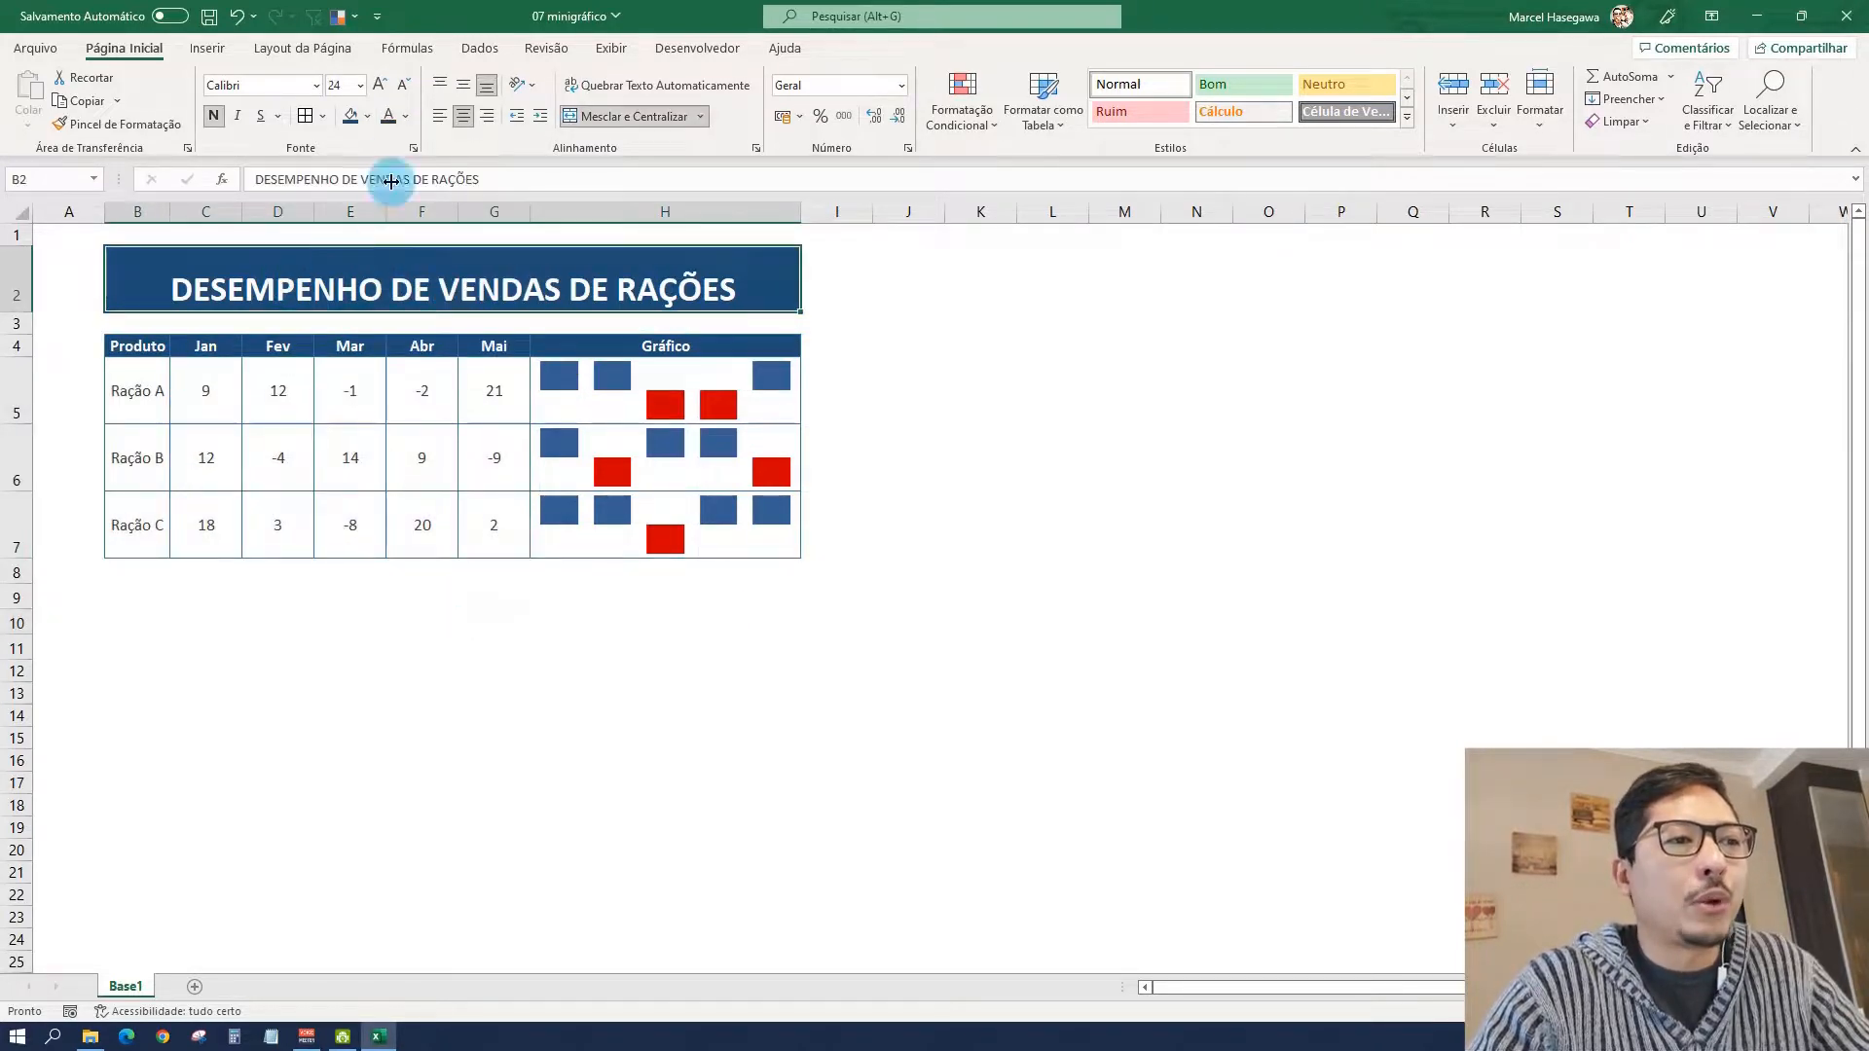
{"action": "left_click", "coordinate": [463, 86]}
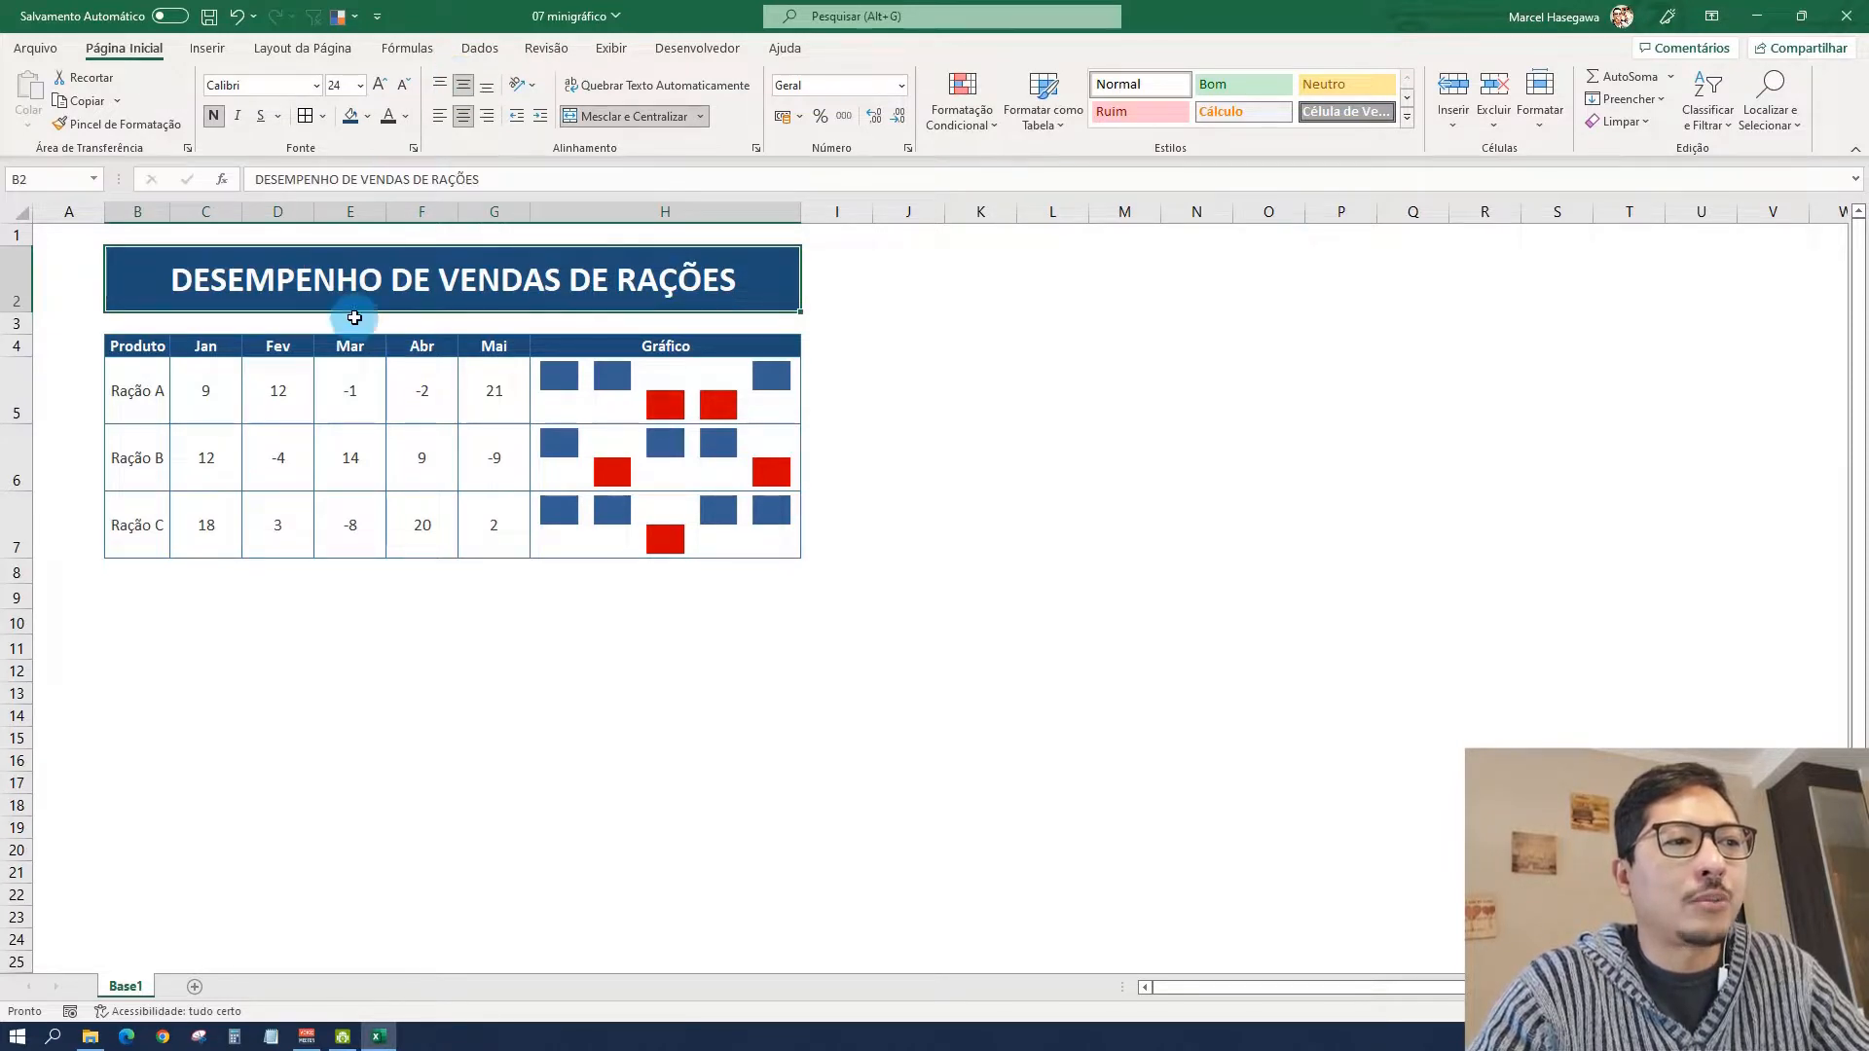
{"action": "left_click", "coordinate": [616, 617]}
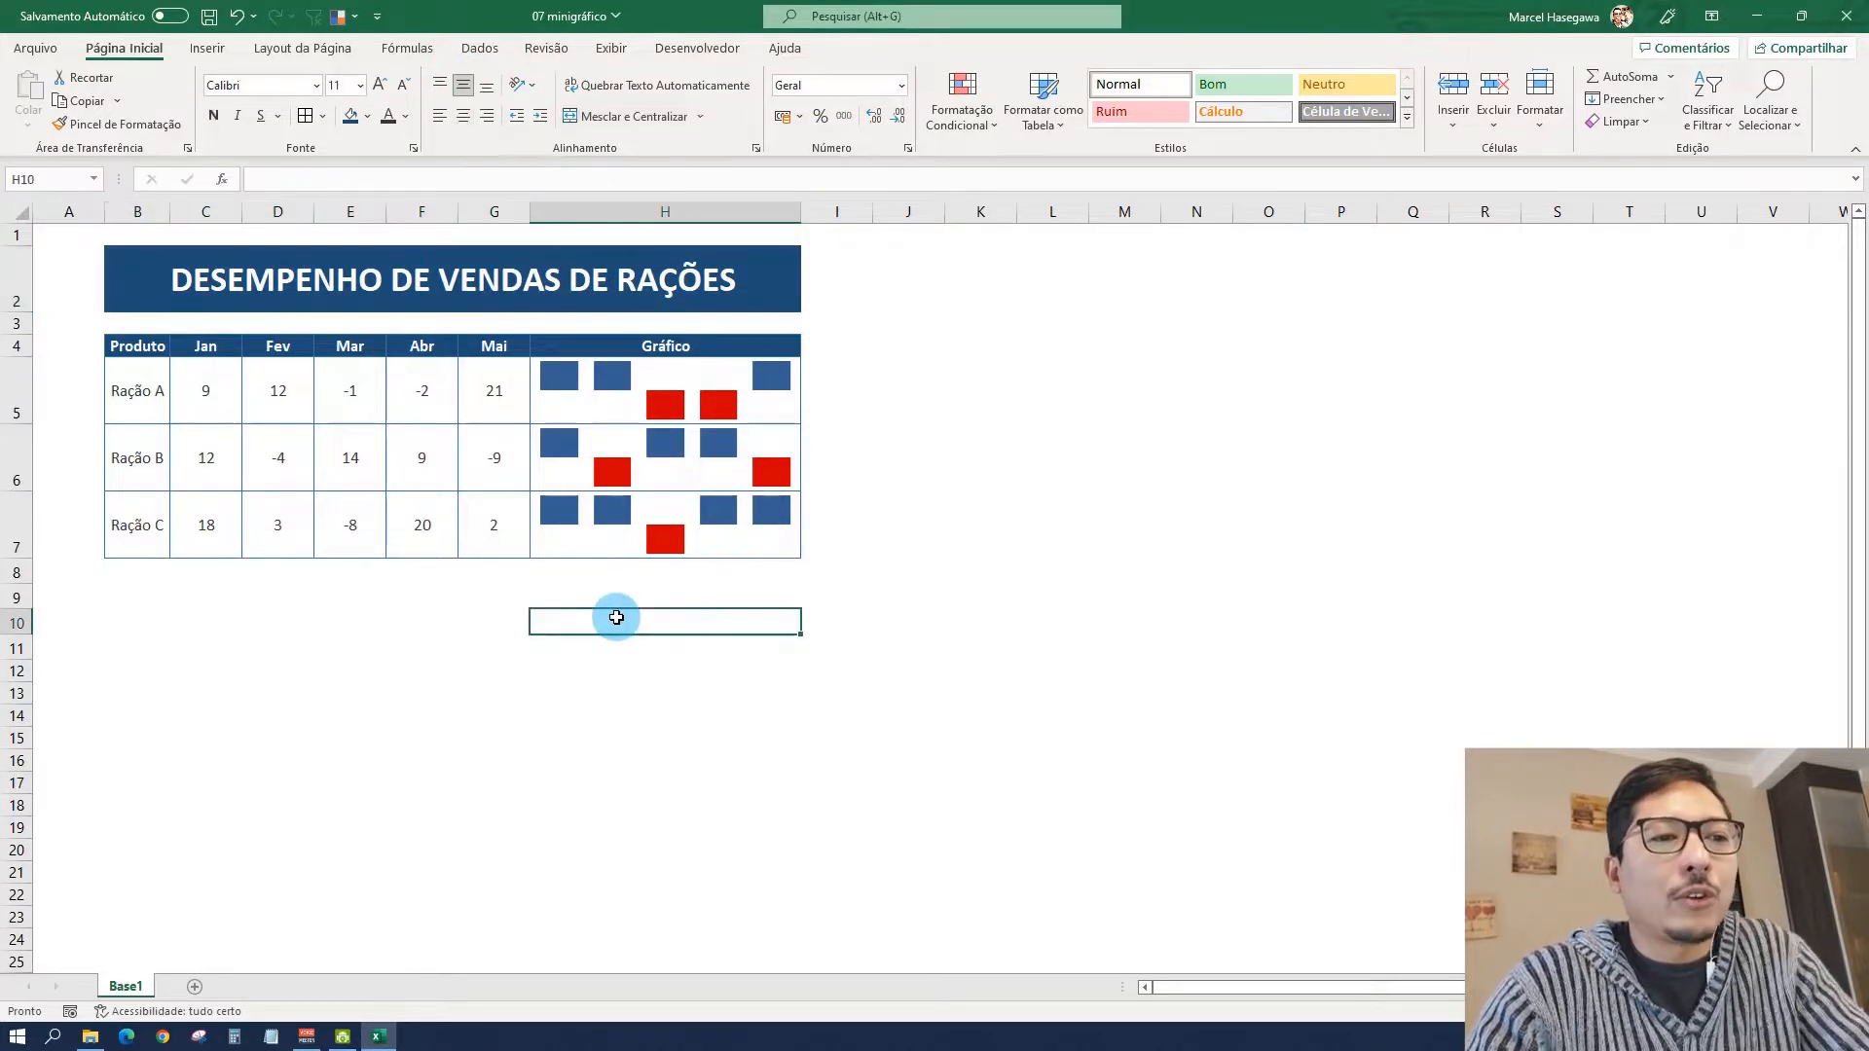